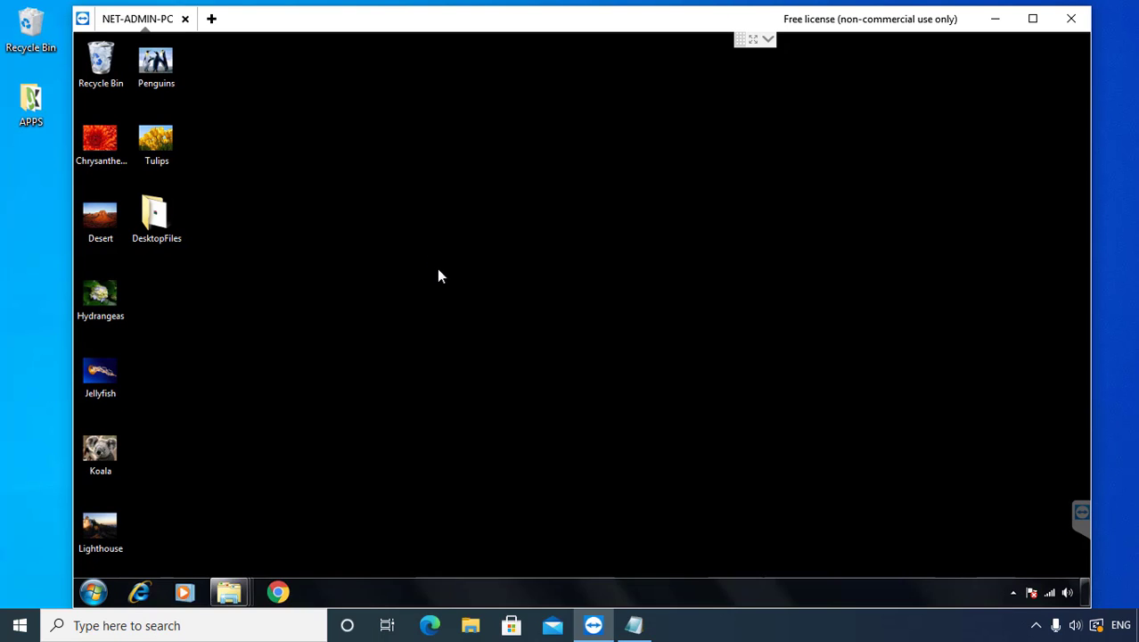
Step: Check the Desktop, Downloads and Documents folder windows from their taskbar previews
mouse_move(234, 596)
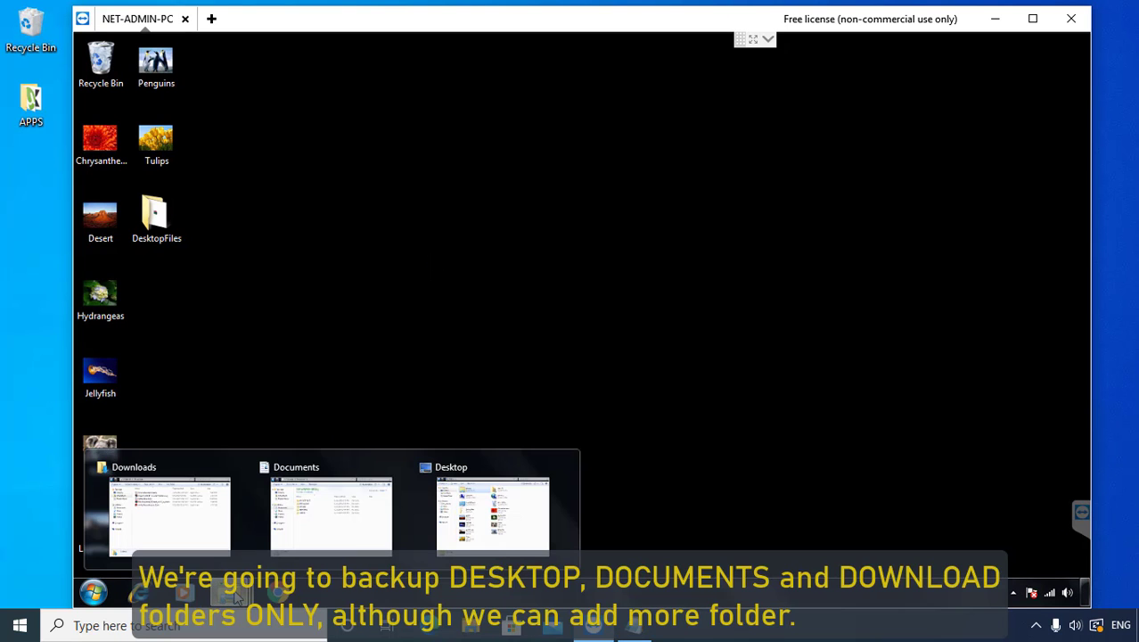
click(464, 507)
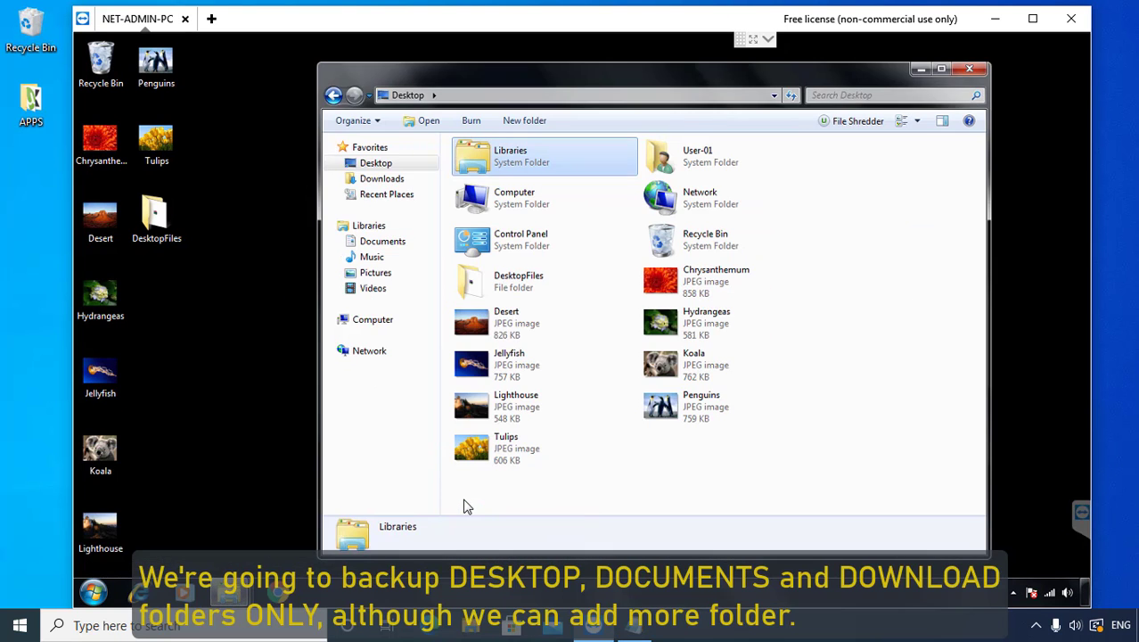
mouse_move(234, 595)
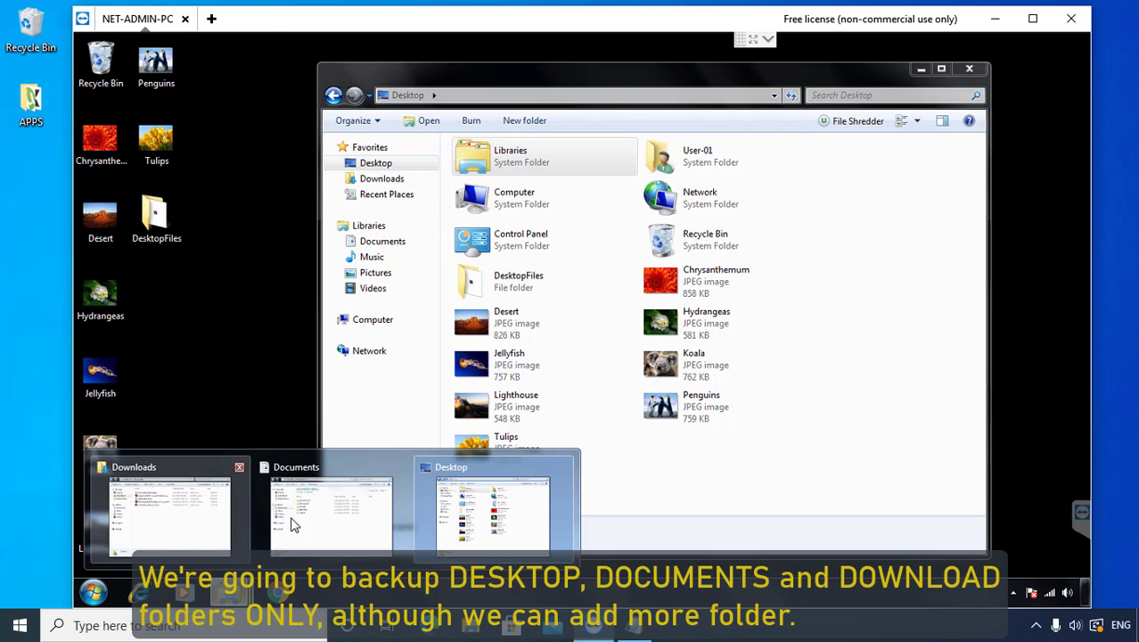
click(151, 513)
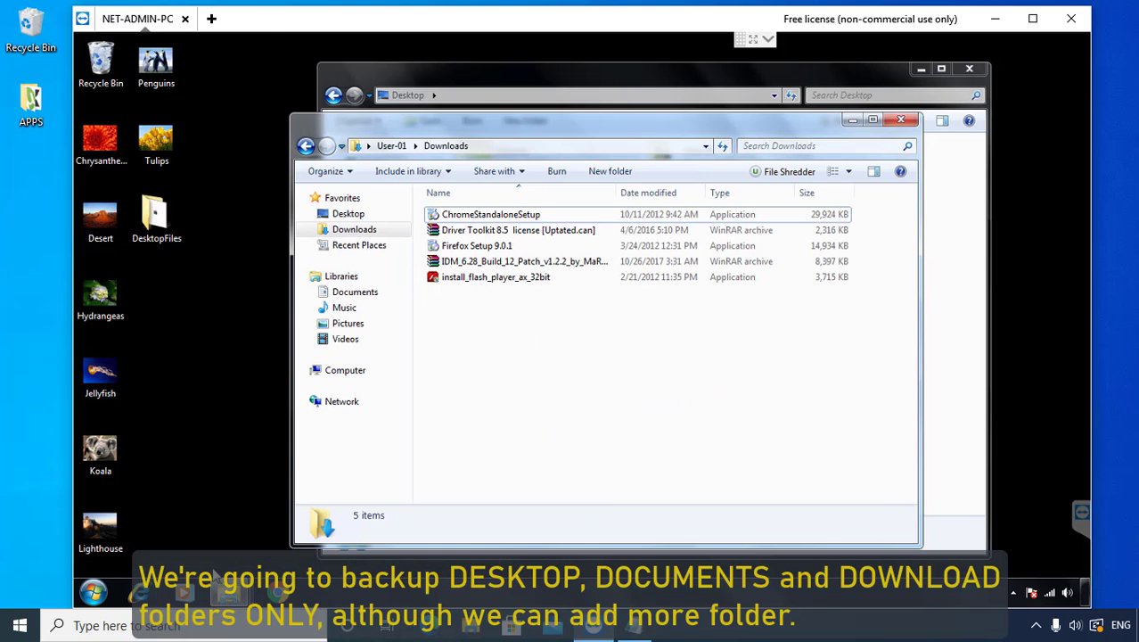
mouse_move(229, 592)
click(337, 528)
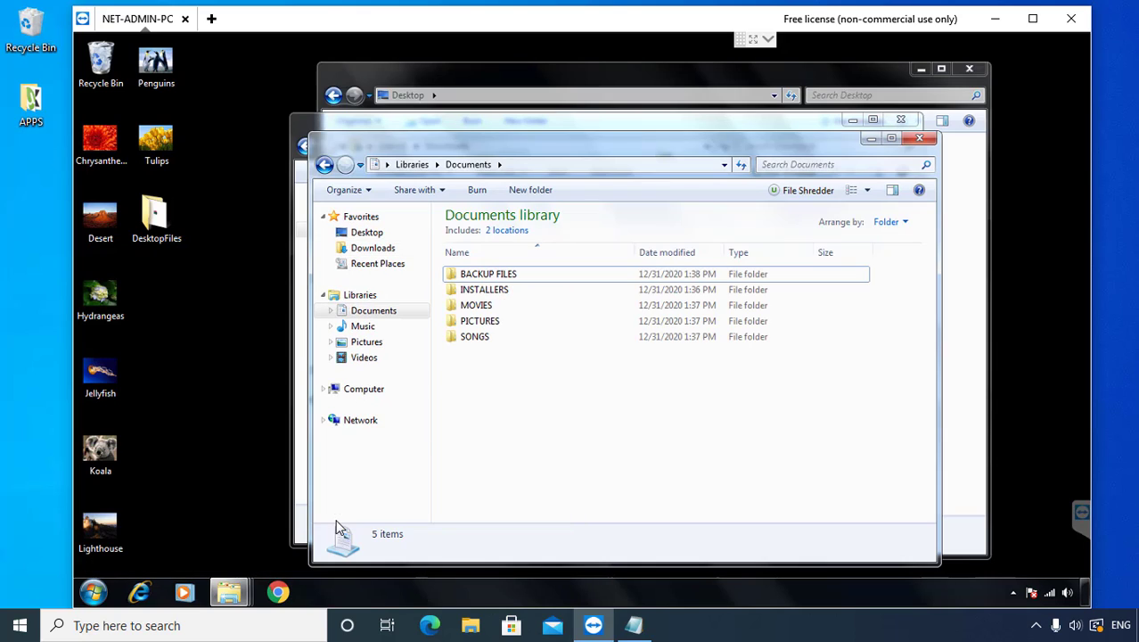
Step: Close the Documents and Desktop windows and bring up the remote Start menu
click(919, 137)
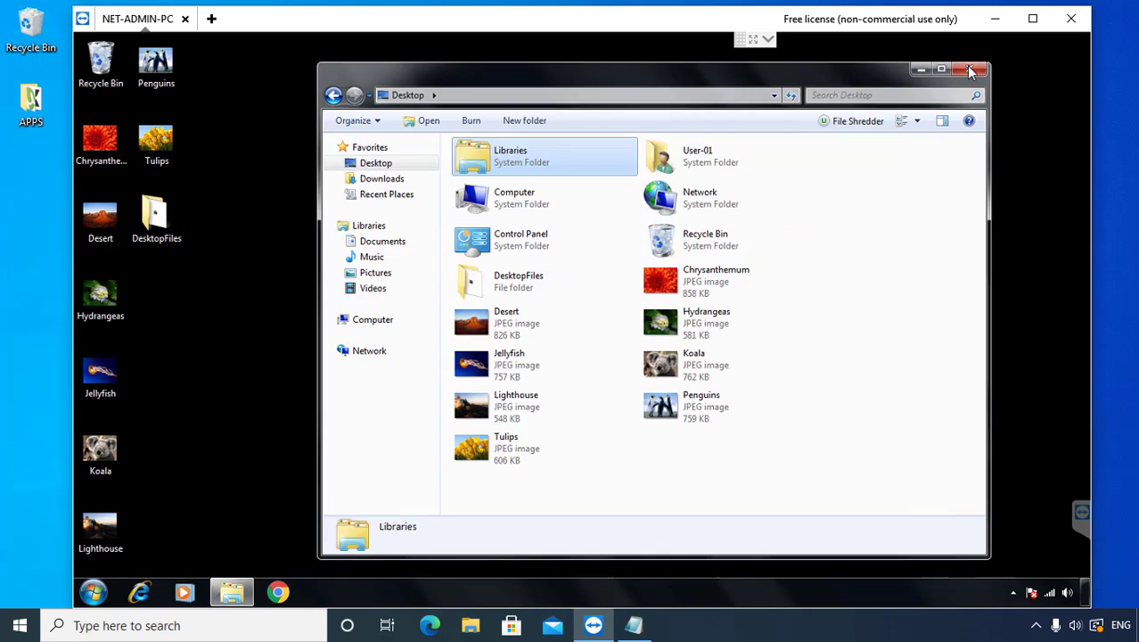
click(969, 68)
click(93, 592)
Step: Search 'eas' in Start, launch Windows Easy Transfer and continue past its welcome page
click(137, 555)
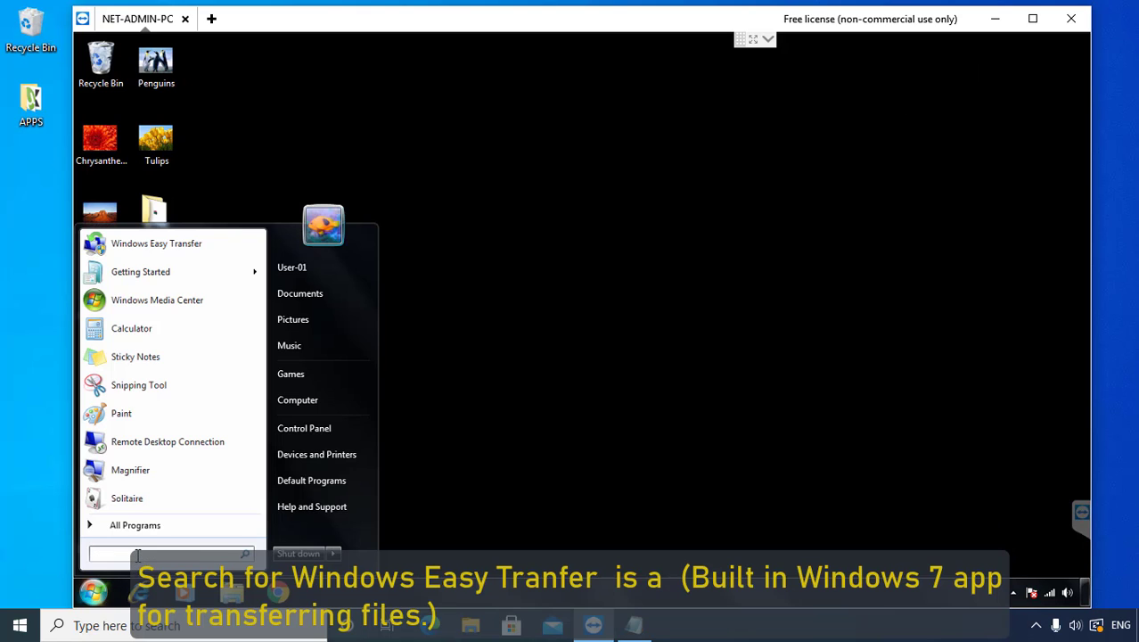
text(eas)
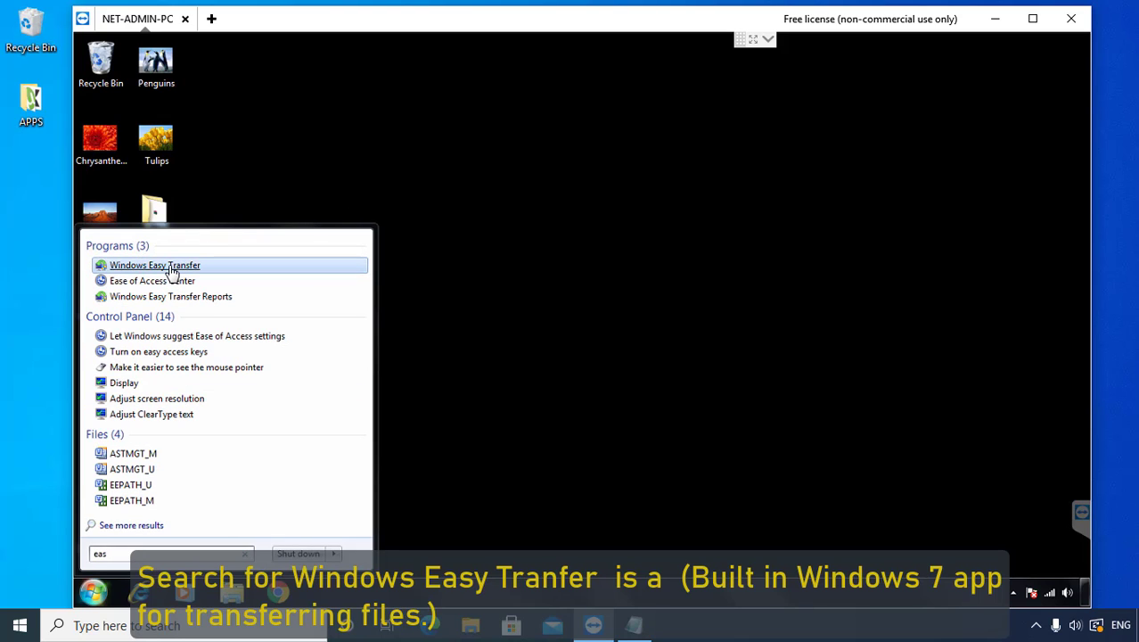
click(172, 270)
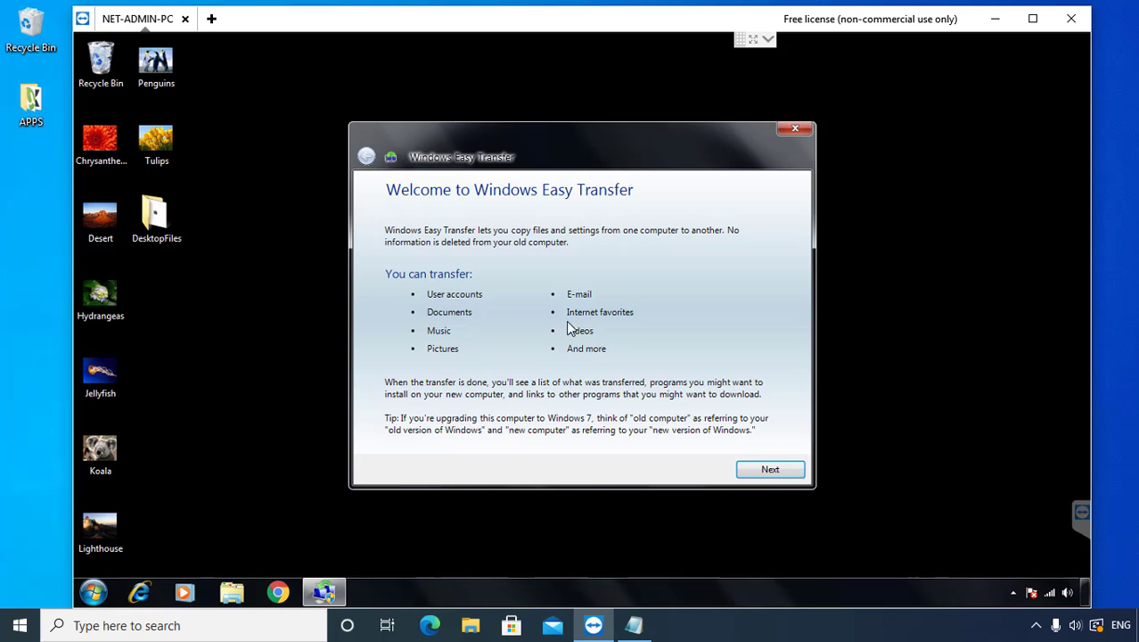
click(767, 469)
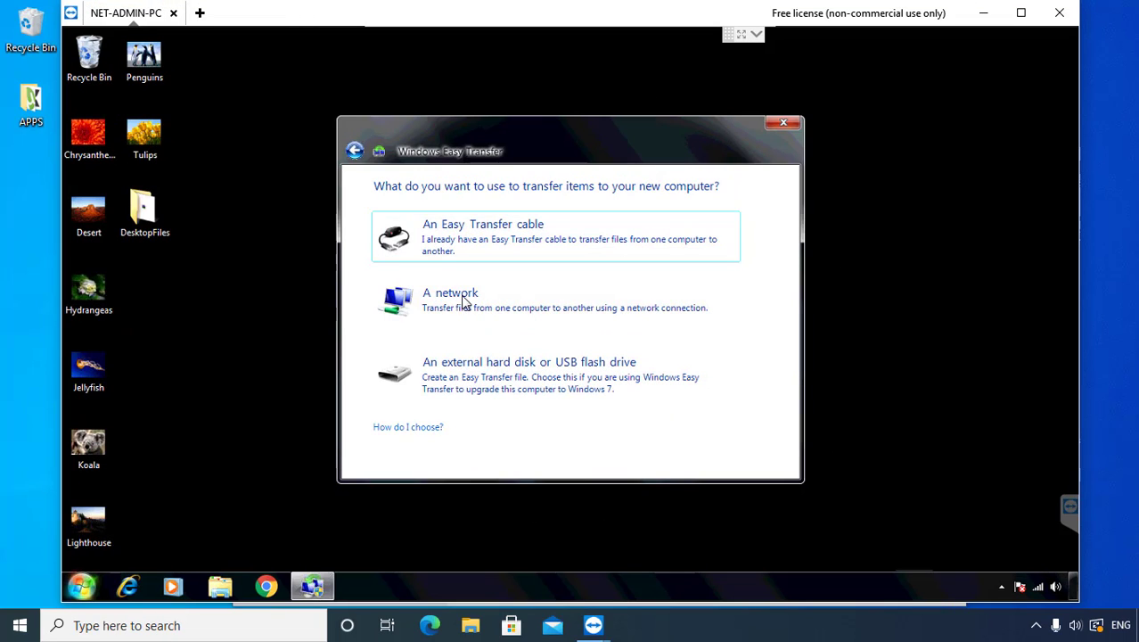
Step: Choose a network transfer with this PC as the old computer, then shift the dialog aside
click(470, 304)
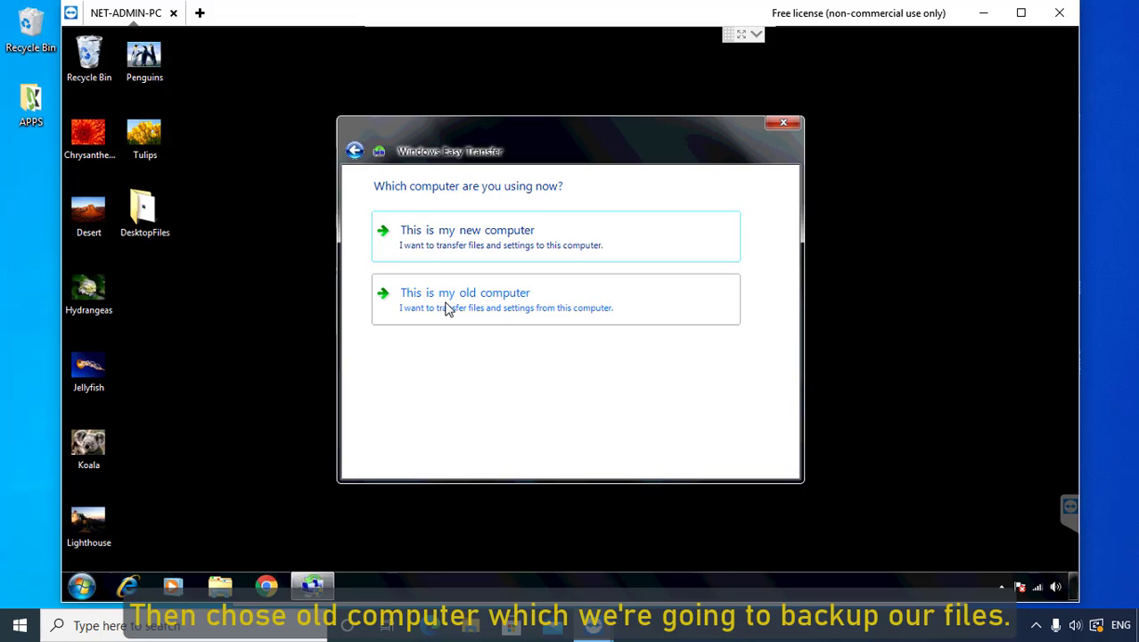
click(448, 307)
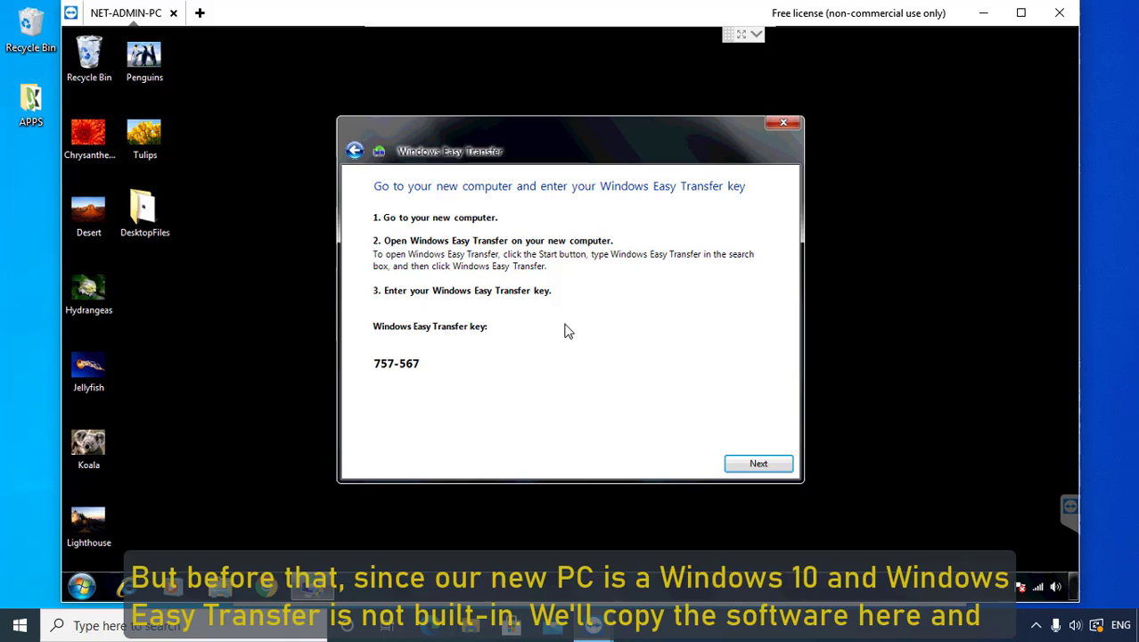
drag(503, 128, 541, 130)
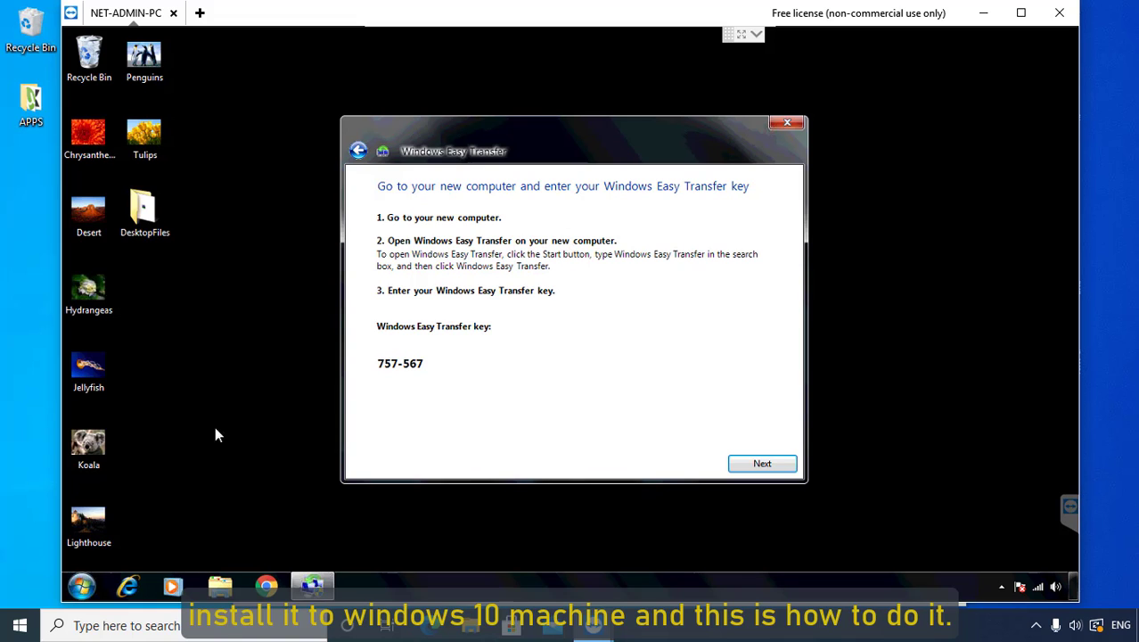
Step: Open the migwiz folder via the Windows Easy Transfer shortcut's Properties, found by searching 'win'
click(83, 586)
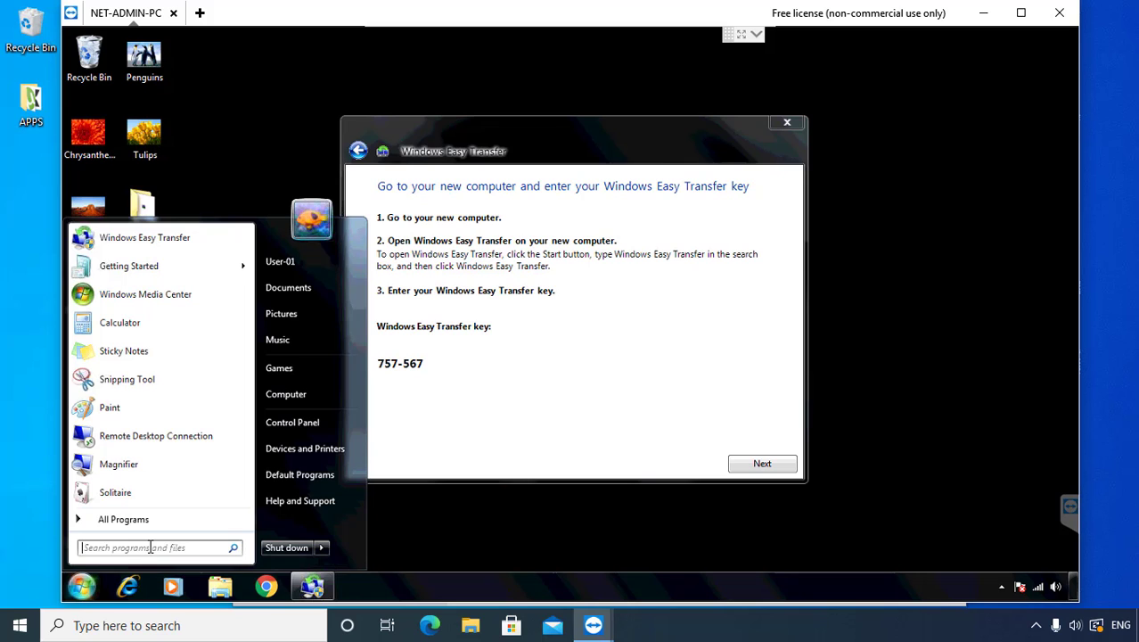
text(win)
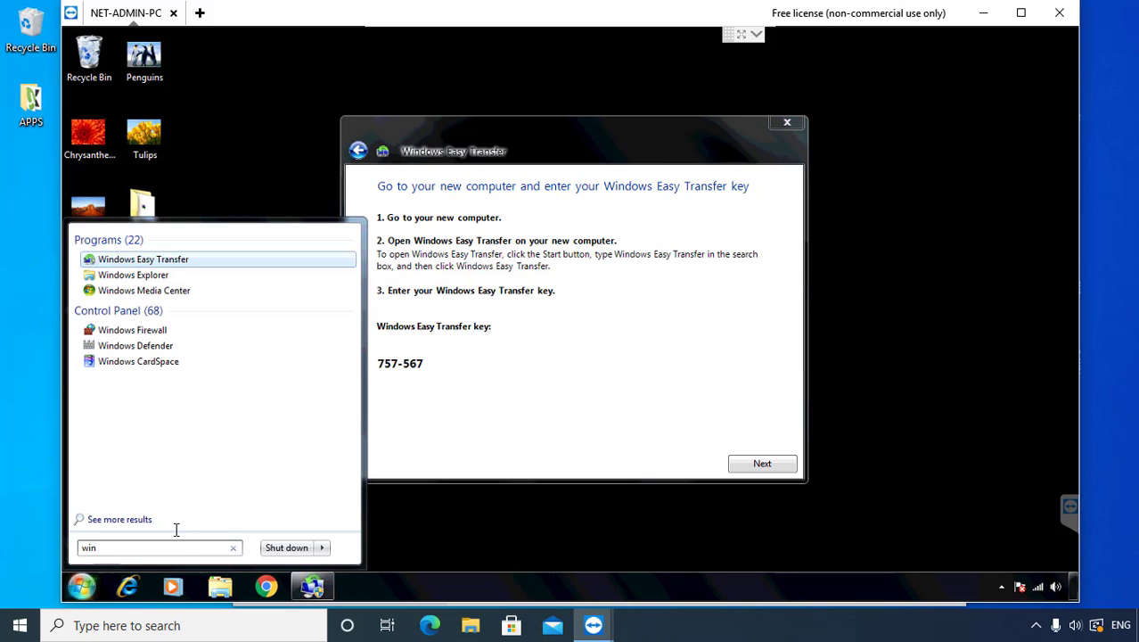
right_click(160, 266)
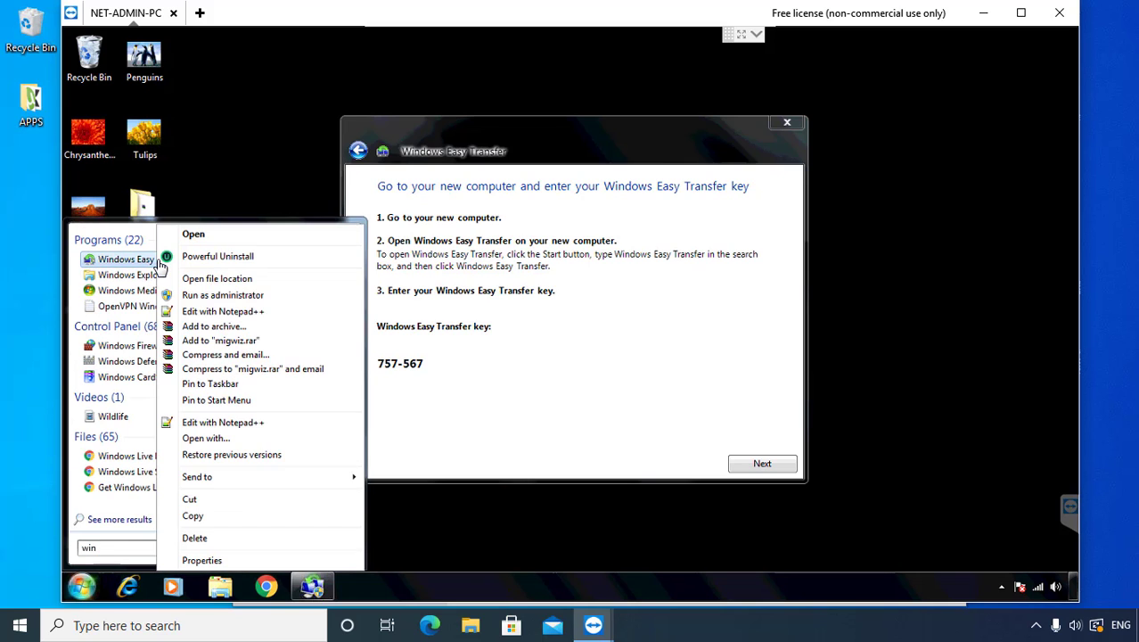
click(201, 559)
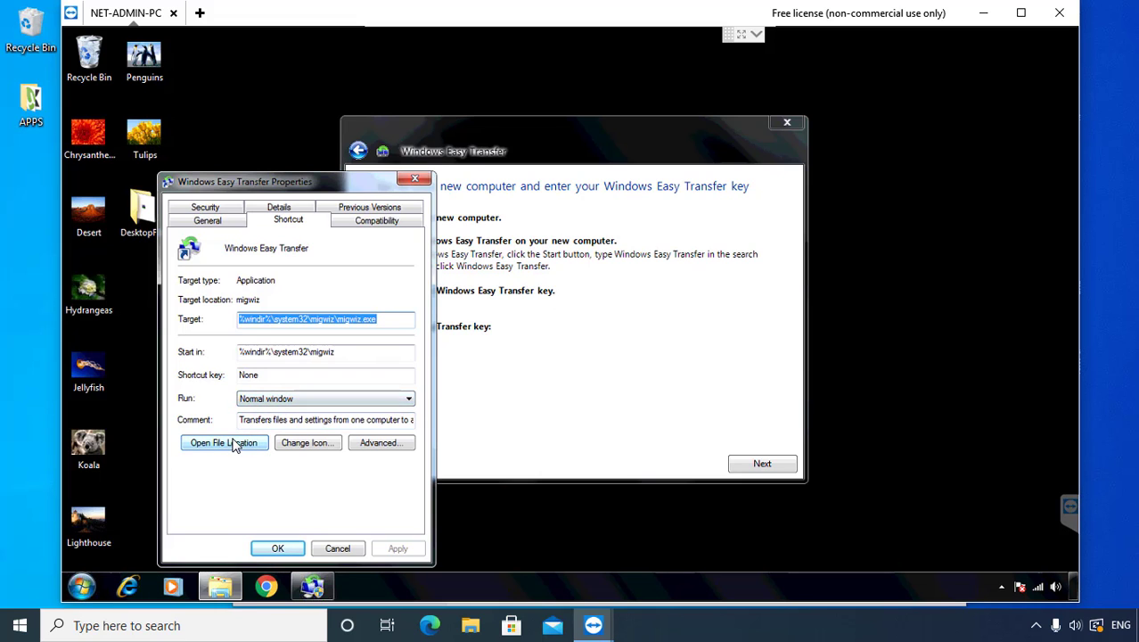
click(234, 446)
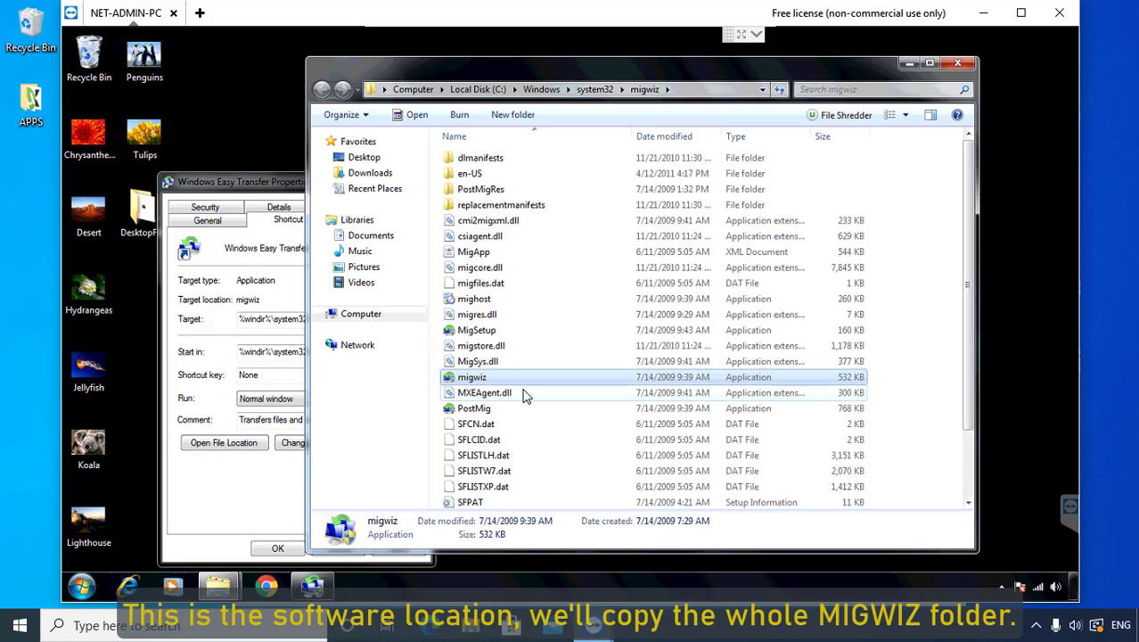
Step: Copy the migwiz folder from system32
click(595, 90)
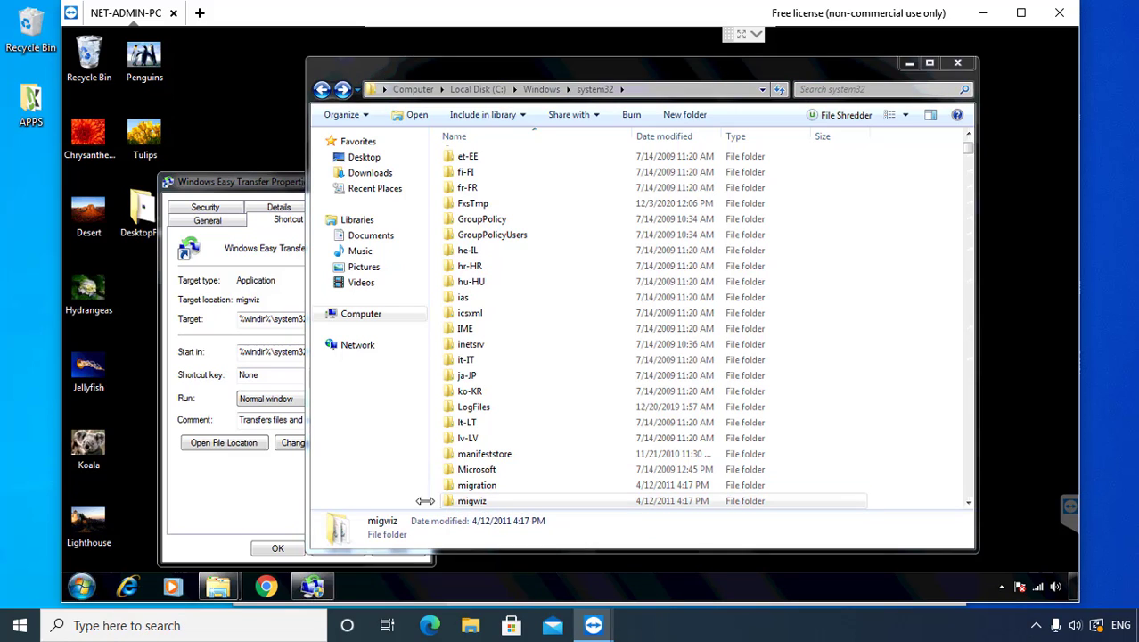
click(473, 502)
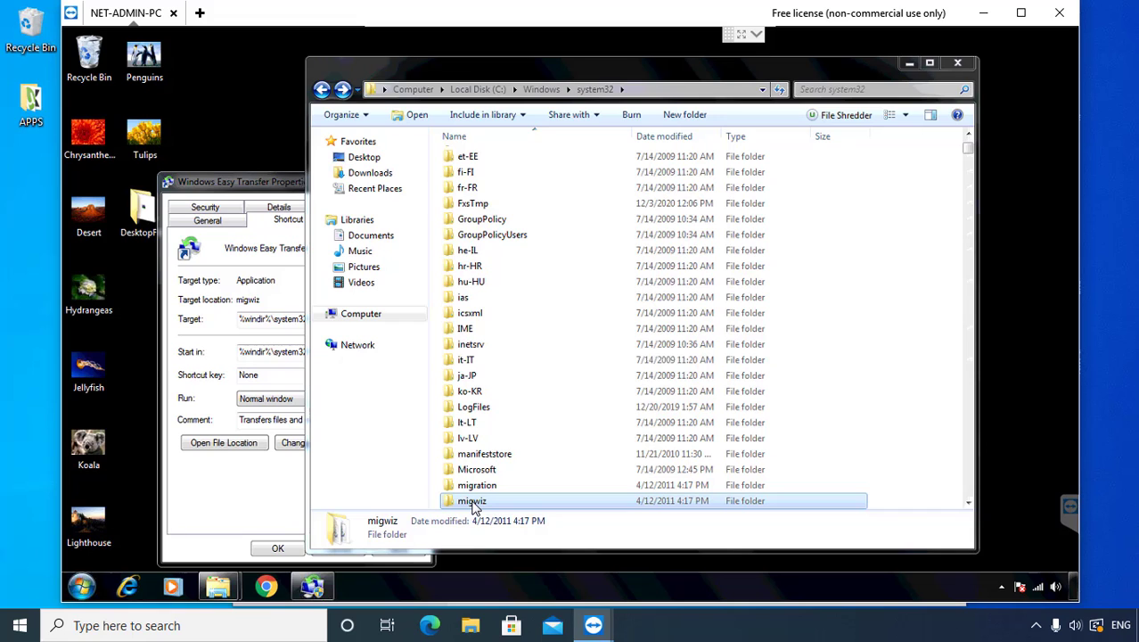
right_click(474, 506)
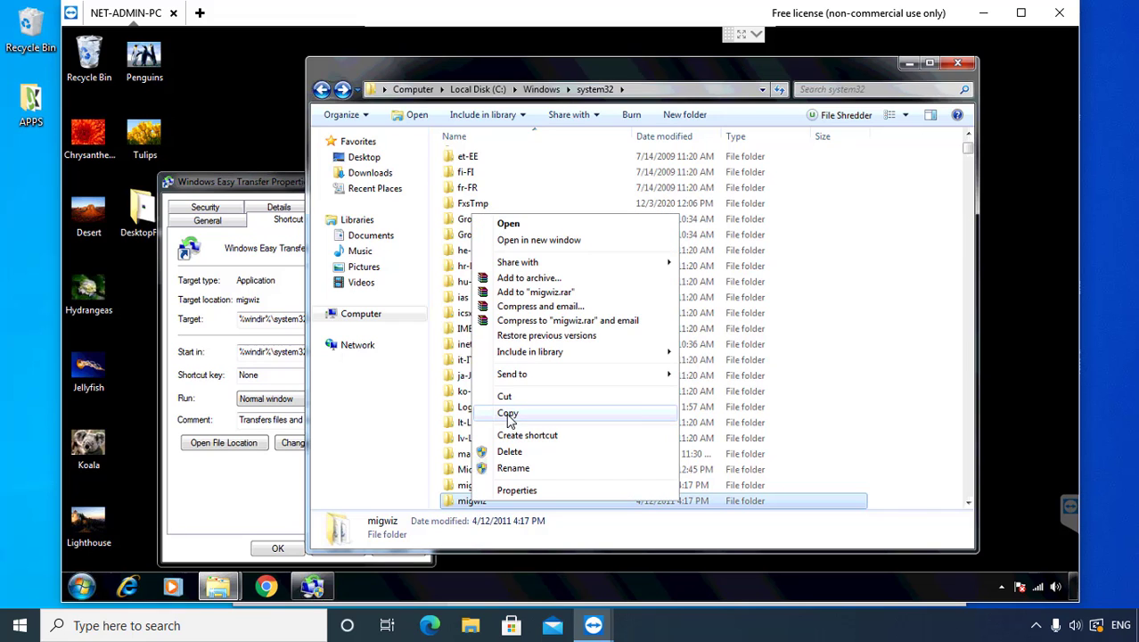
click(509, 414)
Step: Paste migwiz onto the MY USB (H:) drive, then close the drive and Properties windows
click(364, 316)
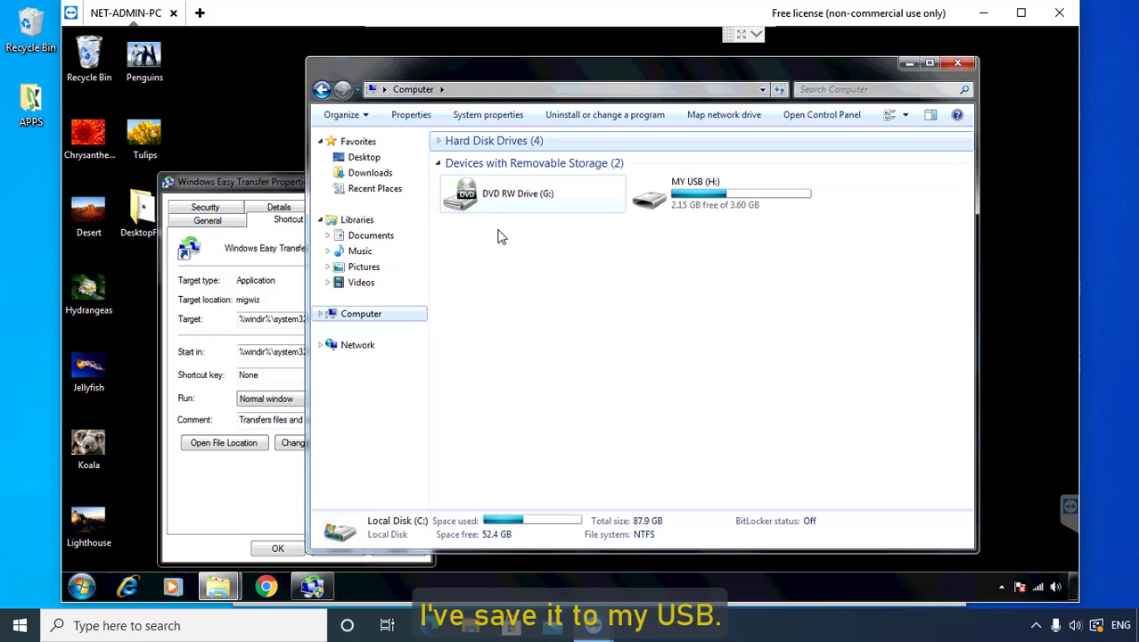
click(521, 256)
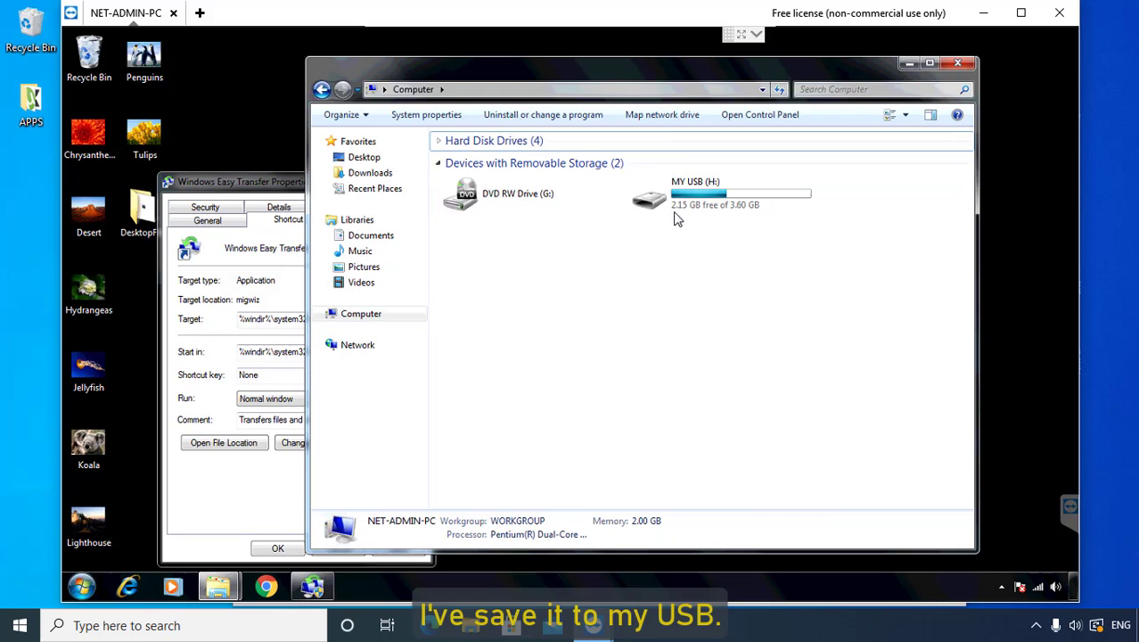
double_click(695, 199)
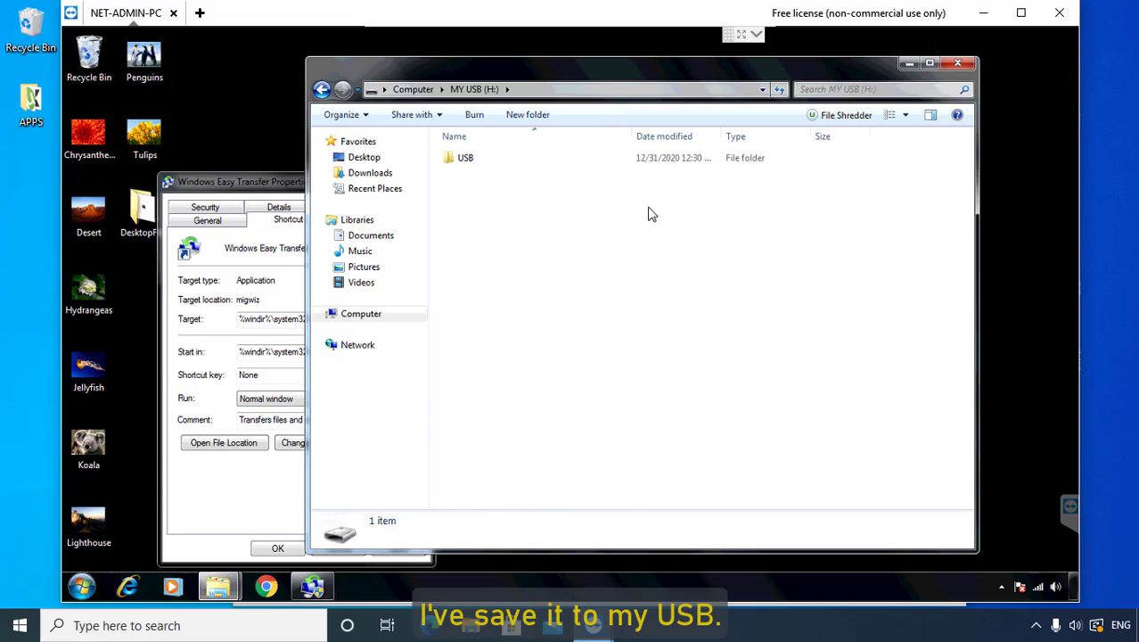
right_click(545, 209)
click(572, 311)
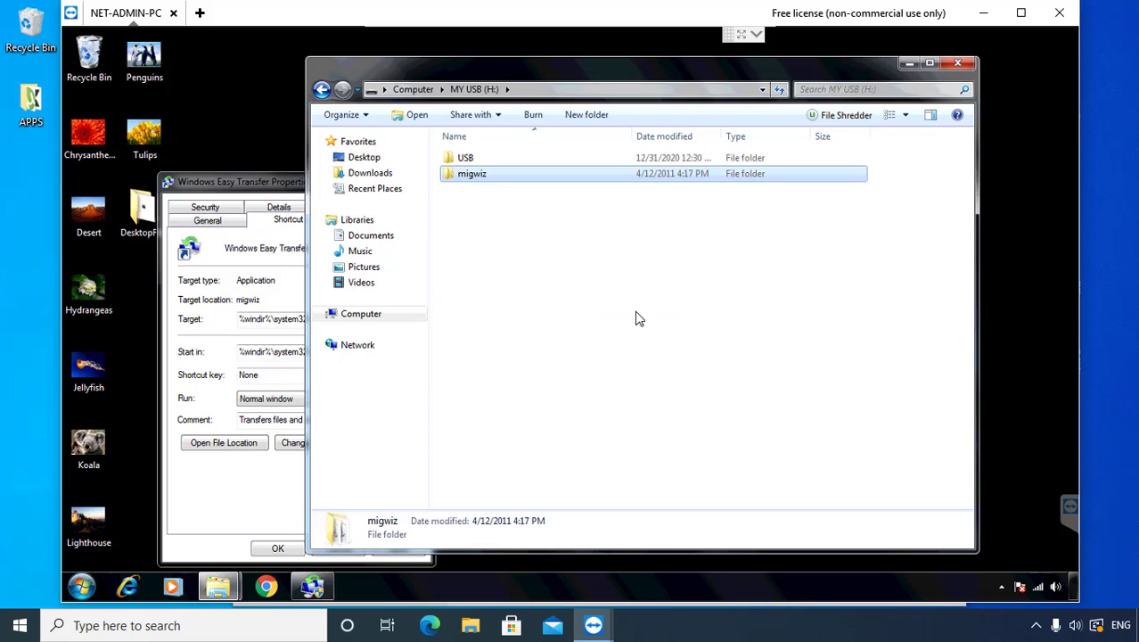
click(959, 63)
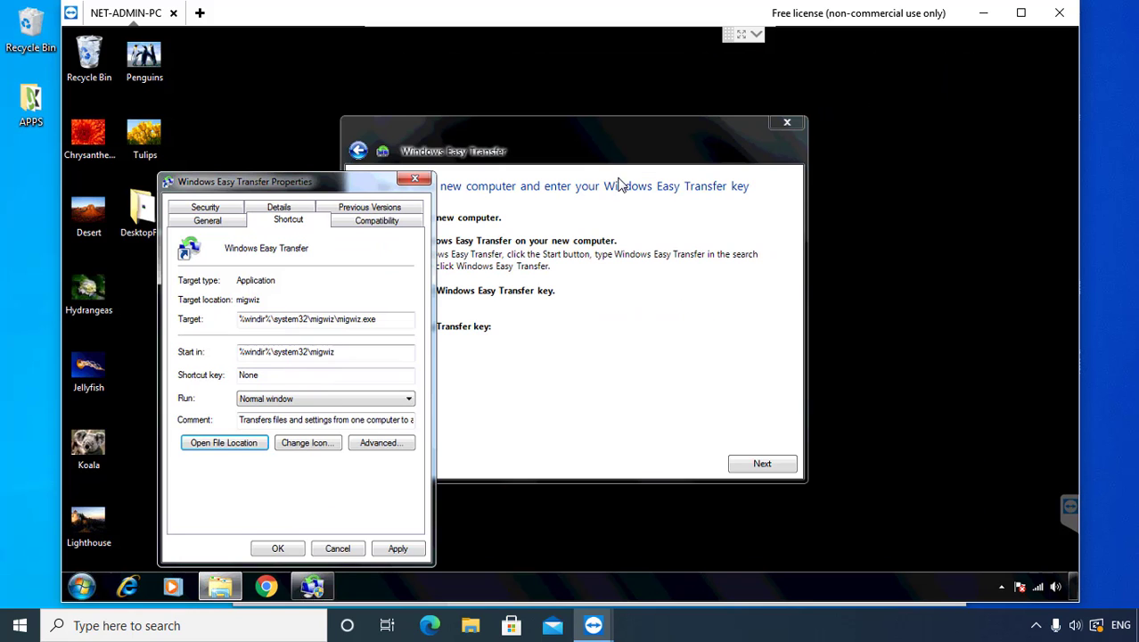
click(415, 179)
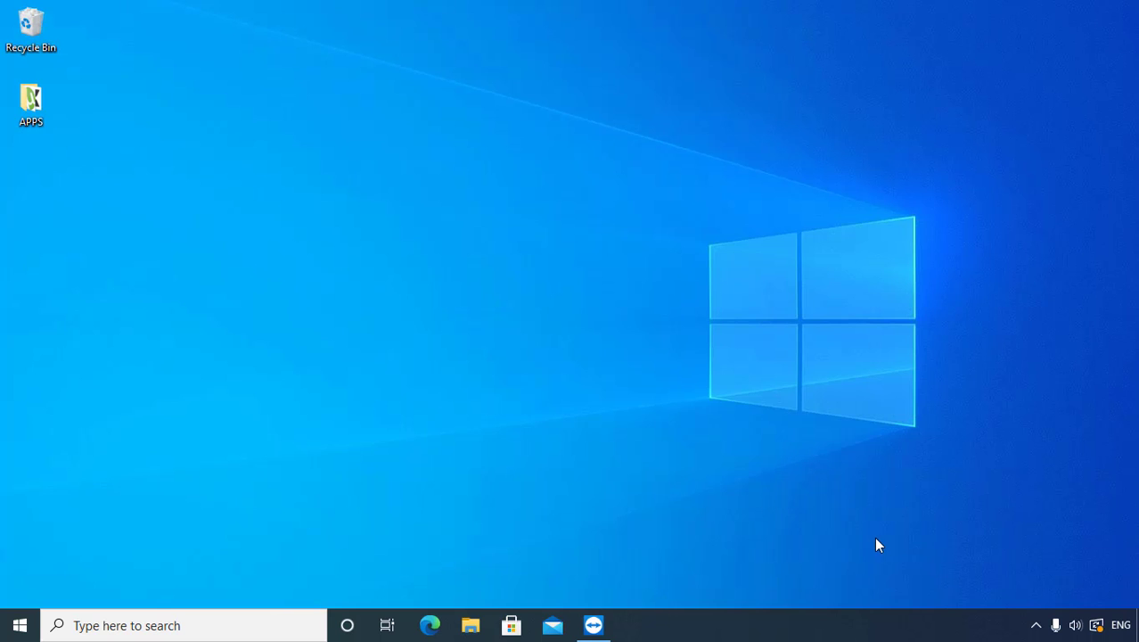
Step: Run the migwiz application from the migwiz folder on MY USB (G:) in File Explorer
click(471, 625)
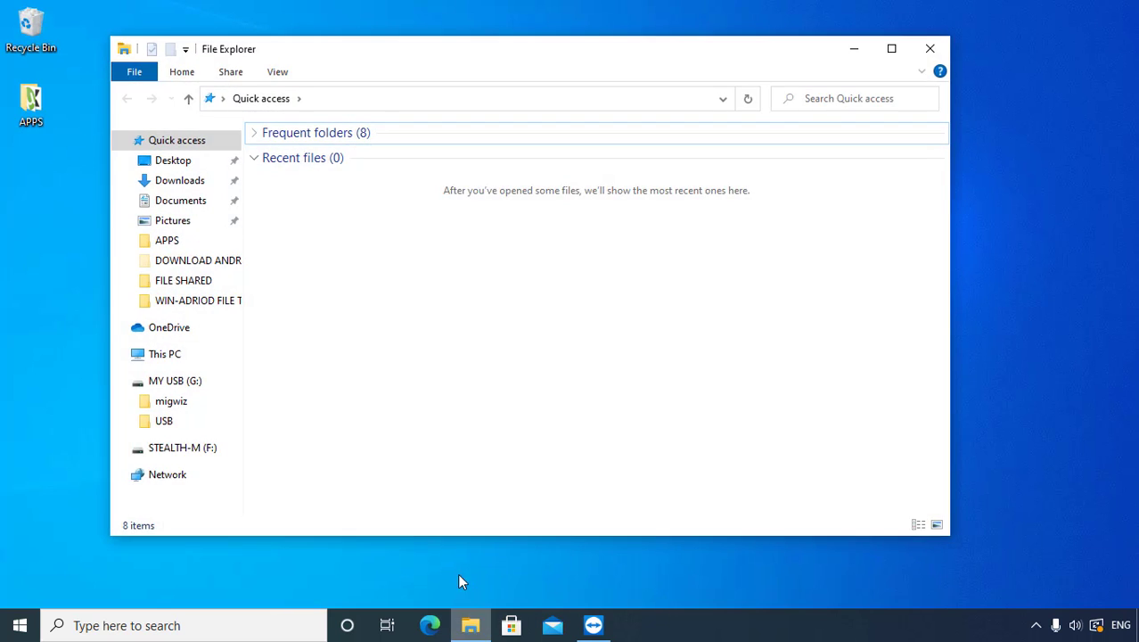
click(177, 383)
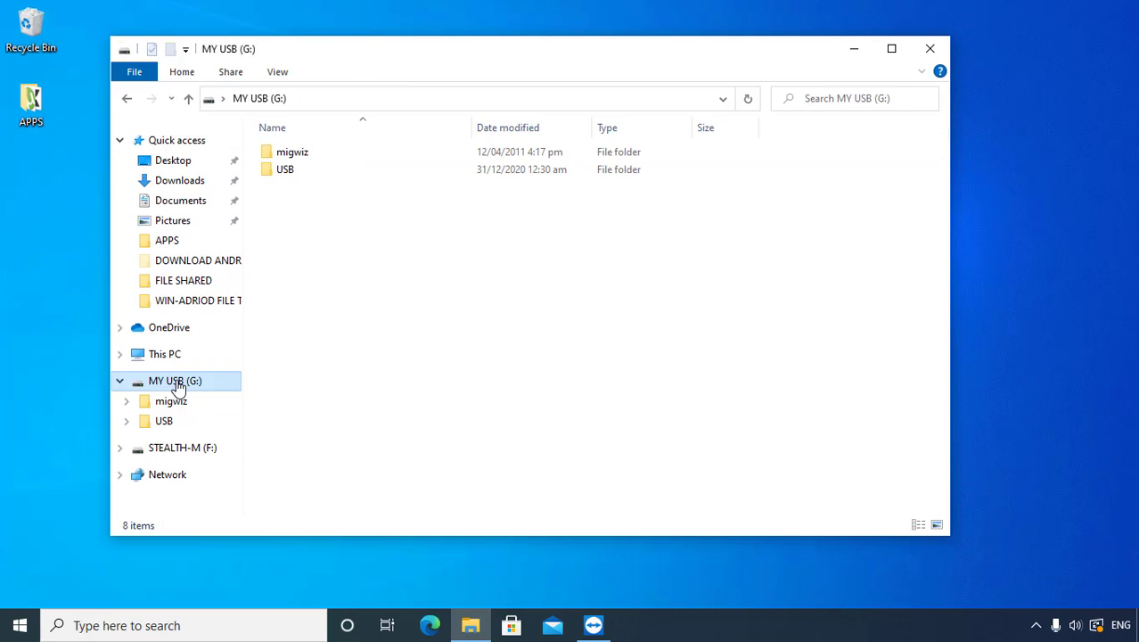
double_click(294, 153)
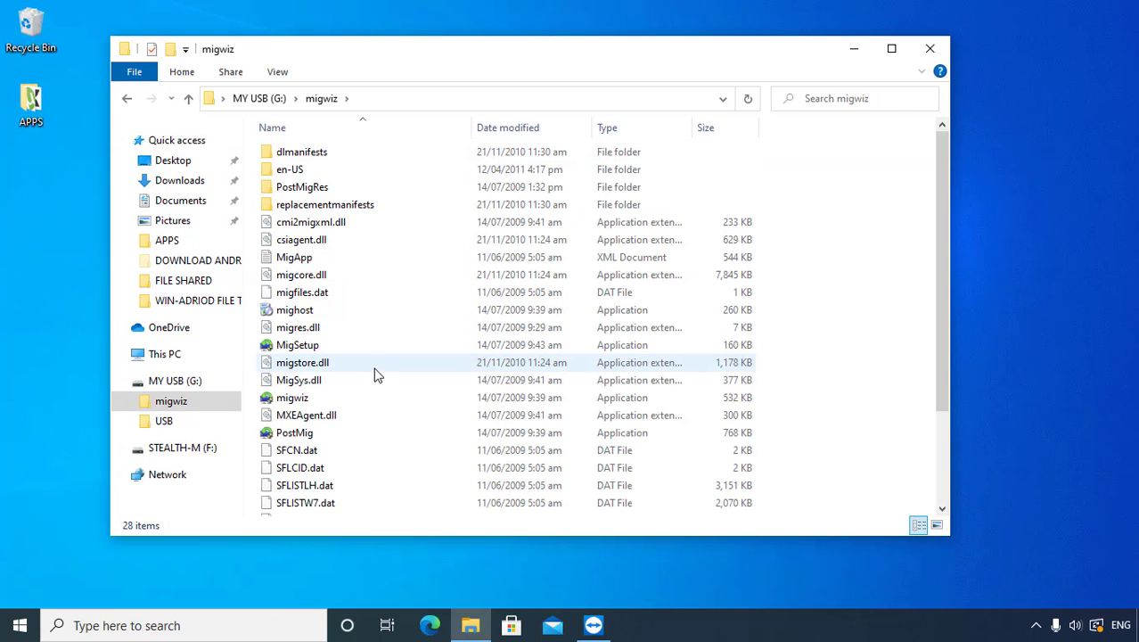
click(300, 401)
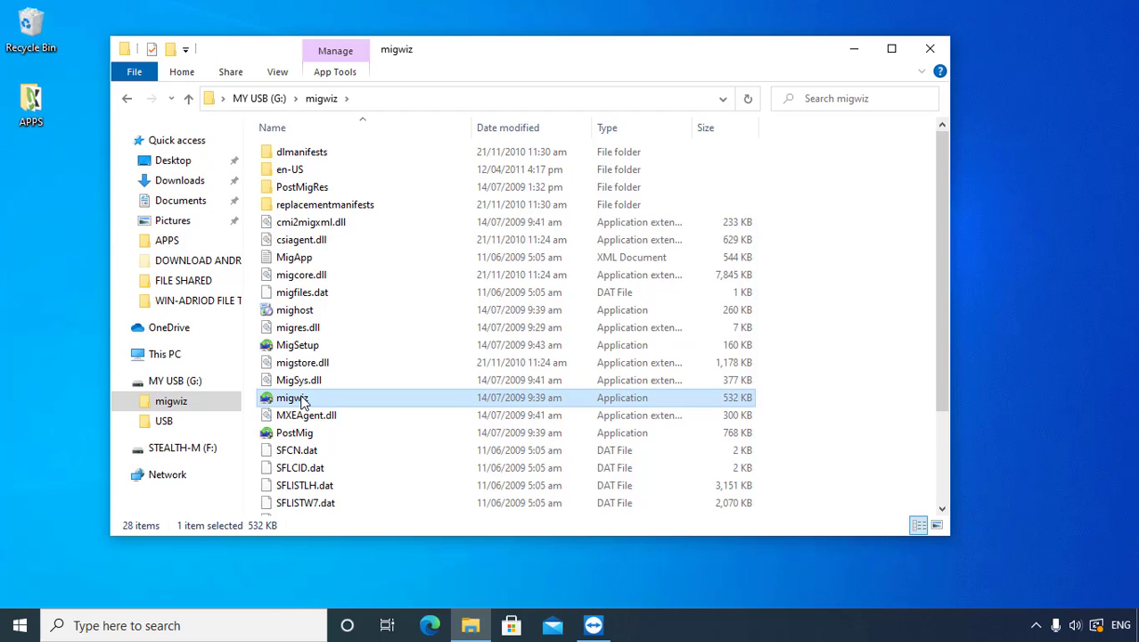
double_click(294, 399)
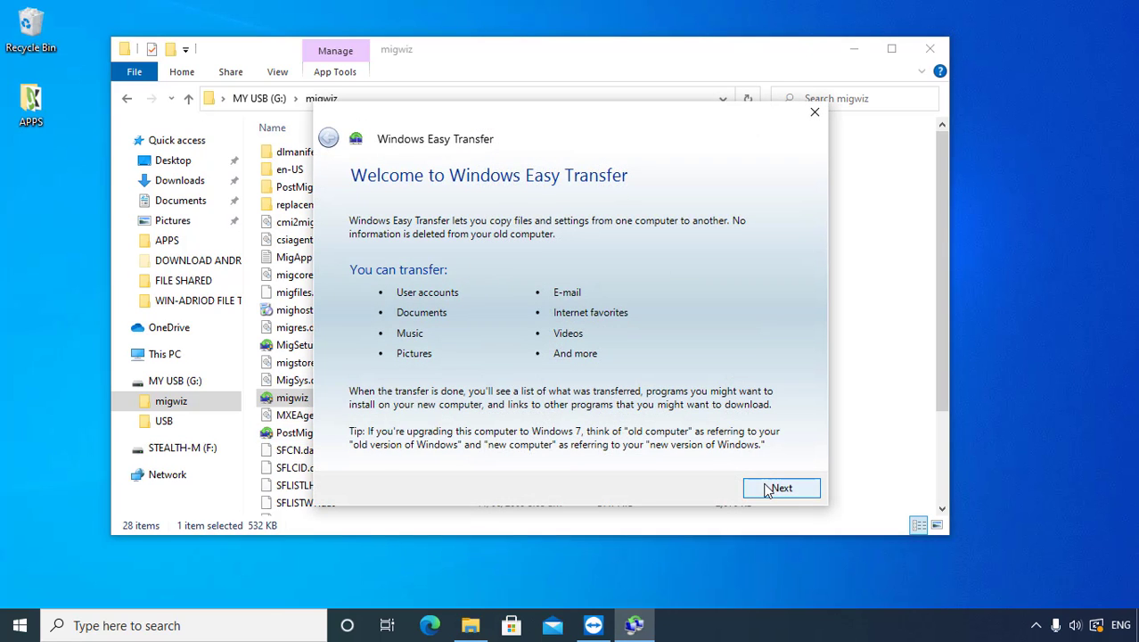
Step: Choose a network transfer to this new computer, confirming Easy Transfer is already on the old one
click(769, 490)
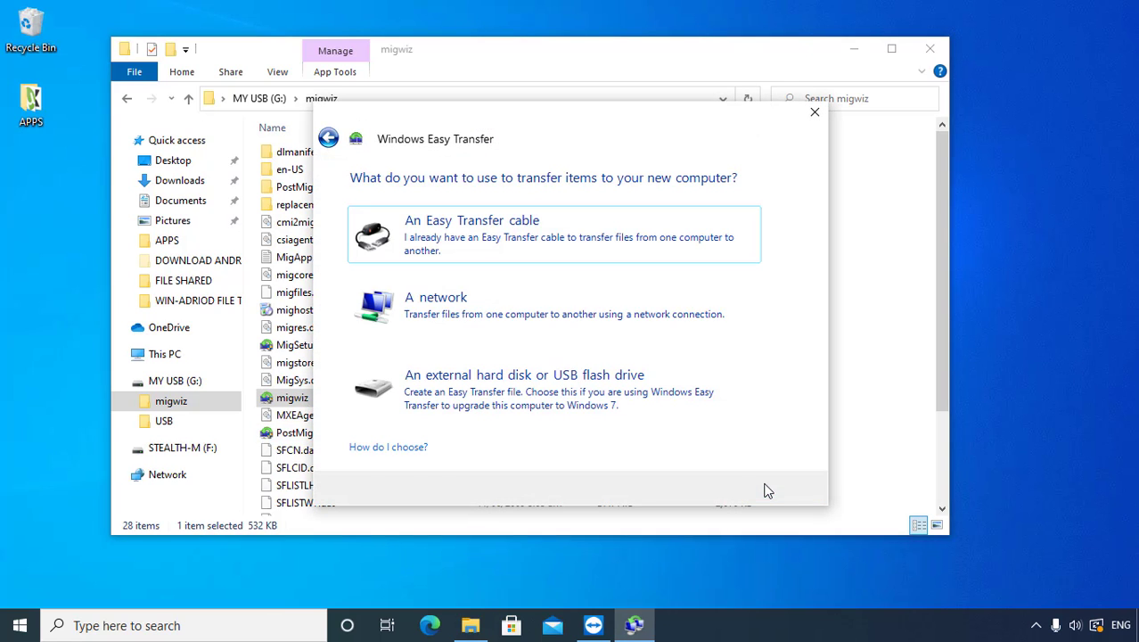
click(444, 314)
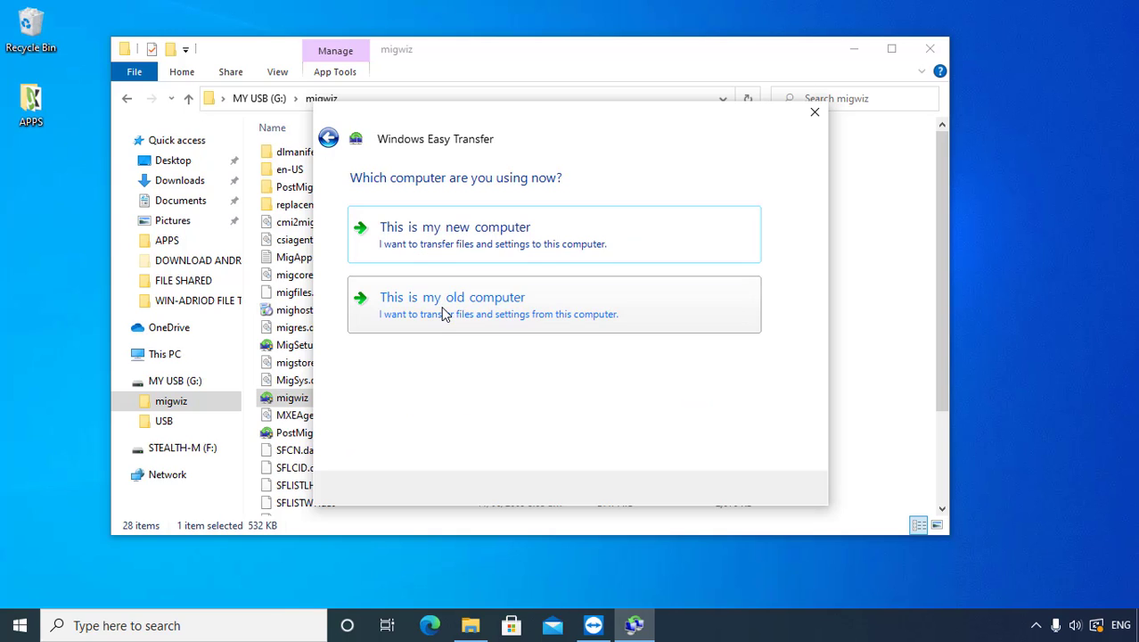
click(453, 246)
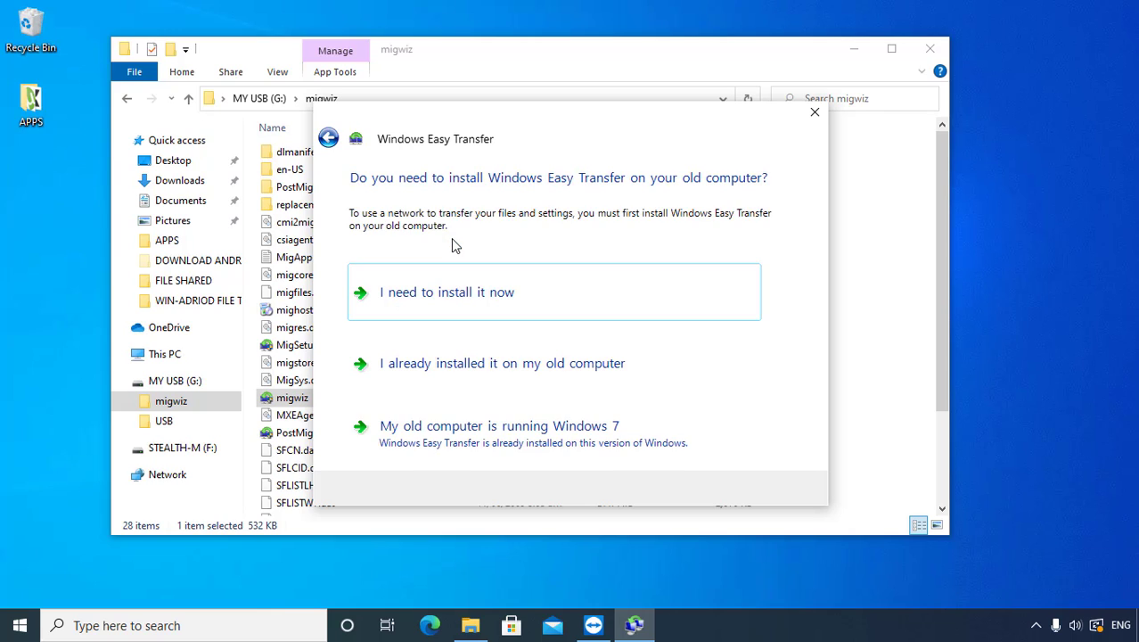
click(465, 372)
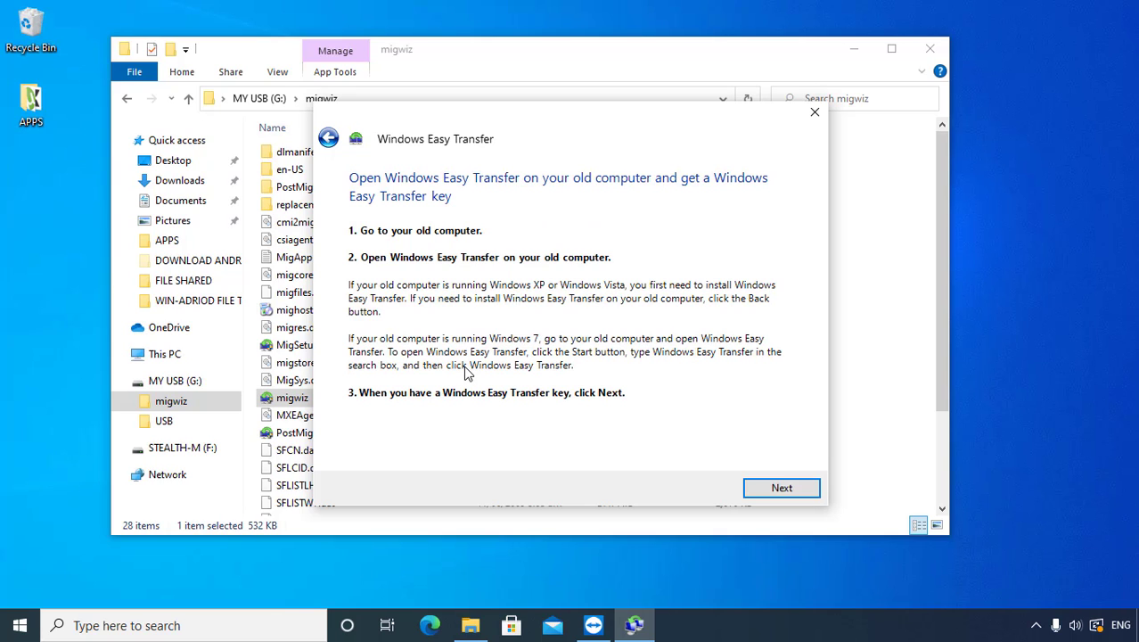
click(783, 490)
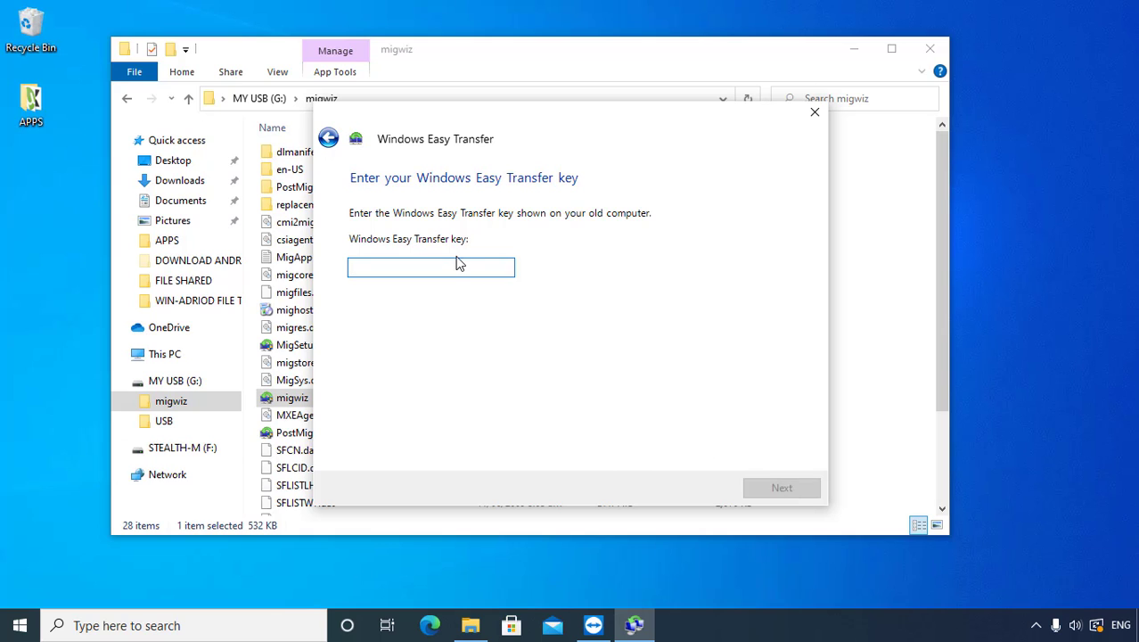
Step: Read the old PC's Easy Transfer key via TeamViewer, enter it, and submit
click(929, 49)
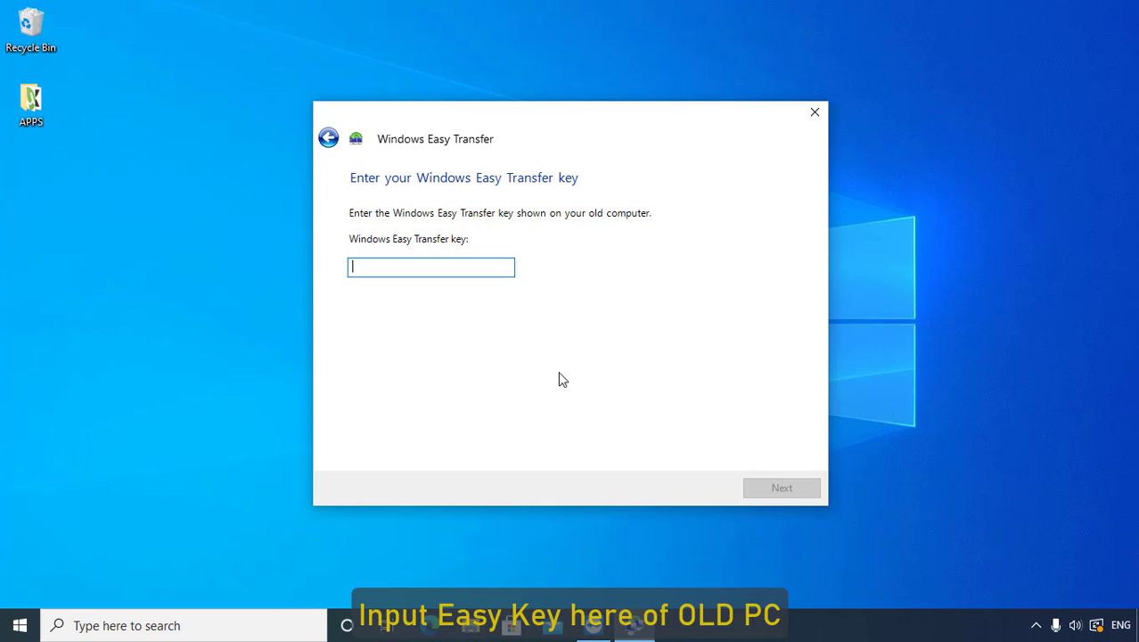
click(605, 615)
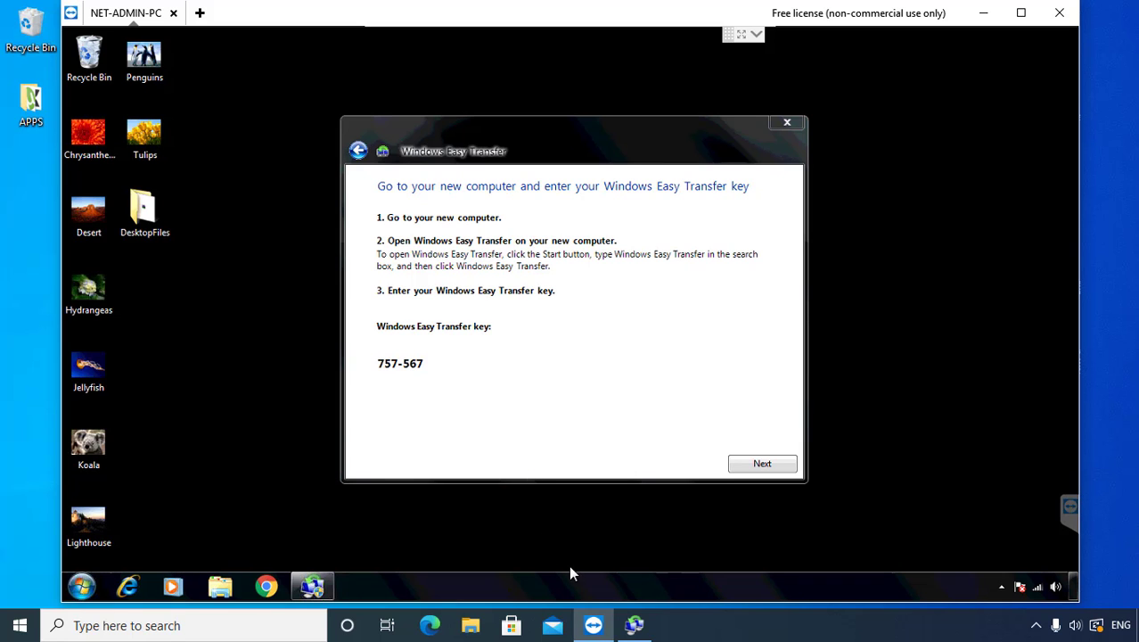
click(983, 13)
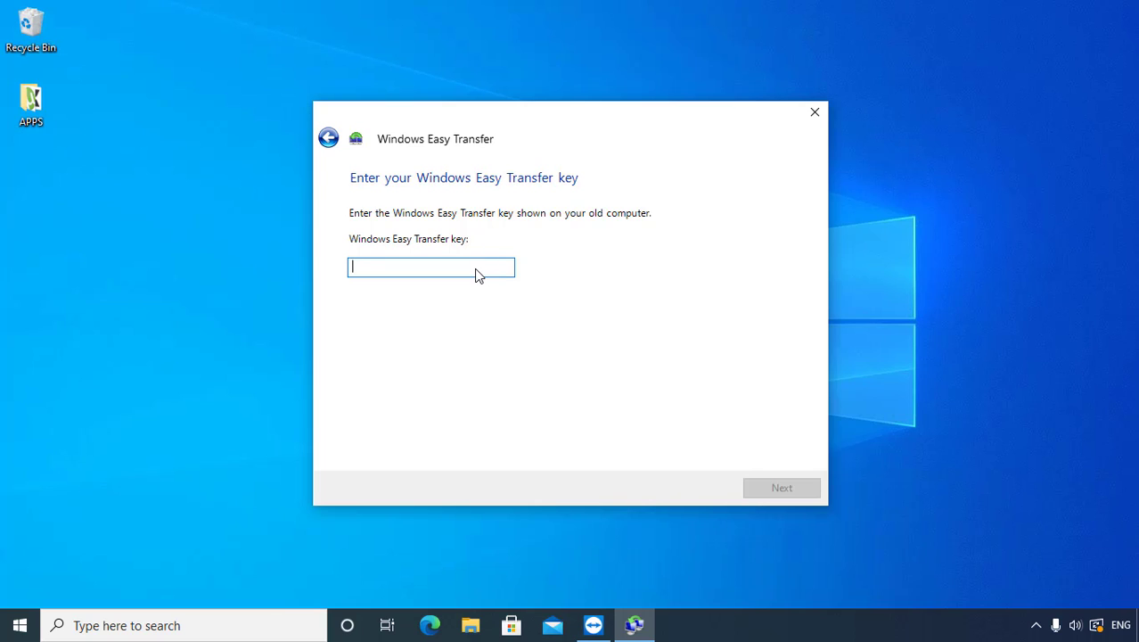
text(757567)
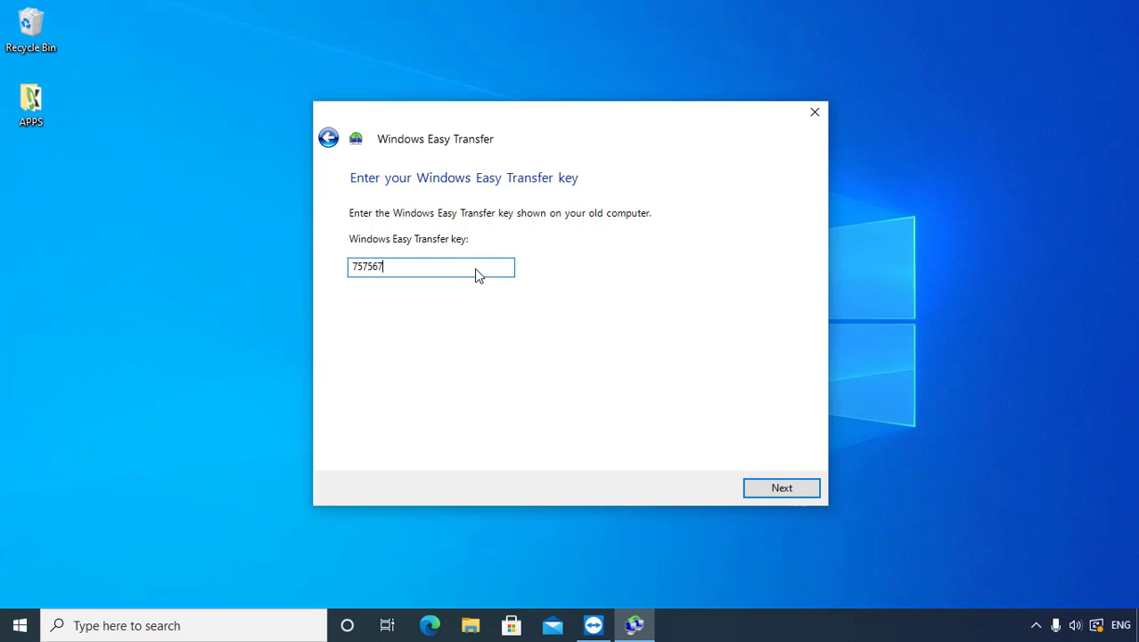
click(782, 490)
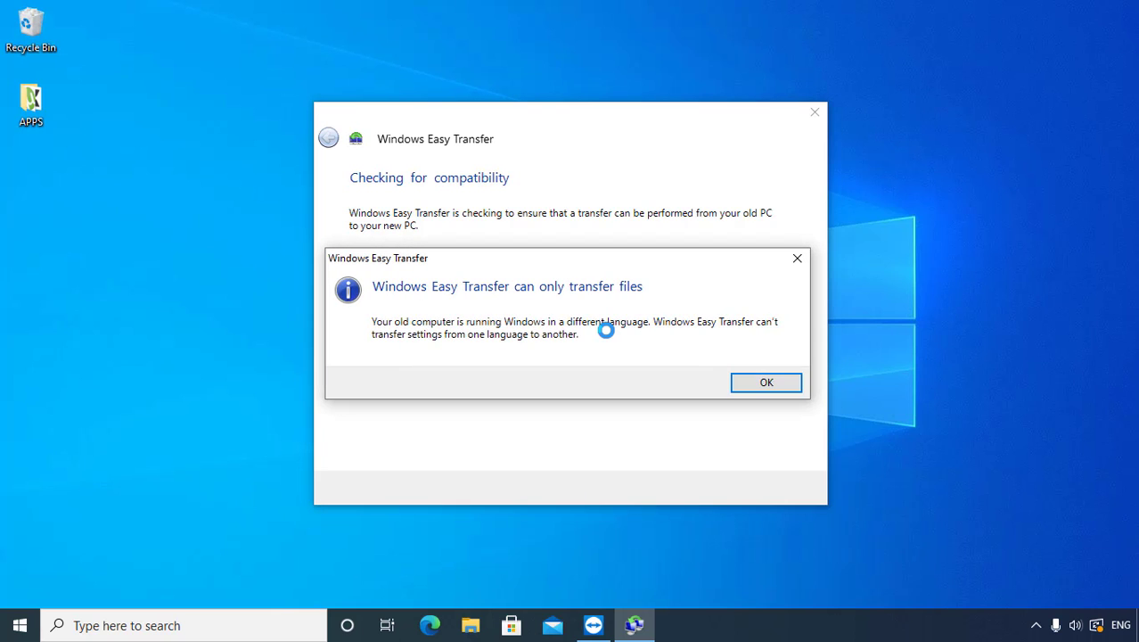
Step: Acknowledge the files-only language warning and review the scanned accounts: User-01 202.5 MB, NET-Admin 1.0 GB
click(760, 384)
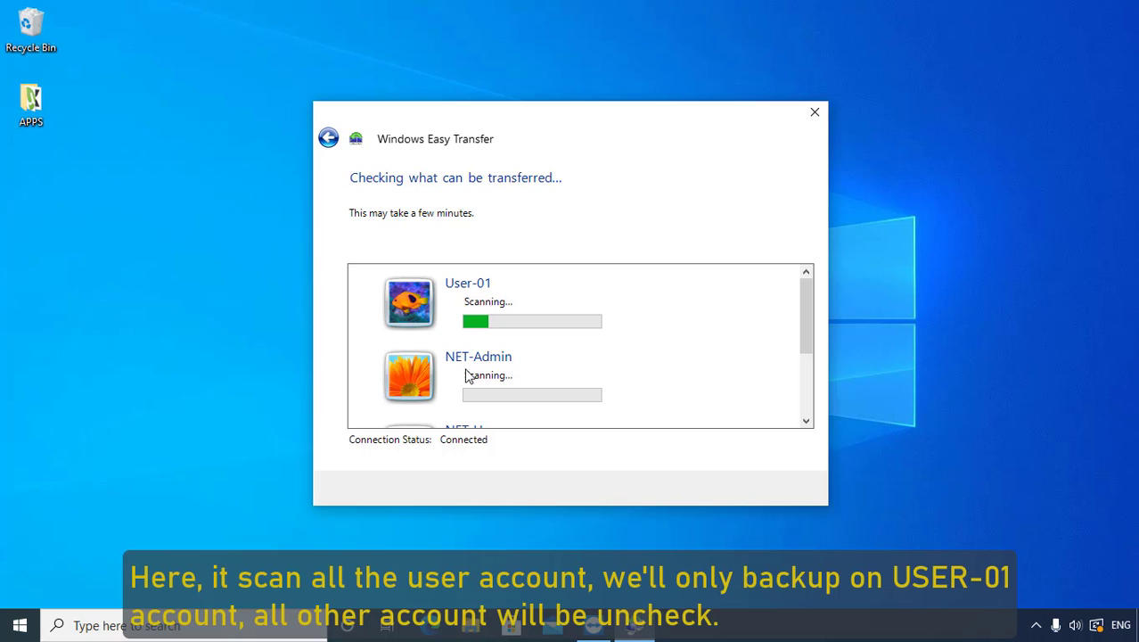
scroll(464, 374, down, 3)
scroll(467, 374, up, 2)
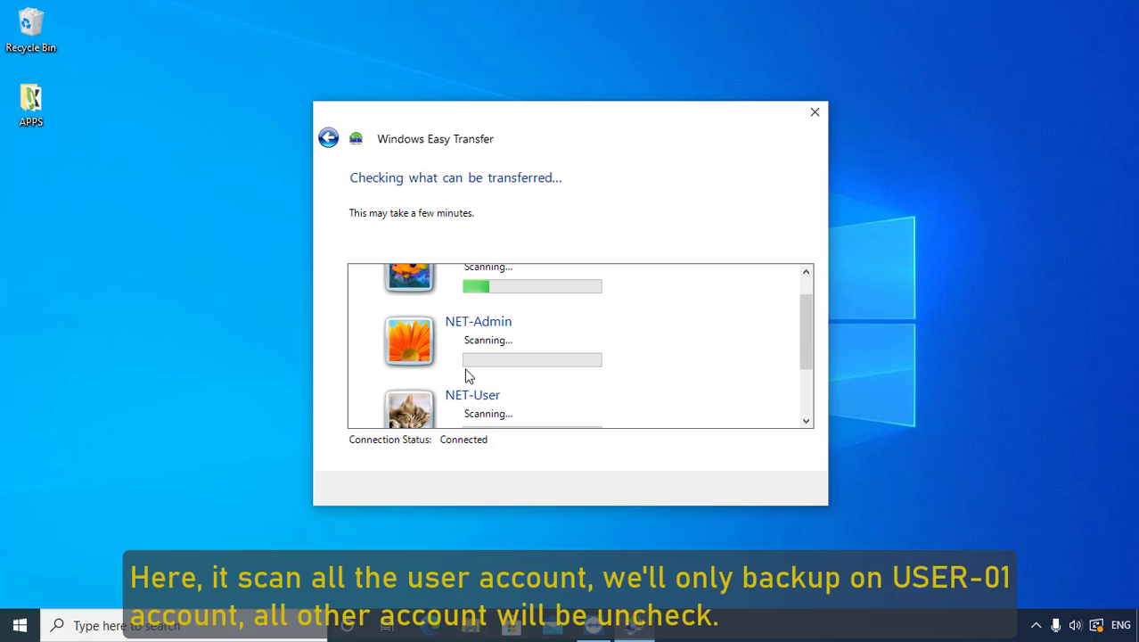
scroll(466, 375, up, 1)
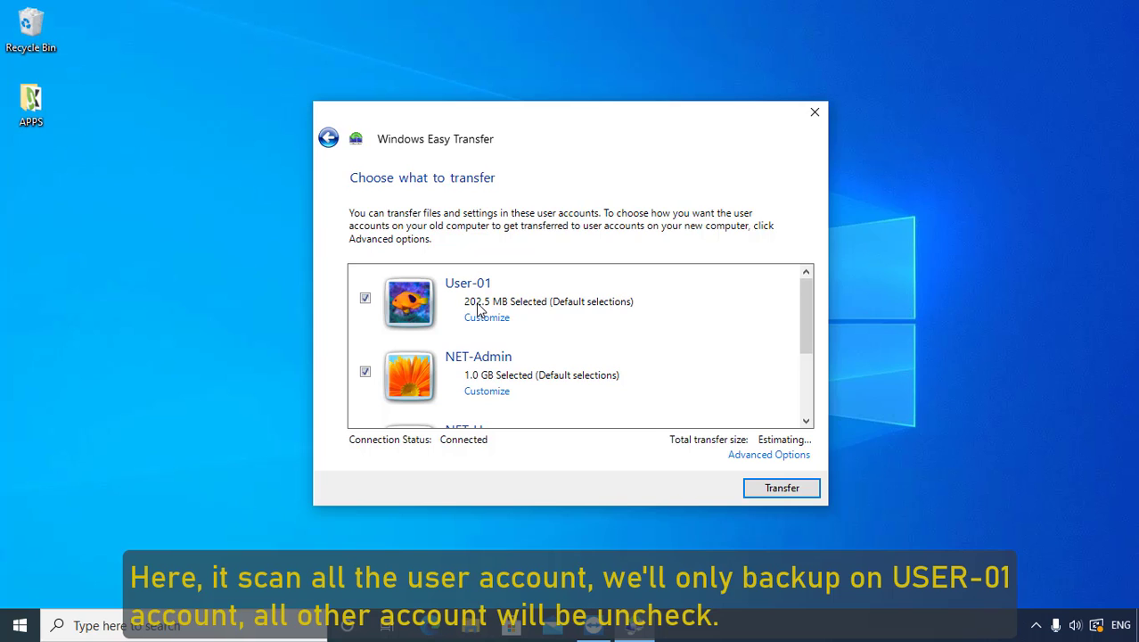
Step: Clear NET-Admin, NET-User and Shared Items so only User-01 (202.5 MB) transfers
click(365, 372)
scroll(371, 383, down, 1)
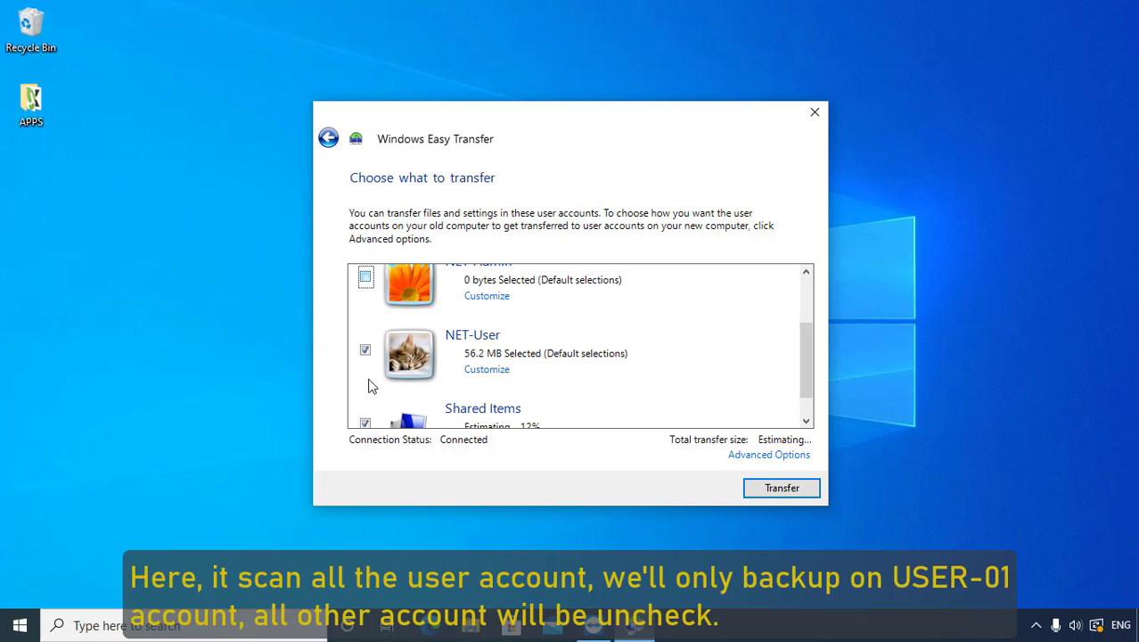
click(364, 349)
click(365, 423)
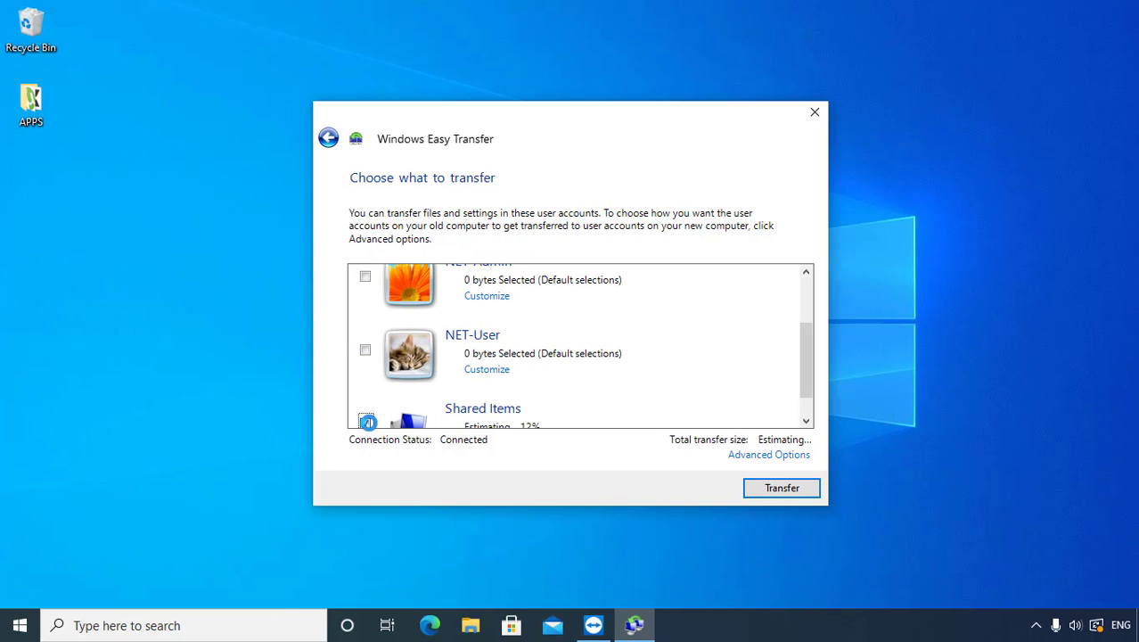
scroll(481, 374, down, 1)
scroll(414, 401, up, 2)
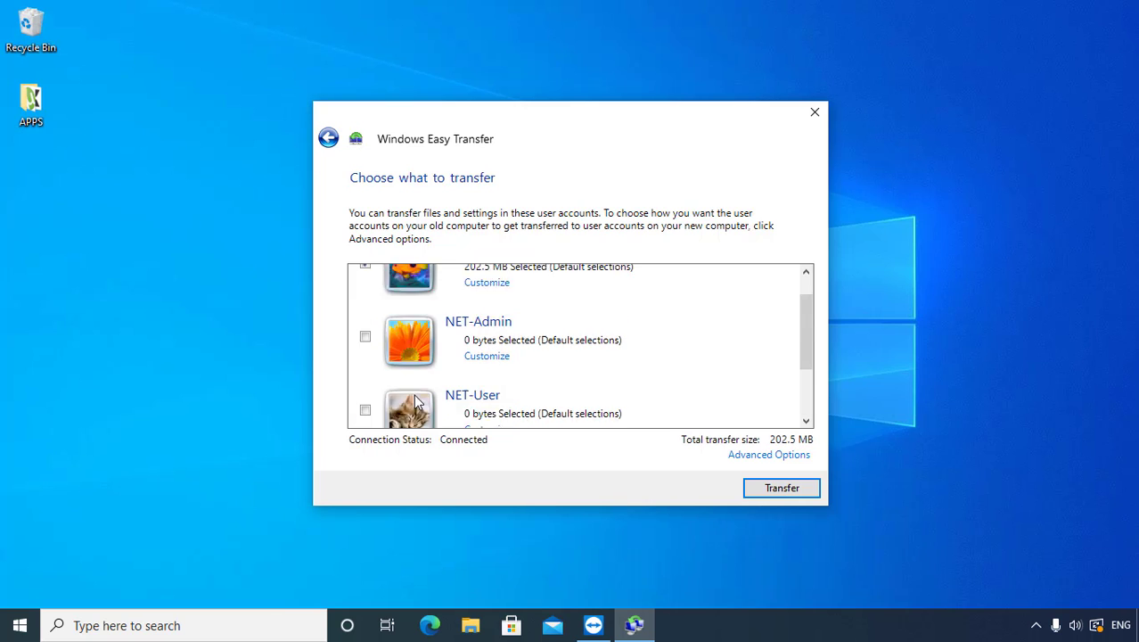
scroll(415, 401, up, 1)
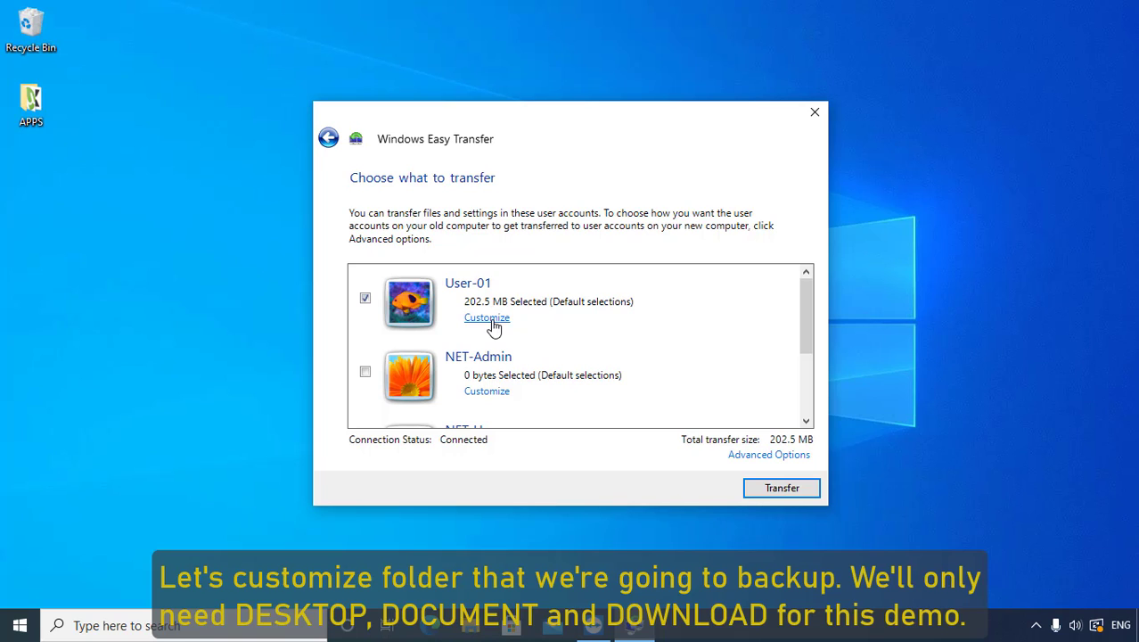
Step: Exclude Contacts, Music, OpenVPN, Pictures, Saved Games and Videos from User-01's transfer, leaving 202.4 MB
click(493, 321)
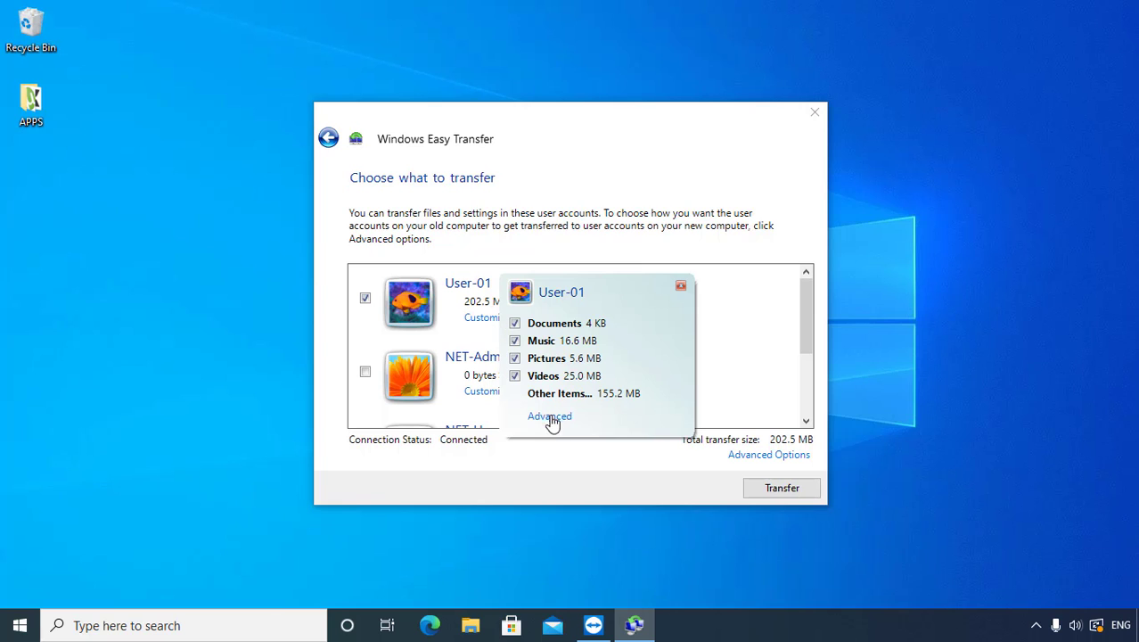
click(551, 417)
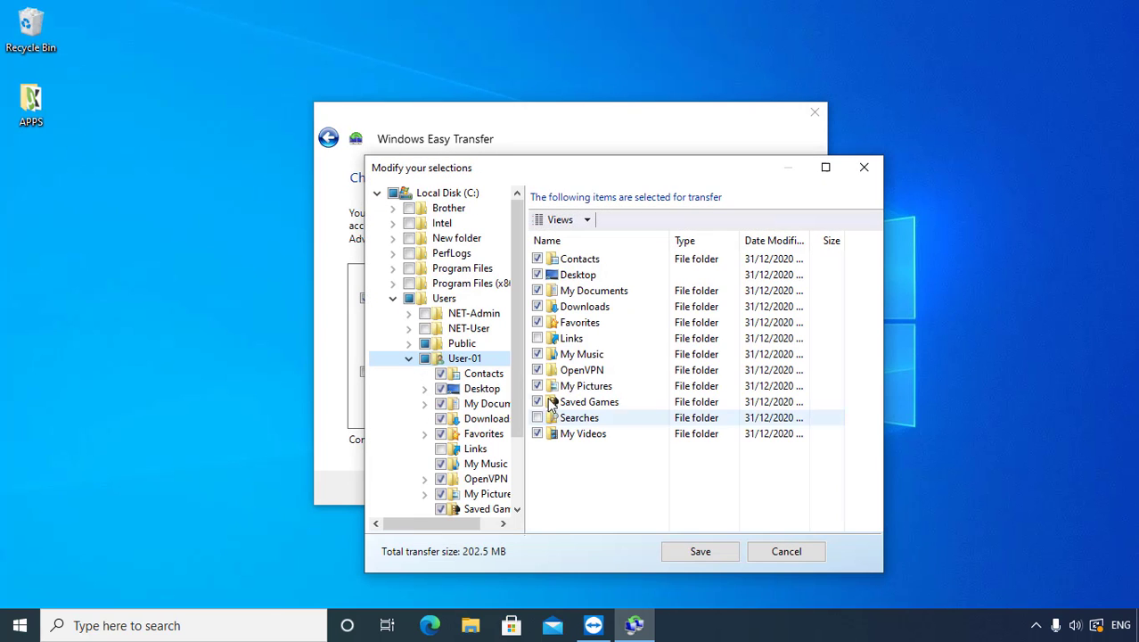
click(536, 259)
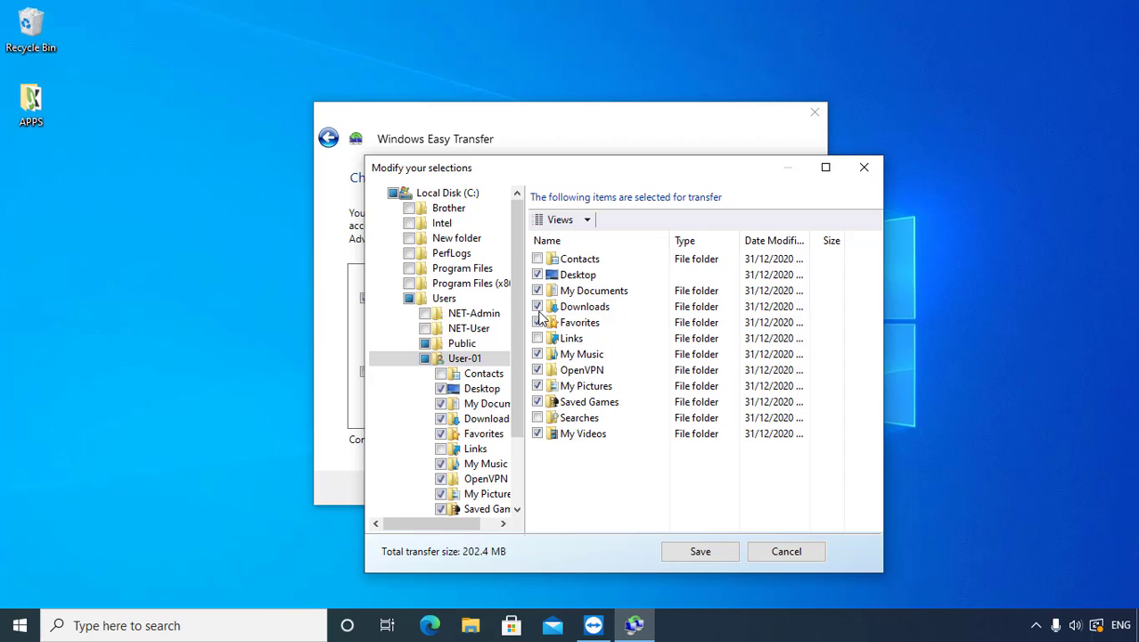
click(538, 353)
click(539, 370)
click(539, 386)
click(539, 402)
click(538, 434)
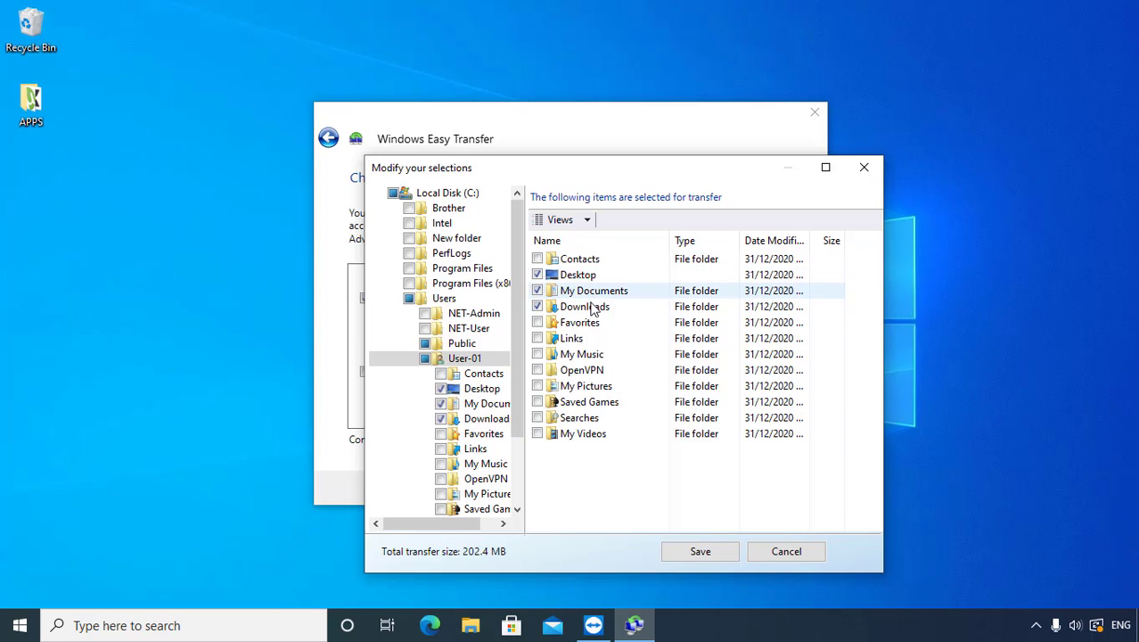
click(700, 551)
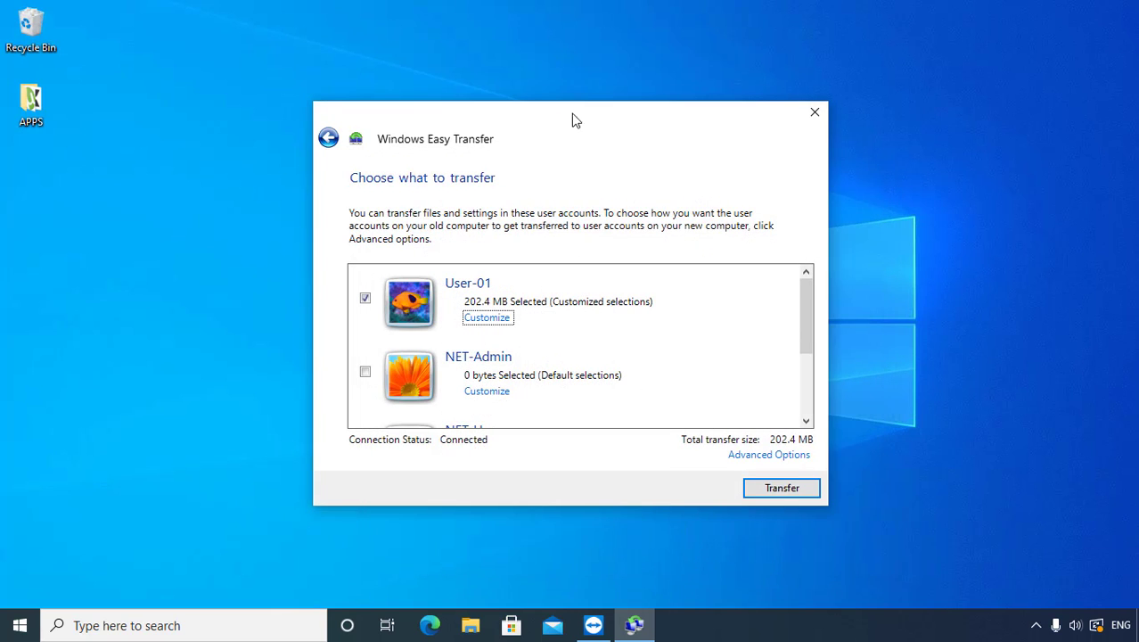
drag(561, 117, 600, 119)
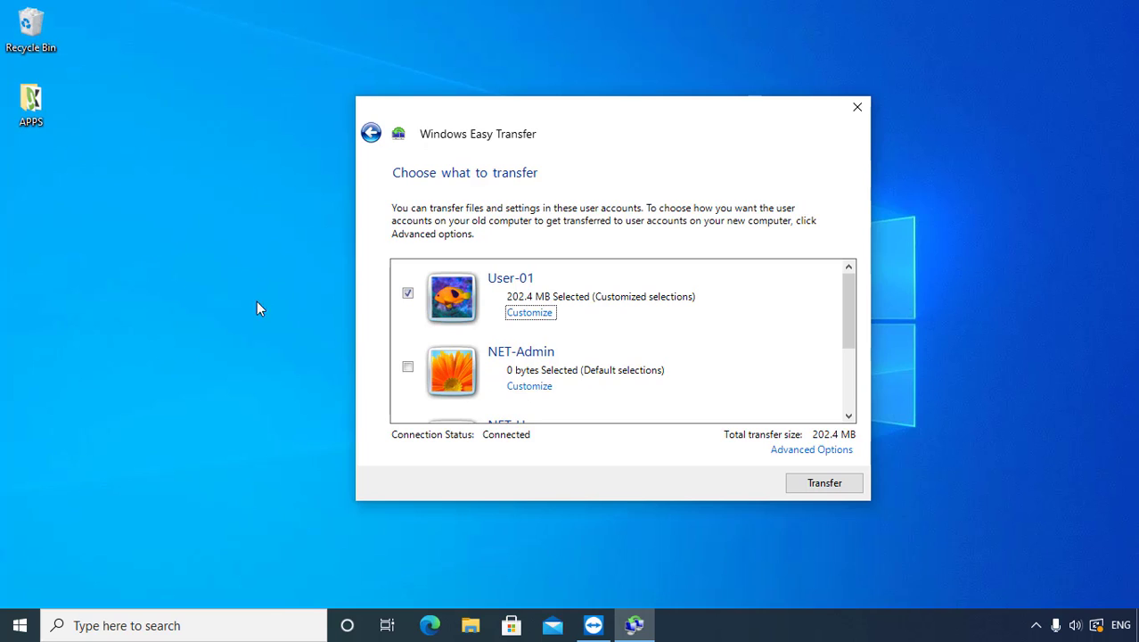
Step: Check the Downloads and Documents folders in File Explorer, then start transferring User-01's 202.4 MB
click(184, 303)
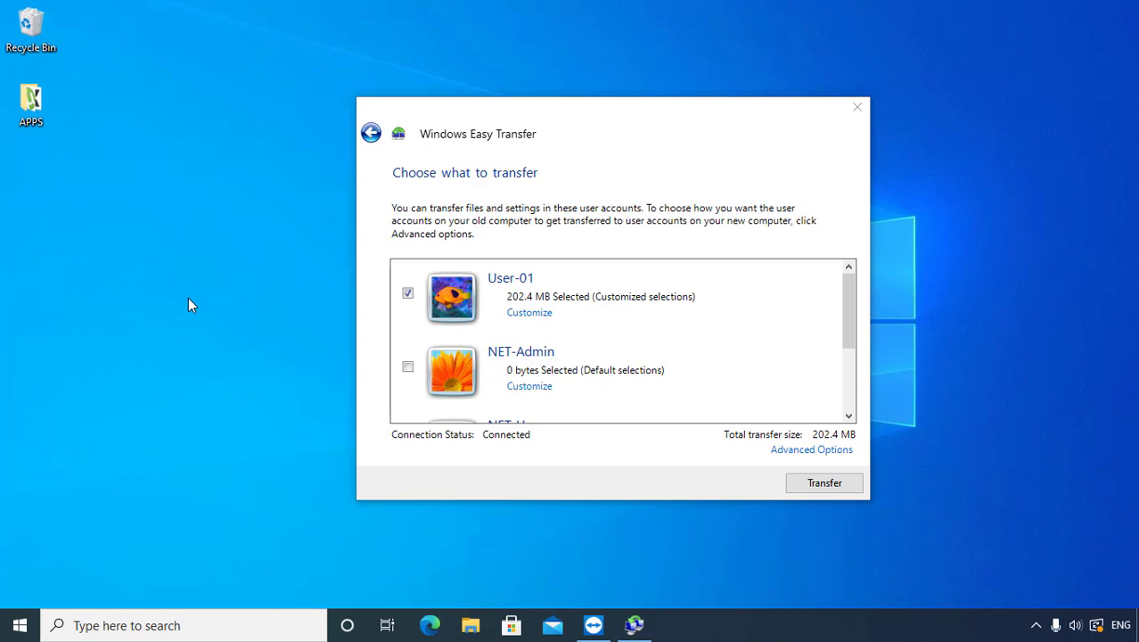
click(470, 625)
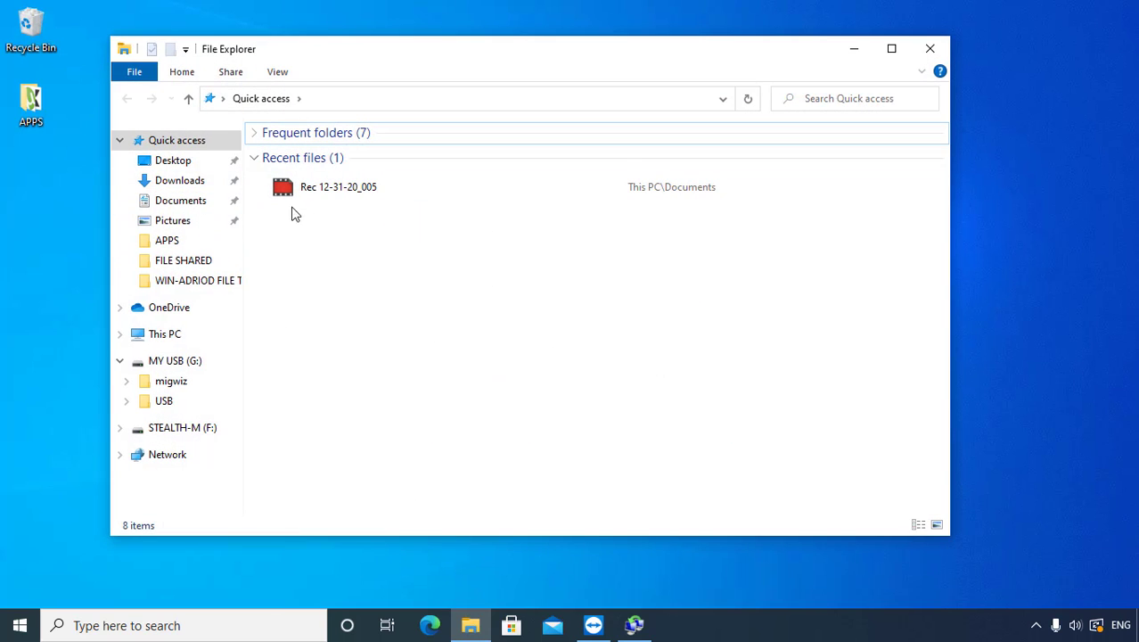
click(195, 185)
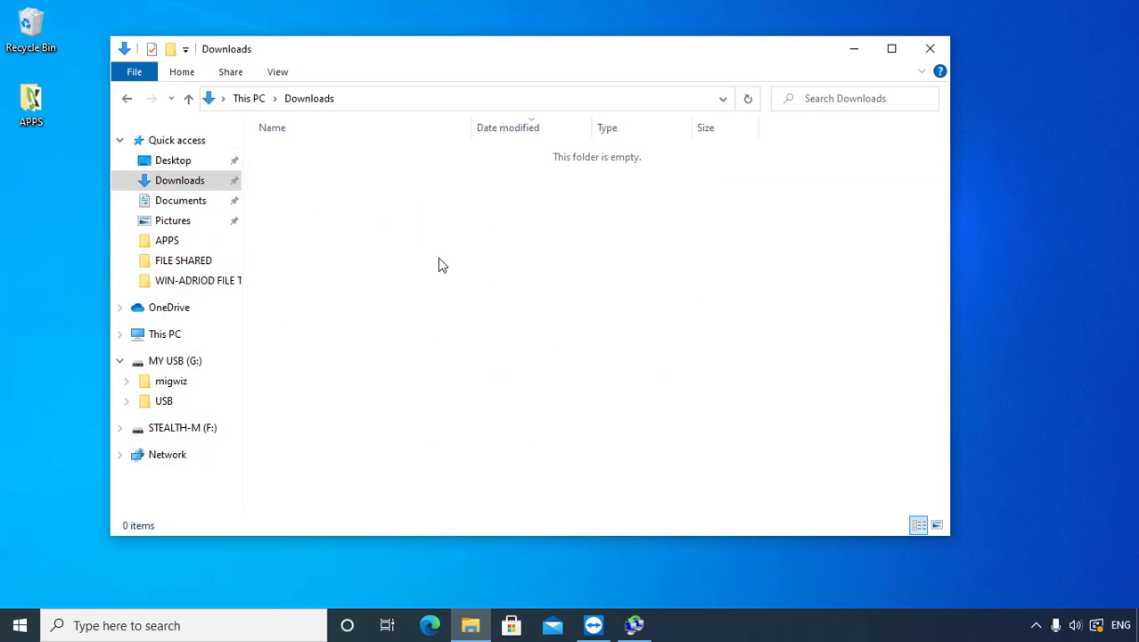
click(178, 205)
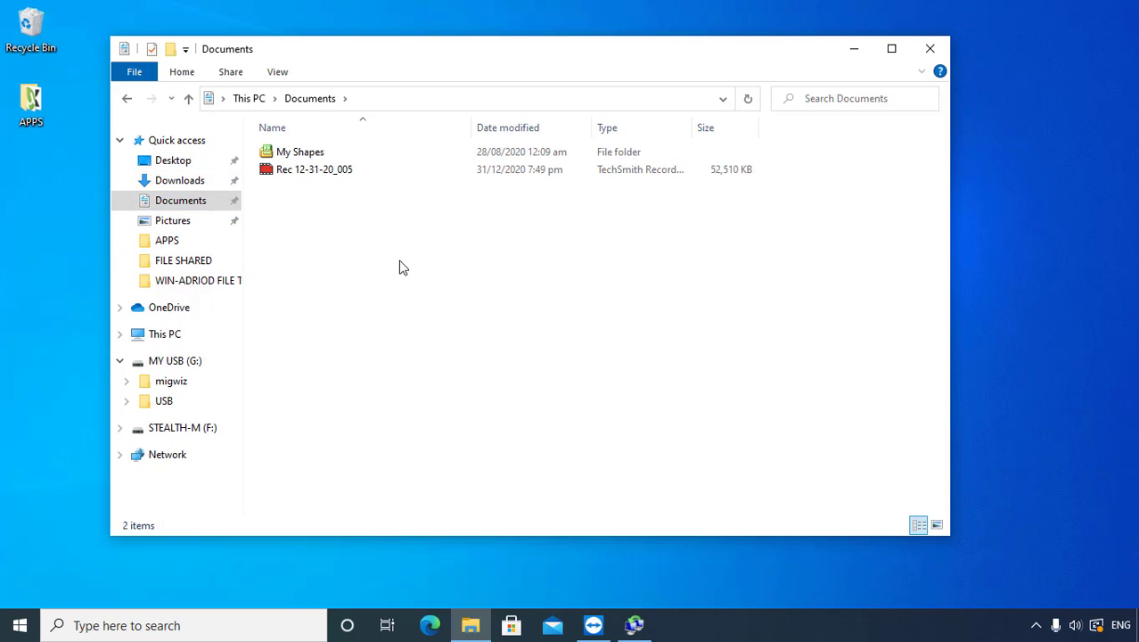
click(848, 50)
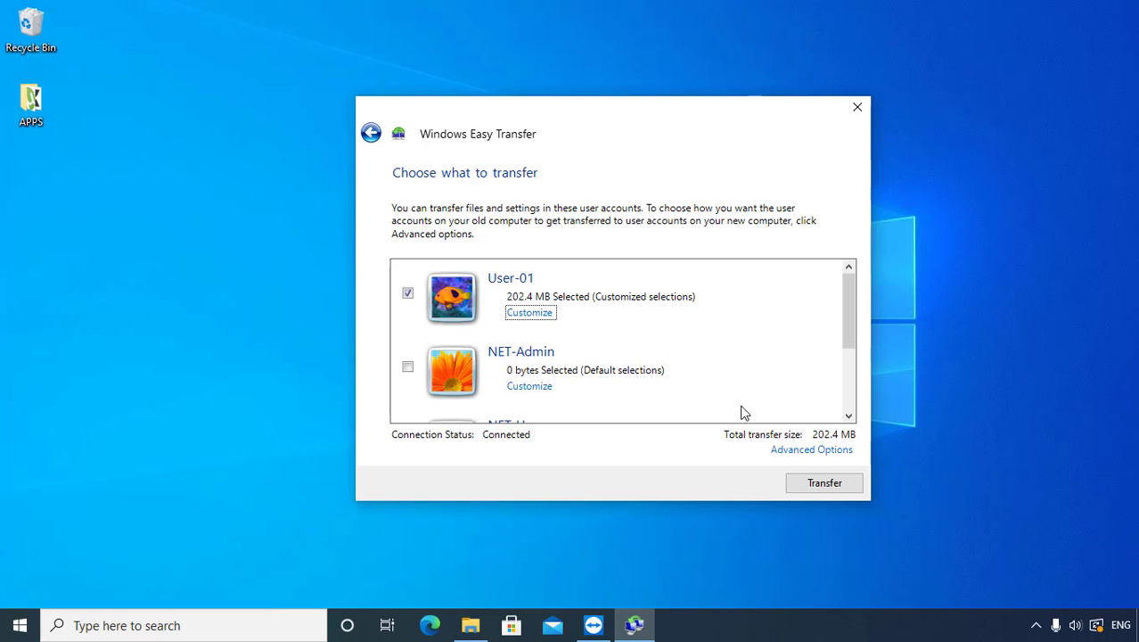
click(825, 484)
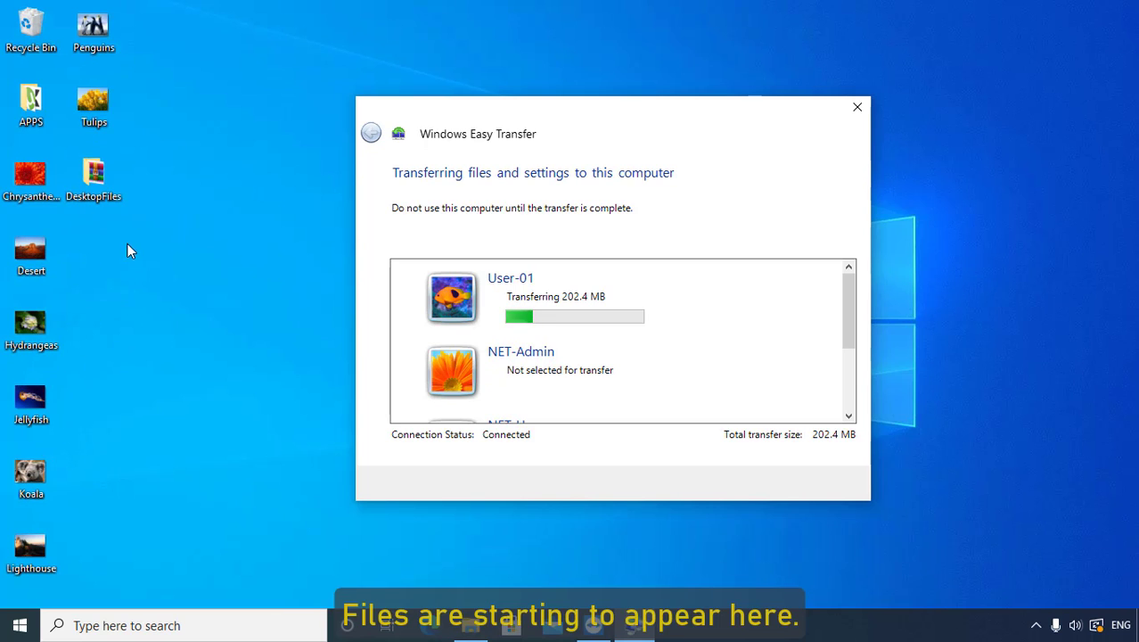
Step: Open Downloads in File Explorer and arrange it beside the Easy Transfer wizard
click(473, 631)
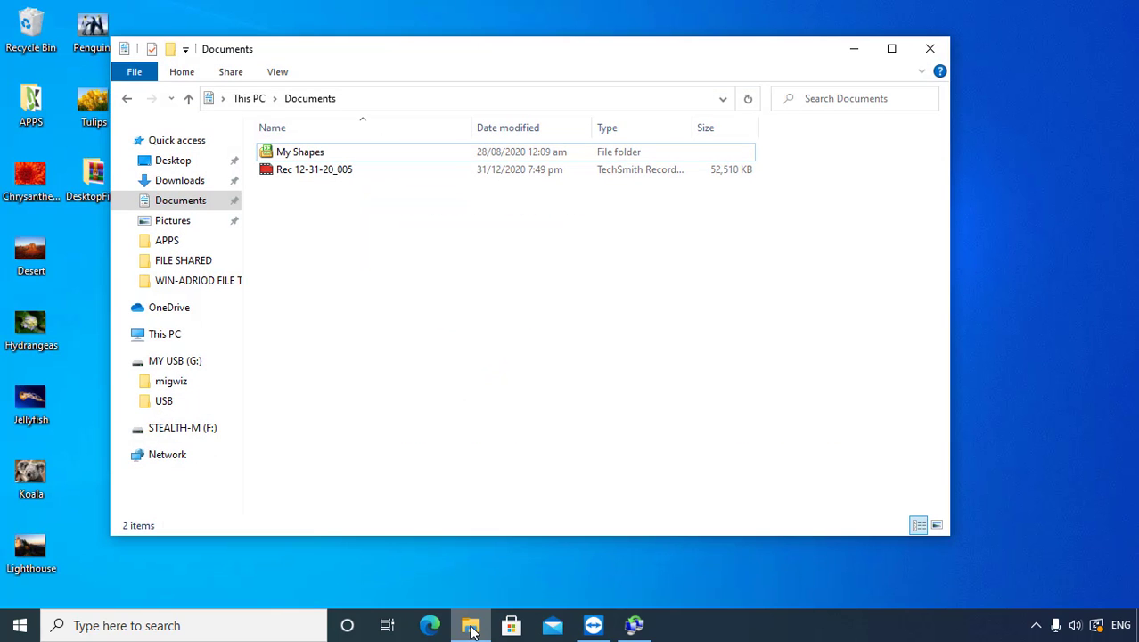
click(181, 183)
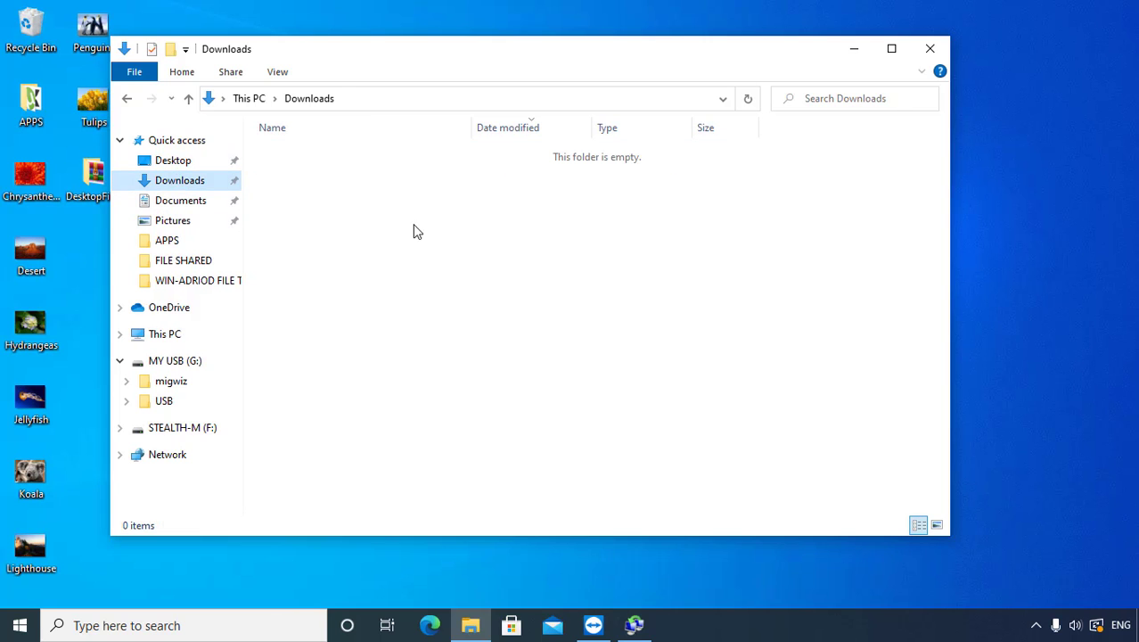
drag(378, 57, 824, 96)
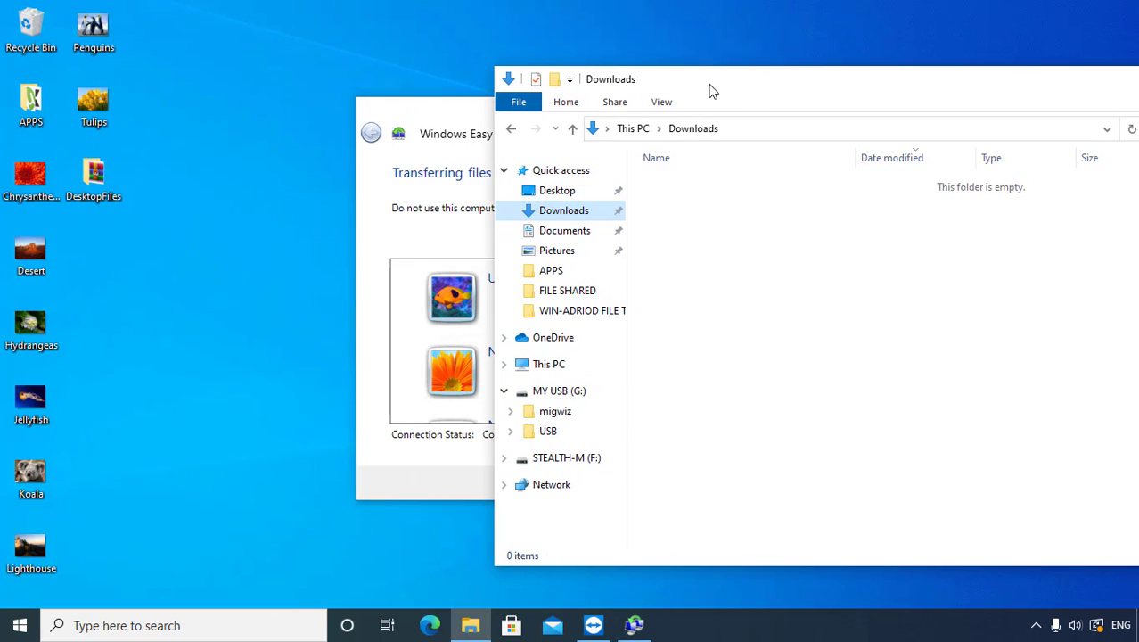
click(460, 119)
drag(537, 130, 392, 99)
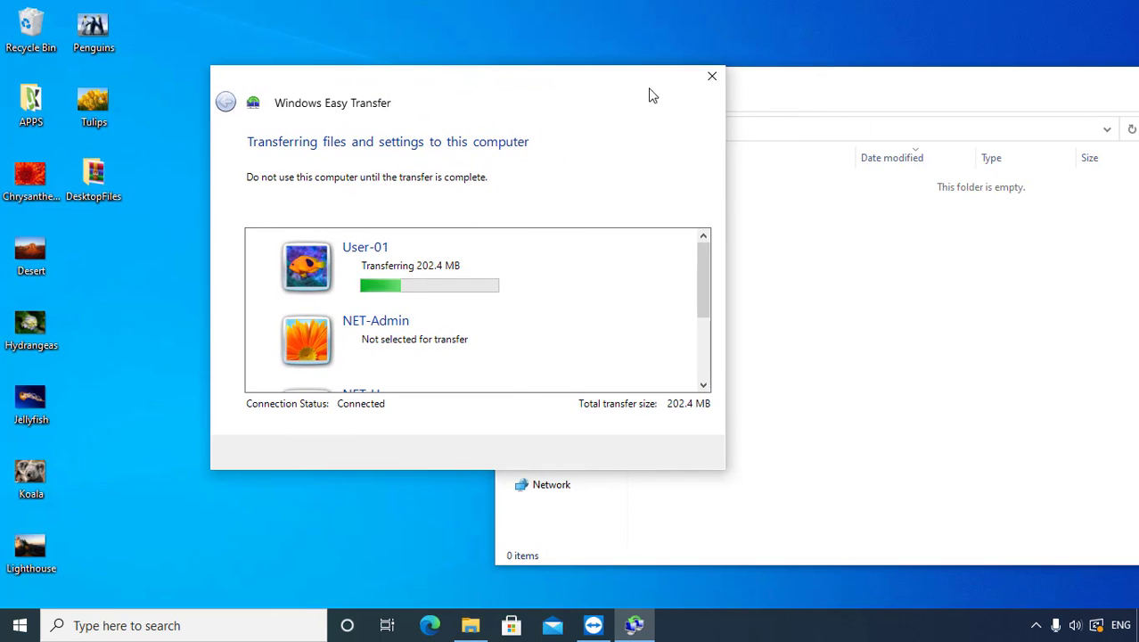
click(781, 94)
drag(757, 93, 810, 81)
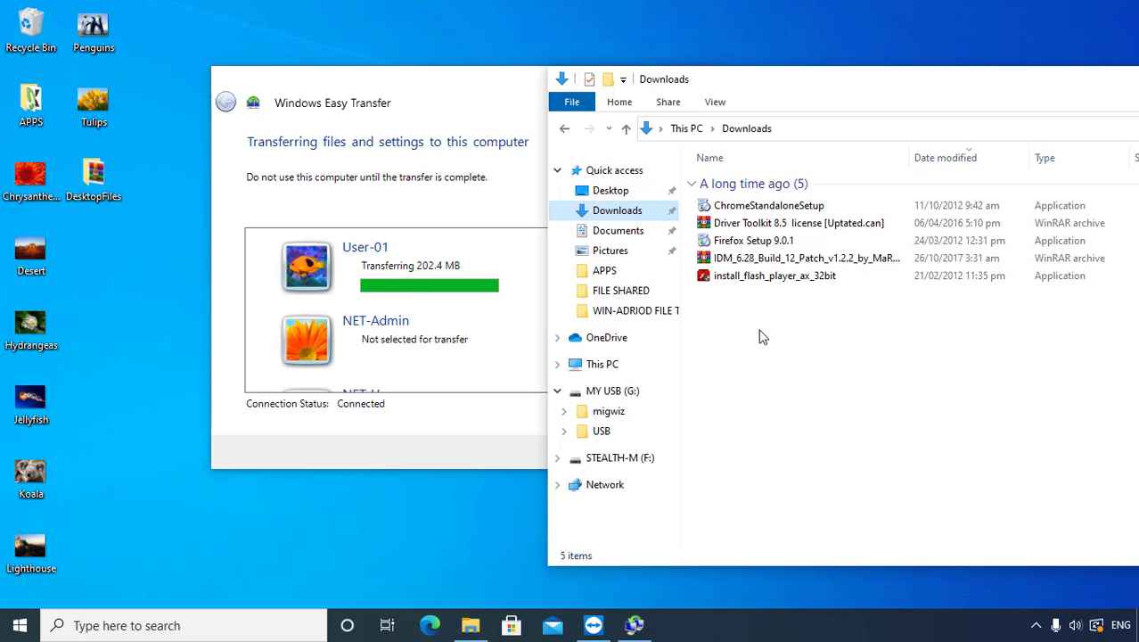
Step: Check the five transferred files in Downloads and the Documents folder, then close the folder window
drag(887, 93, 805, 108)
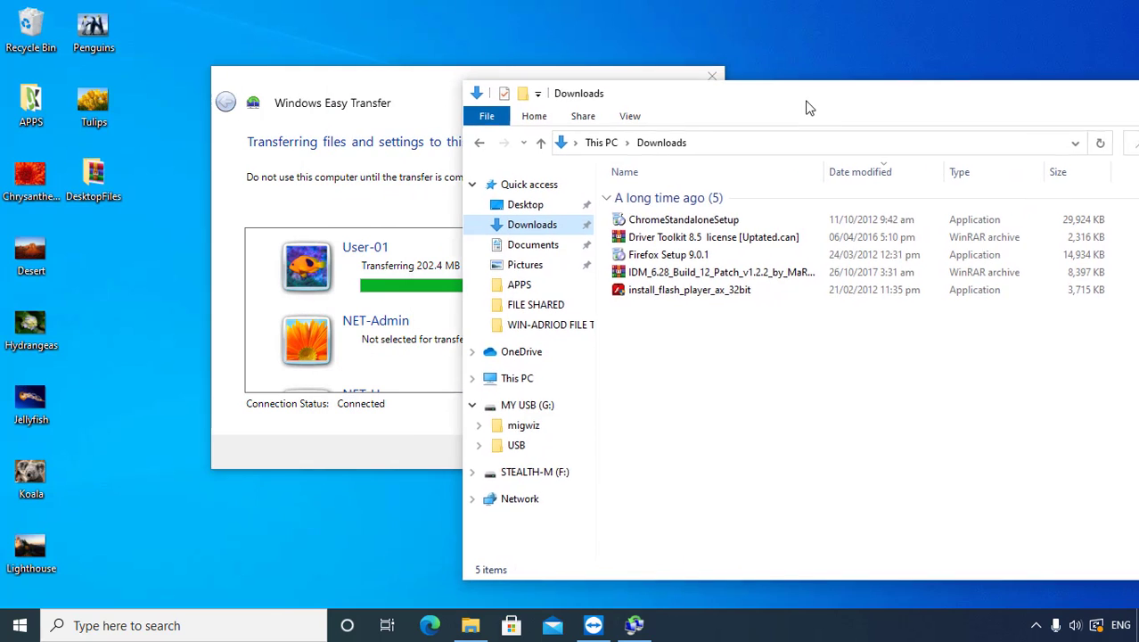
drag(713, 361, 683, 250)
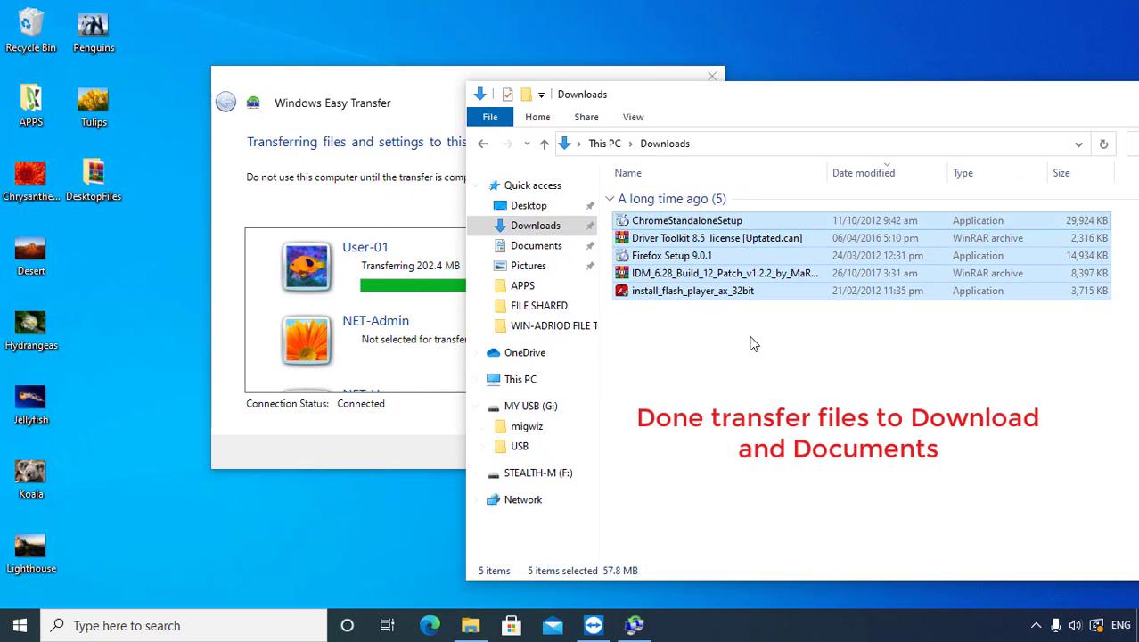
click(753, 339)
click(537, 247)
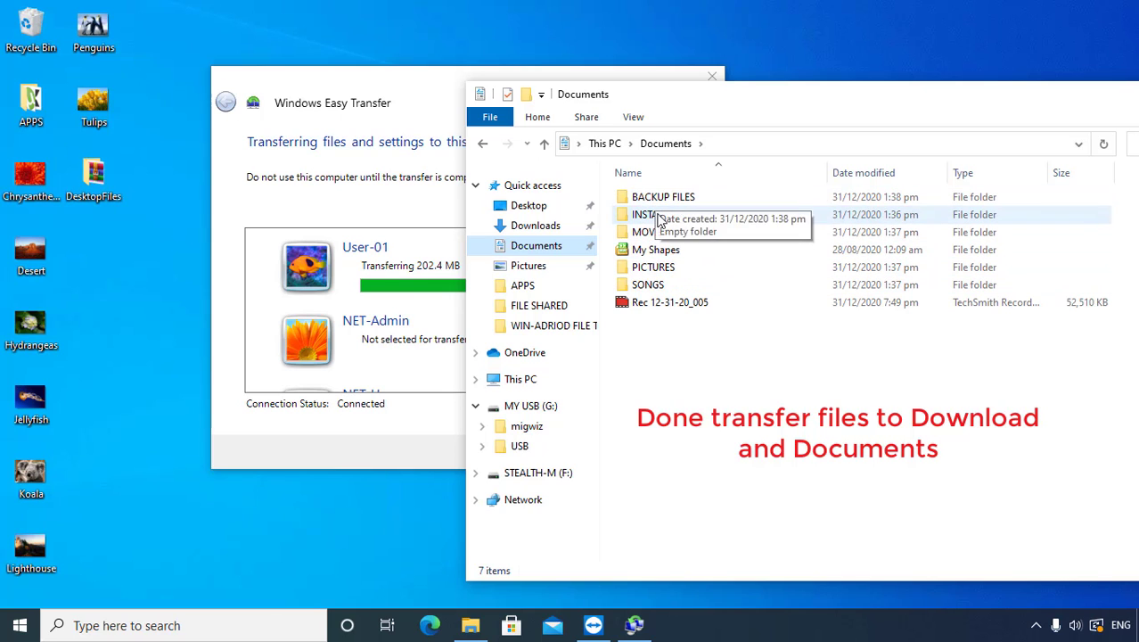
click(412, 85)
click(833, 396)
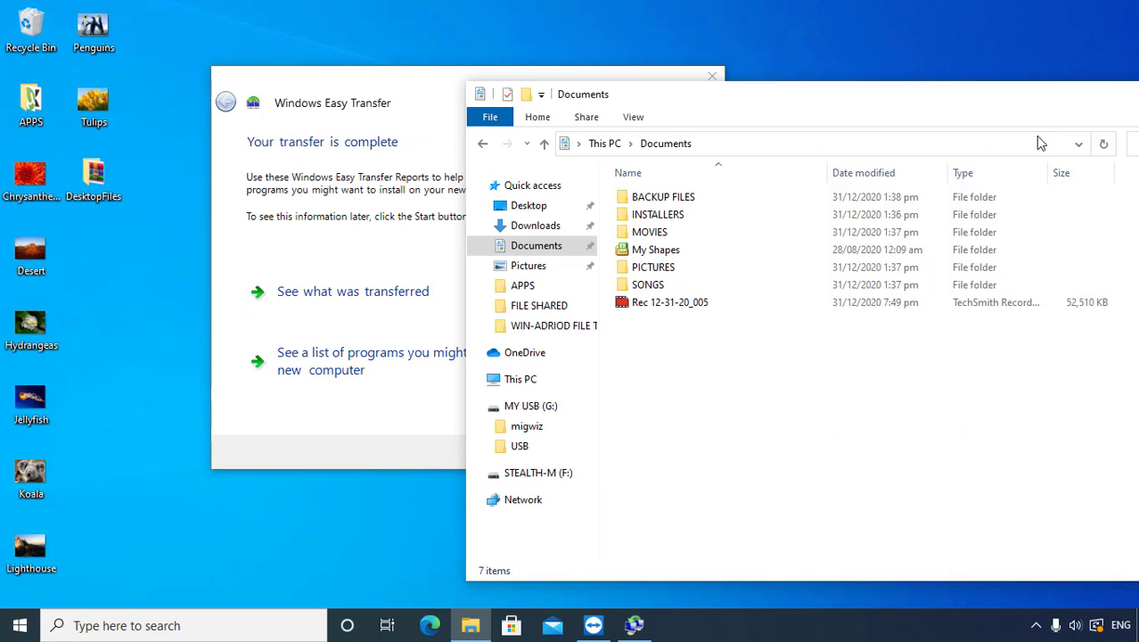
drag(1054, 96, 896, 98)
click(1128, 97)
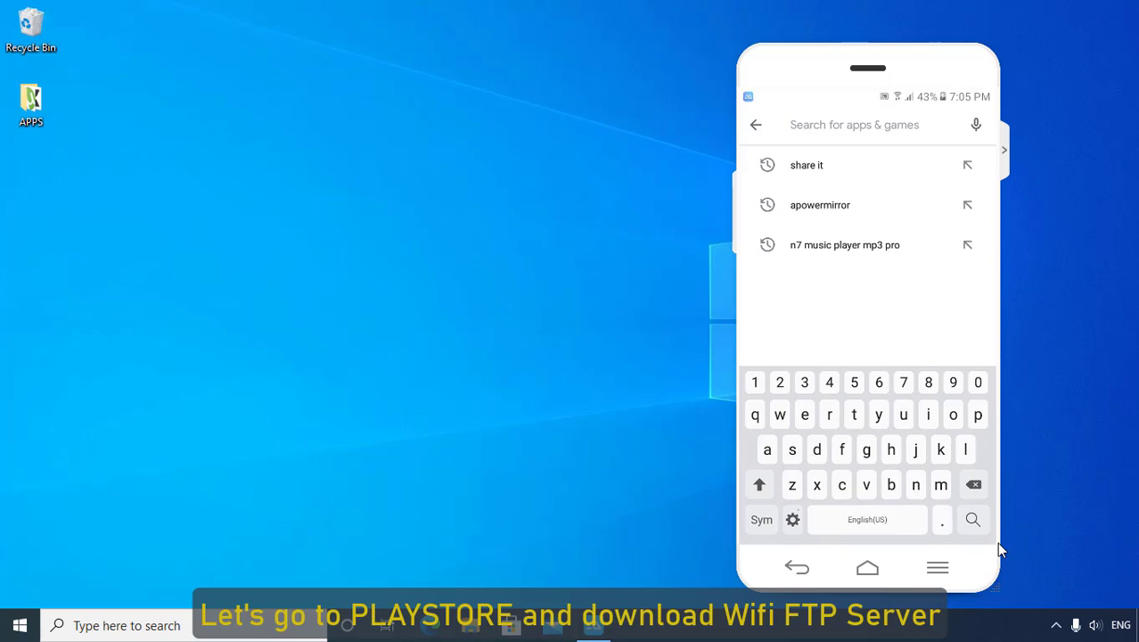
Step: Search the Play Store for 'wifi ftp'
text(w)
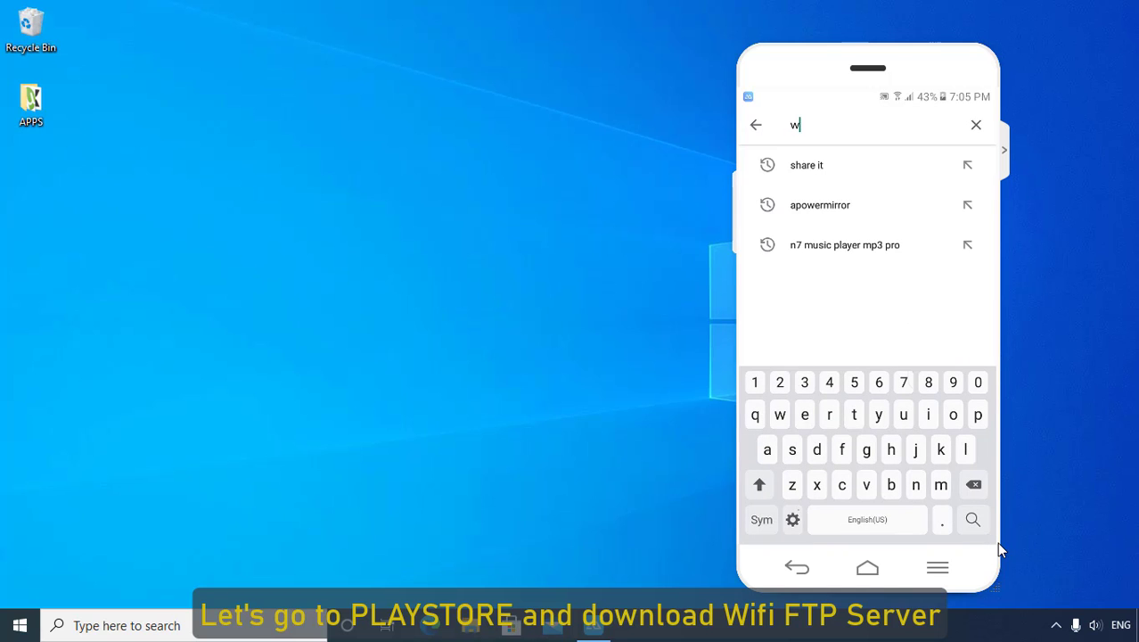
text(ifi ftpp)
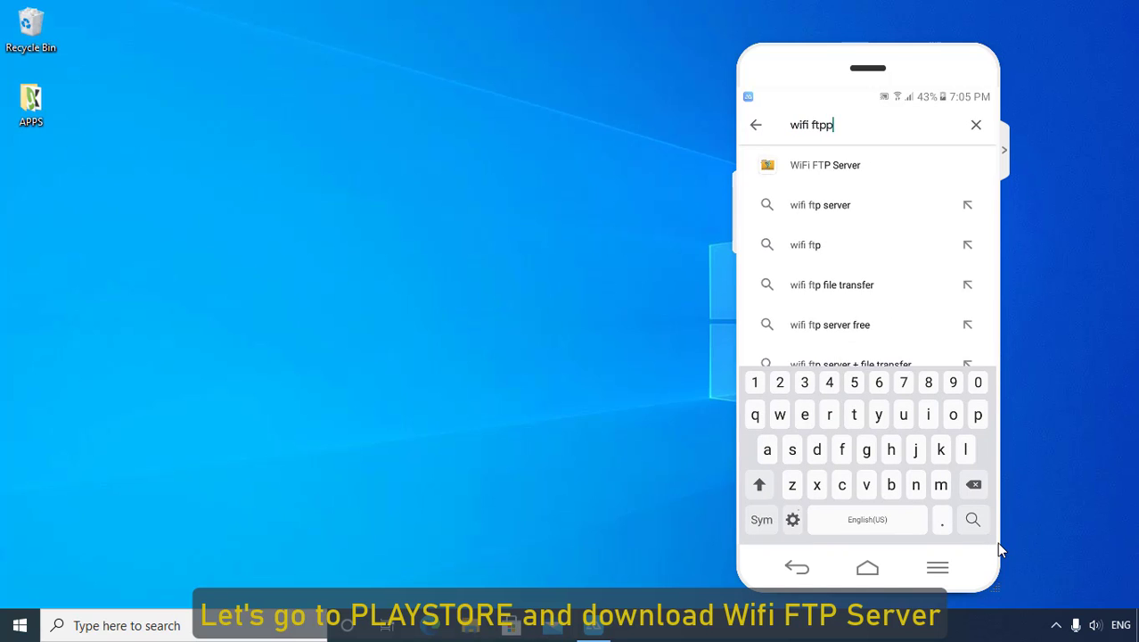
key(Return)
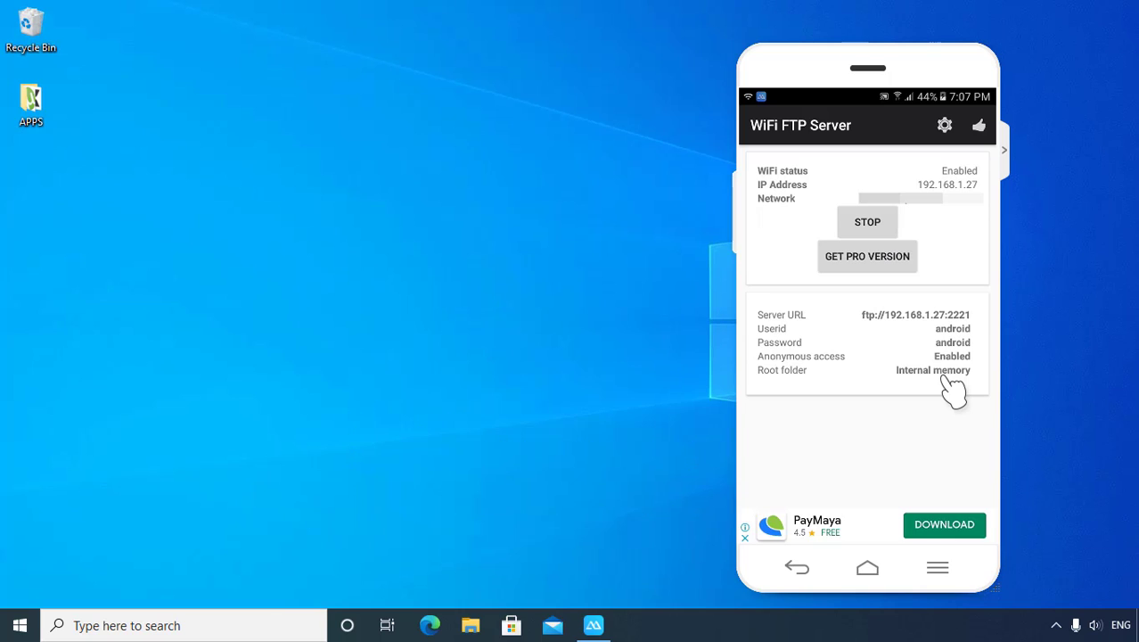
click(945, 127)
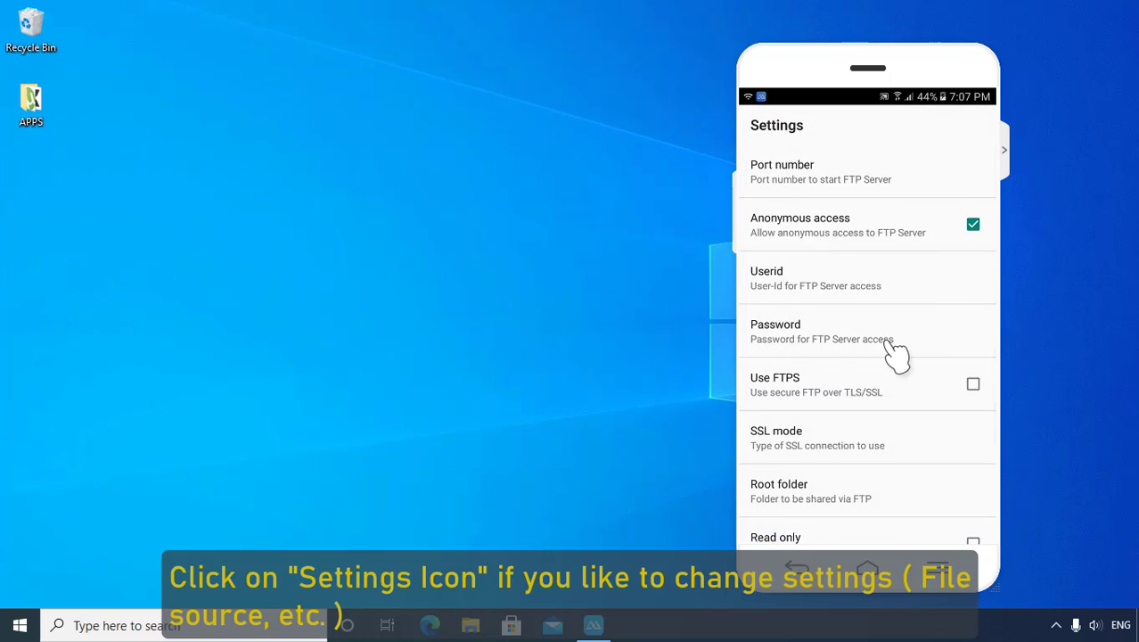
click(822, 504)
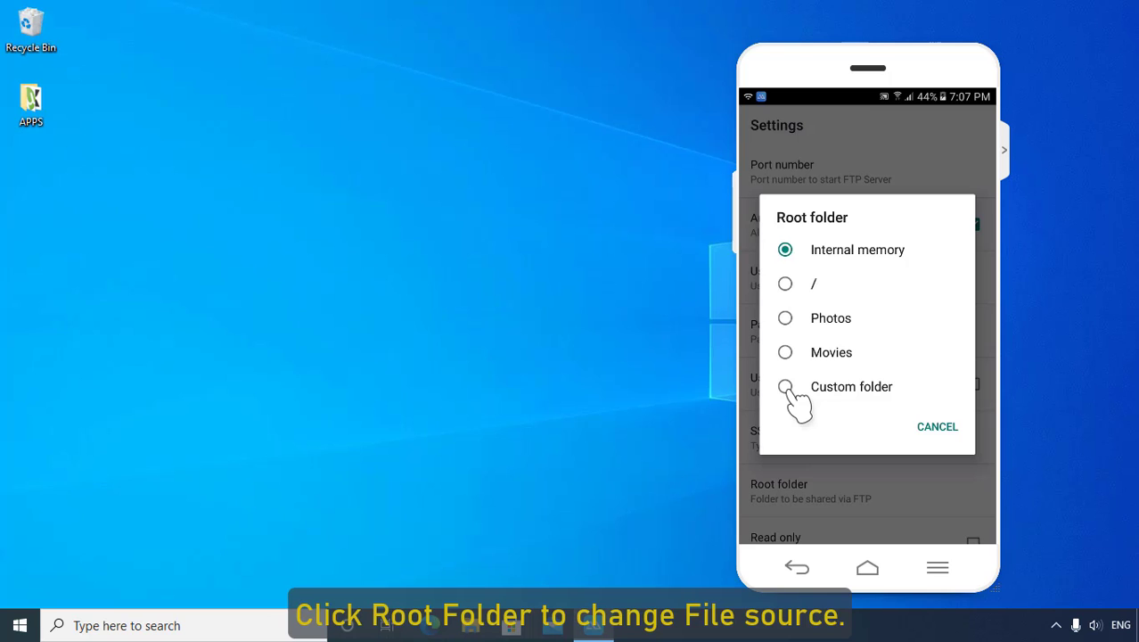
click(827, 394)
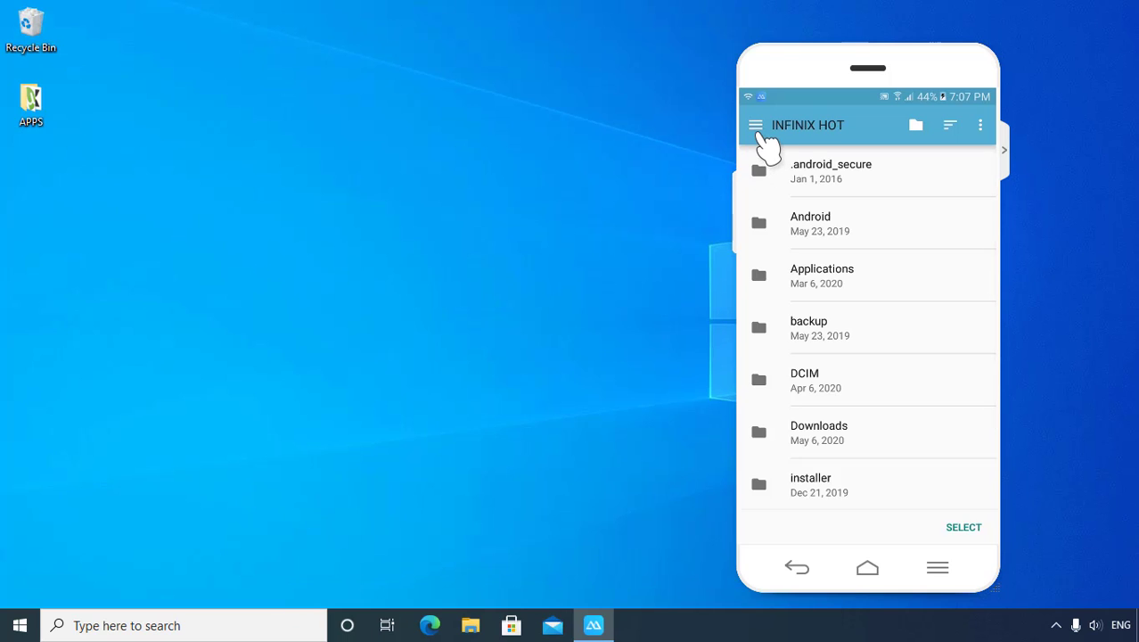
click(757, 127)
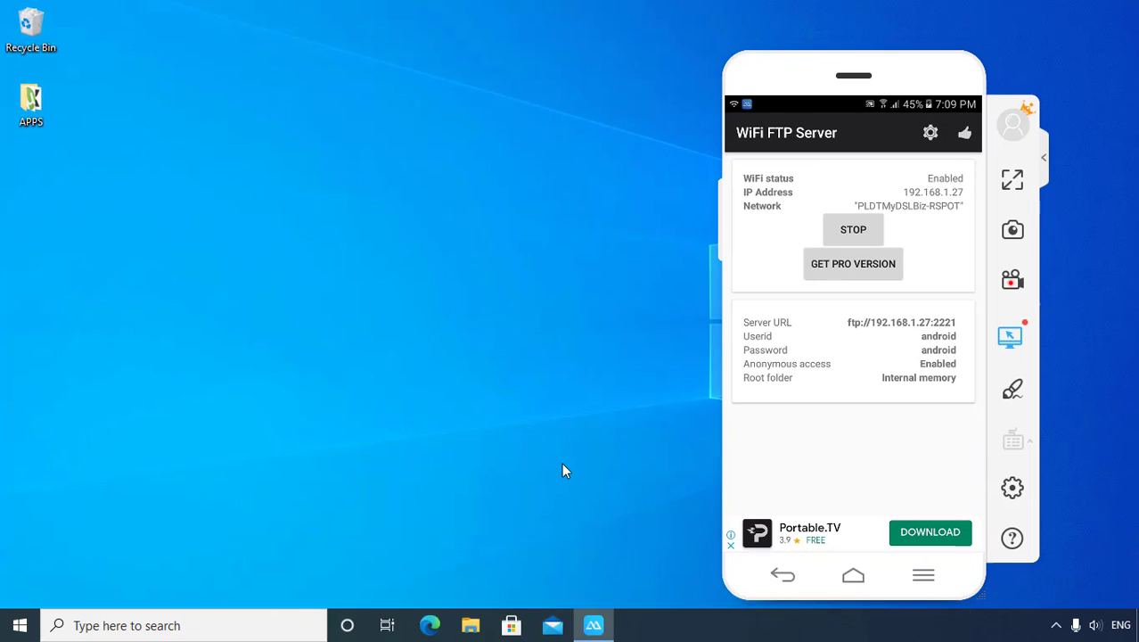
Step: Search Google for 'winscp' in Edge and open the official WinSCP 5.17.9 download page
click(431, 624)
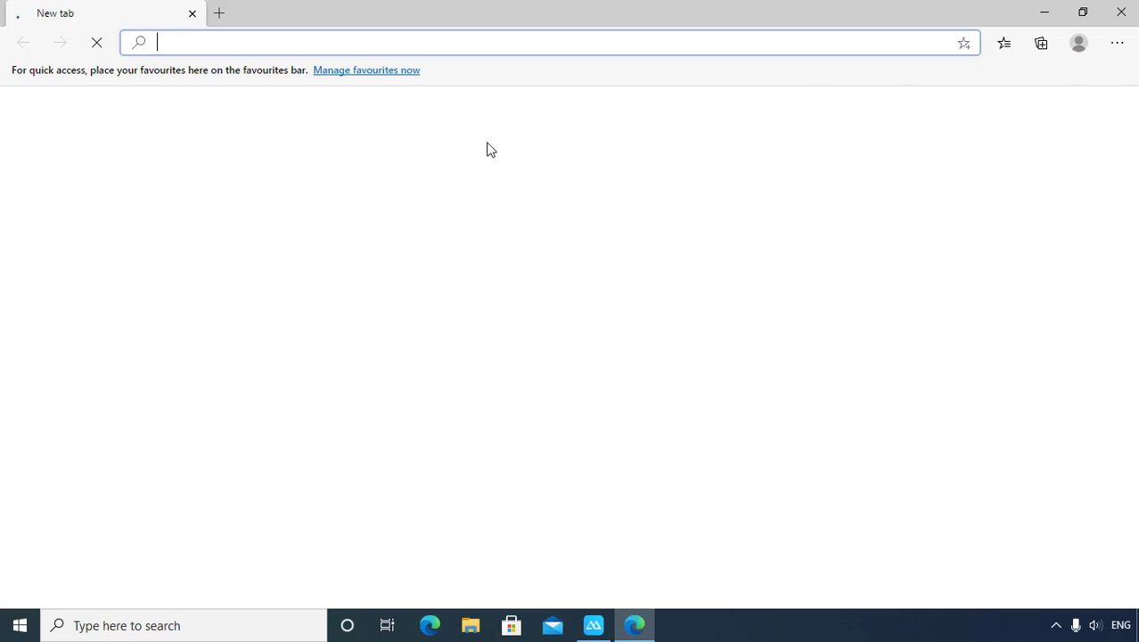
text(g)
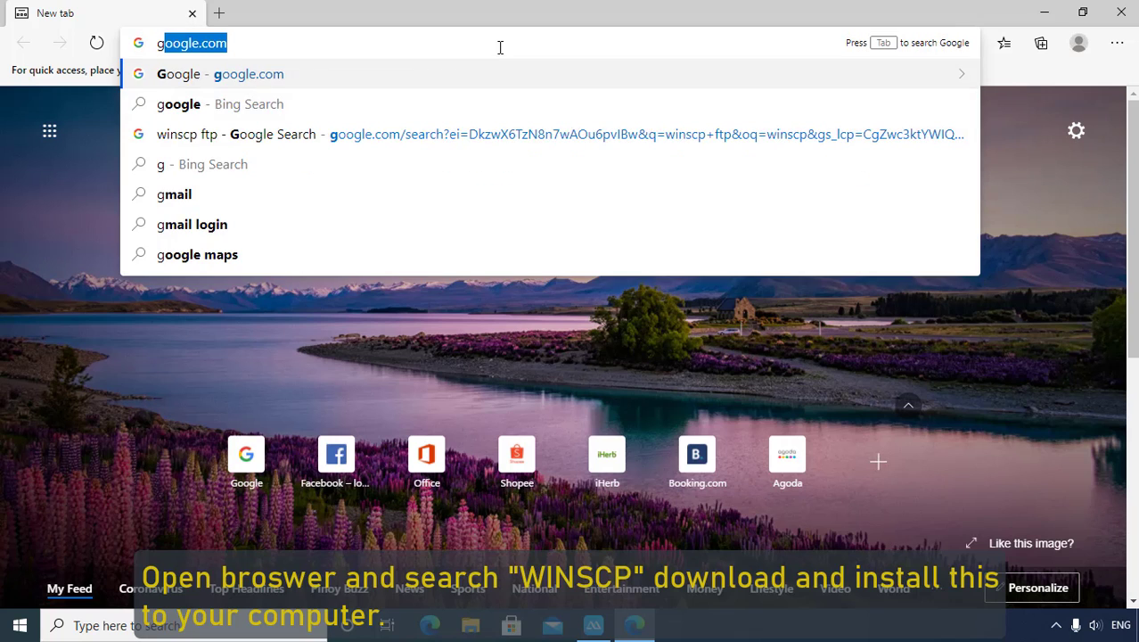
key(Return)
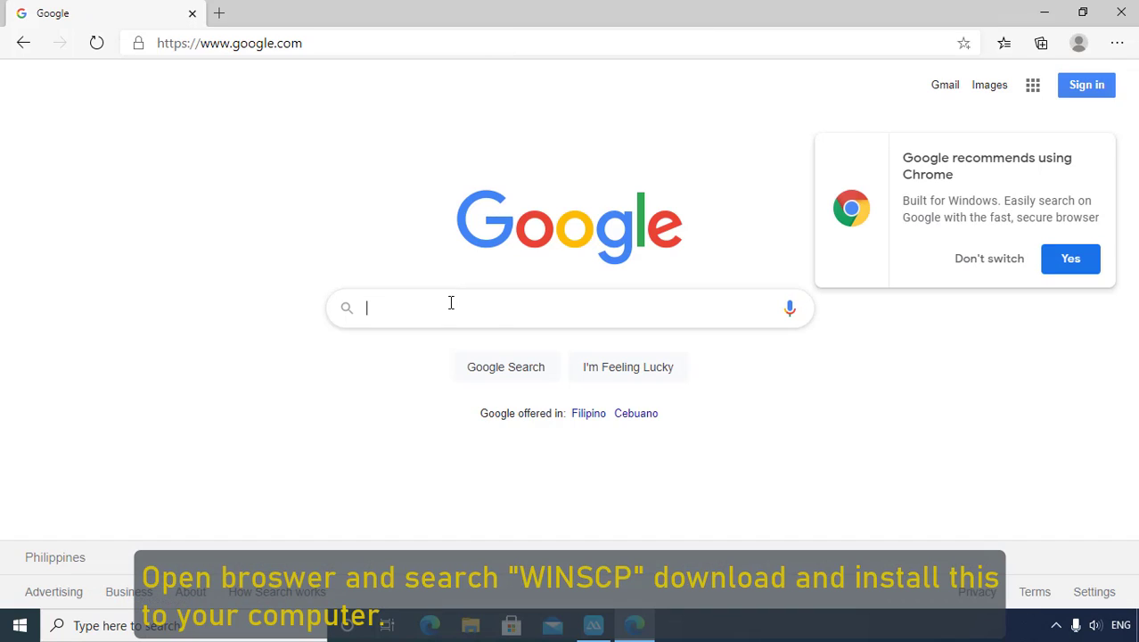
click(450, 312)
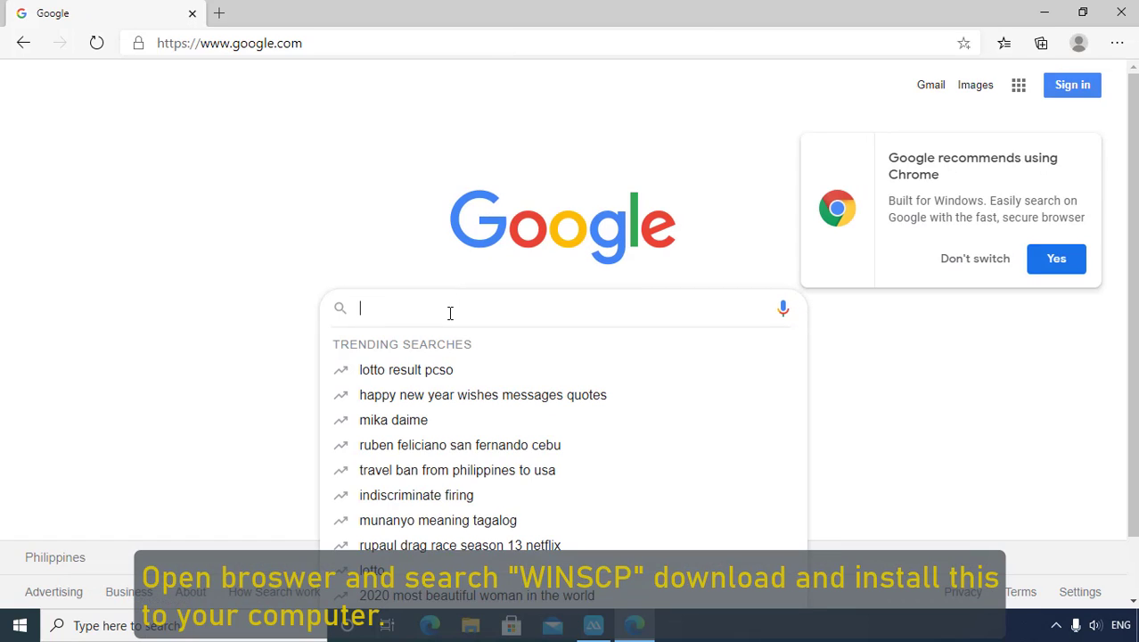
text(wins)
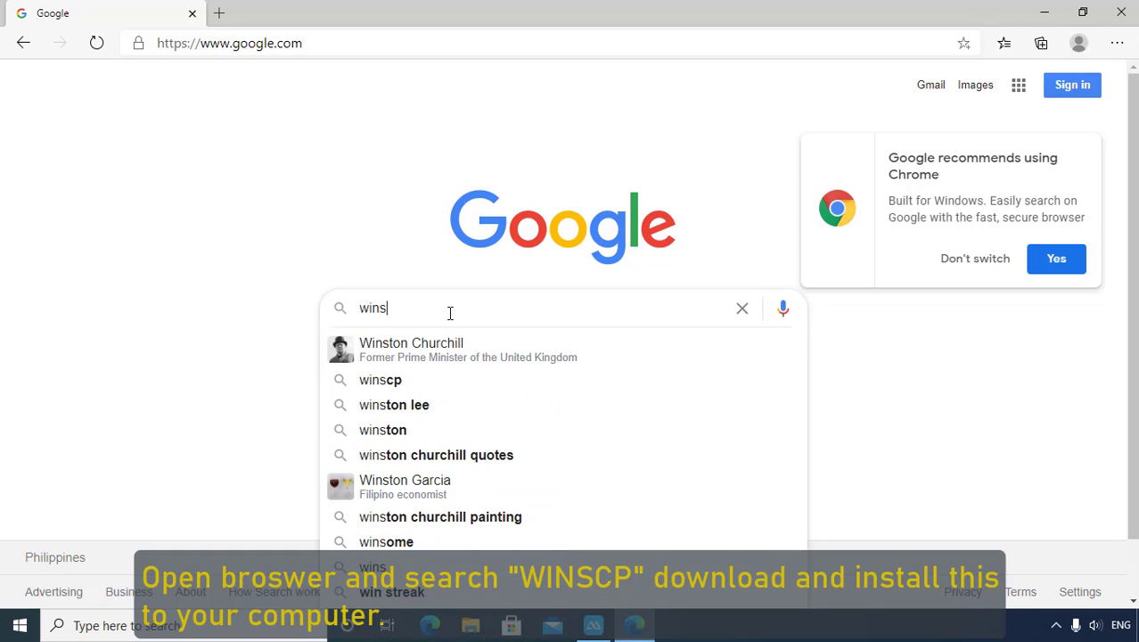
text(cp)
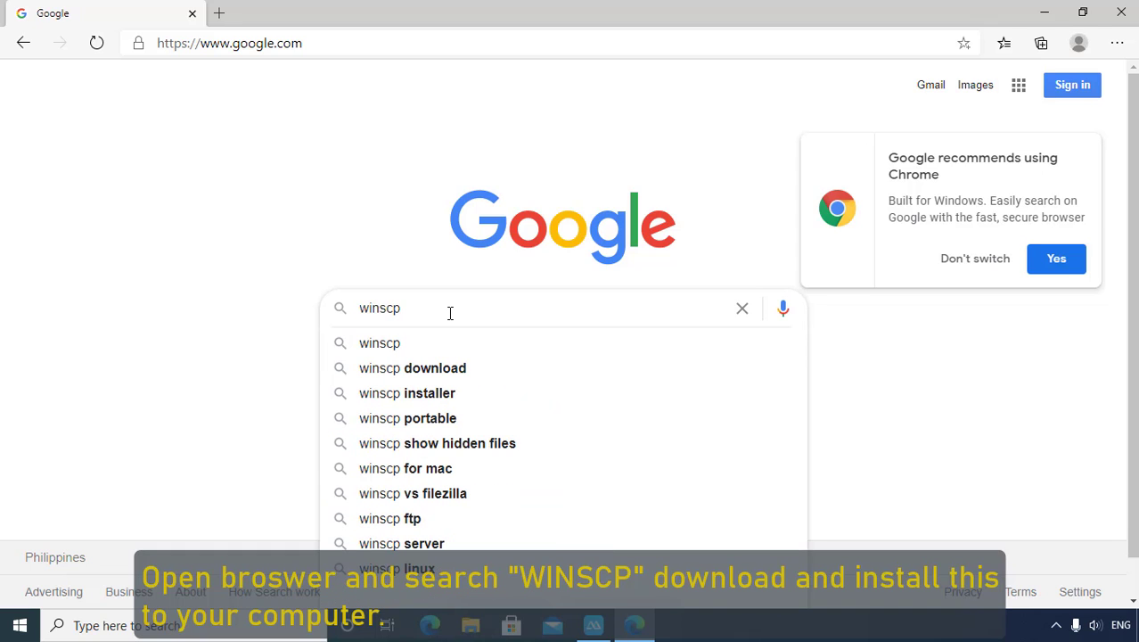
click(389, 347)
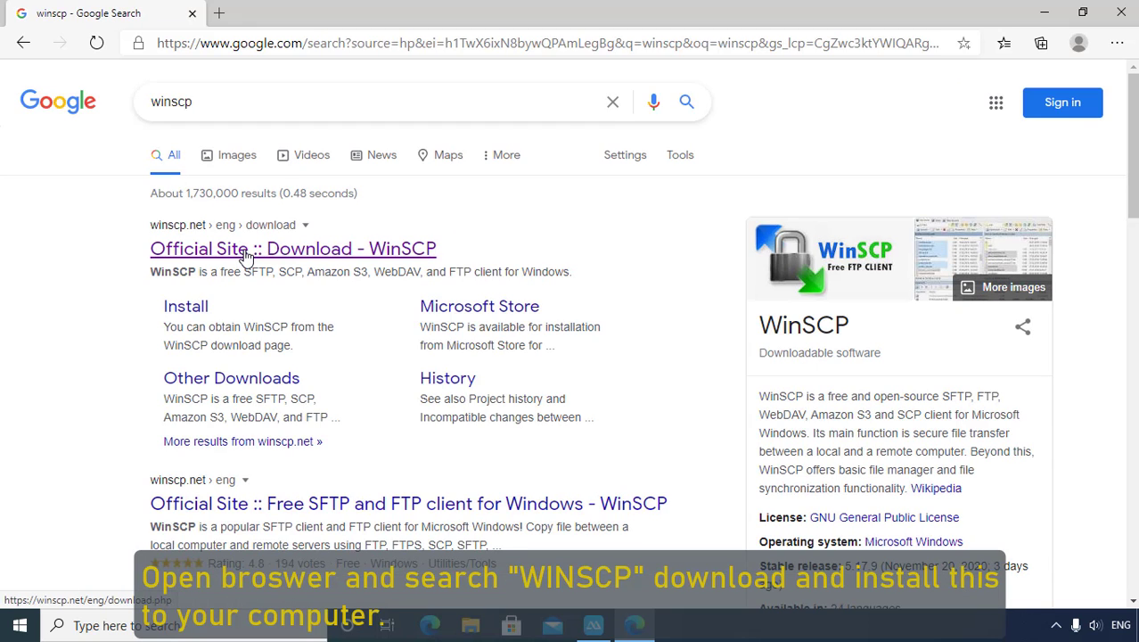
click(248, 251)
scroll(484, 293, down, 3)
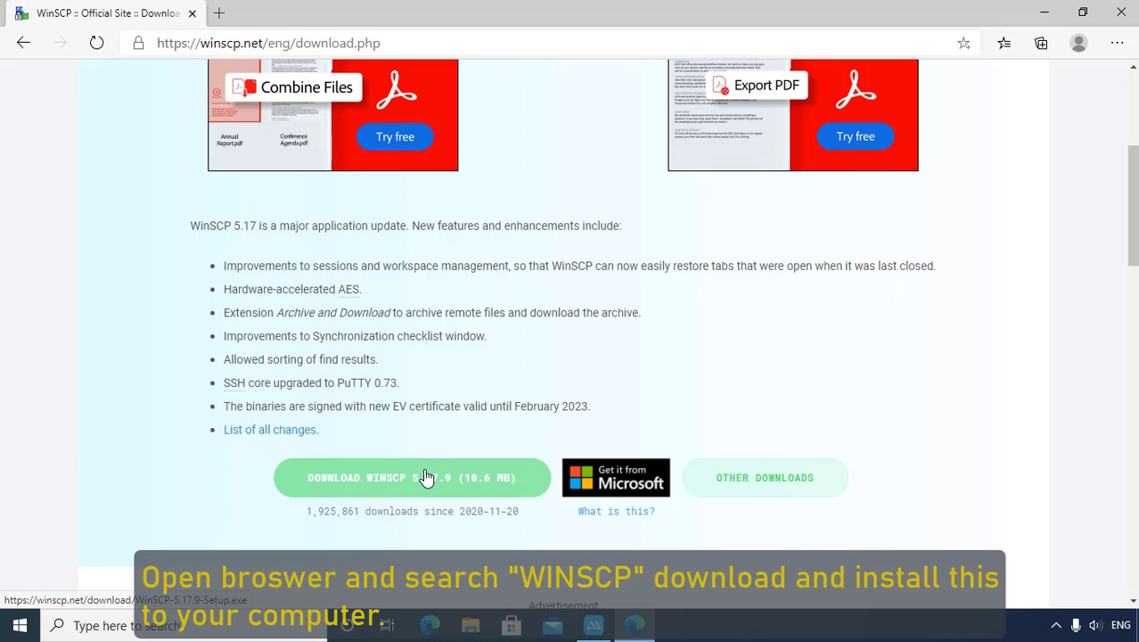
Step: Download WinSCP-5.17.9-Setup.exe and run the installer from Edge's download bar
click(415, 490)
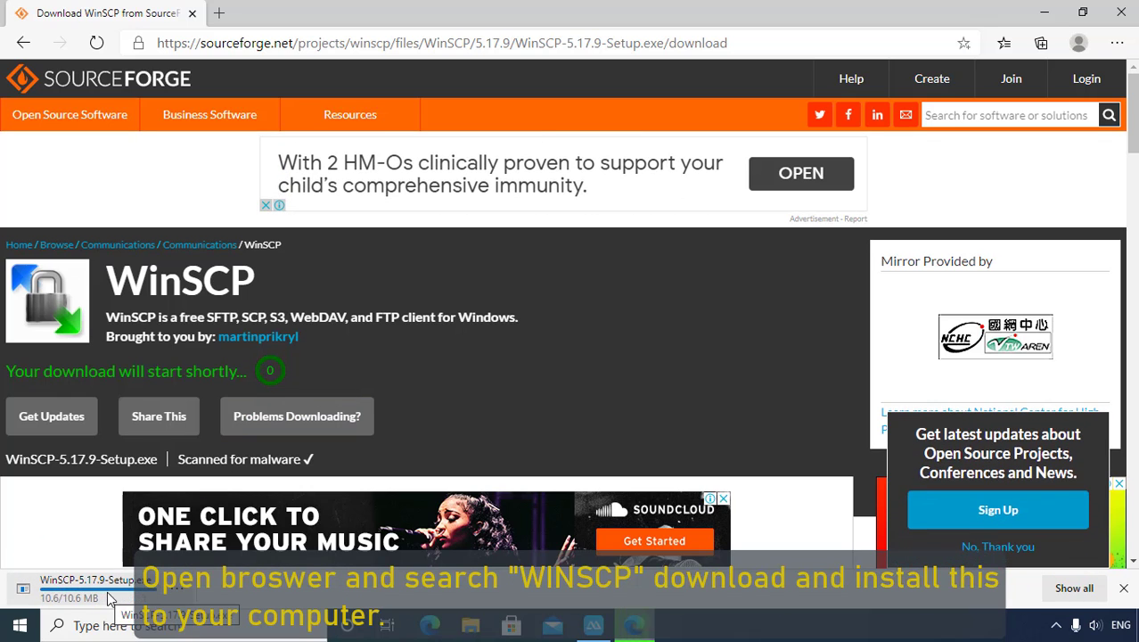
right_click(179, 595)
click(222, 382)
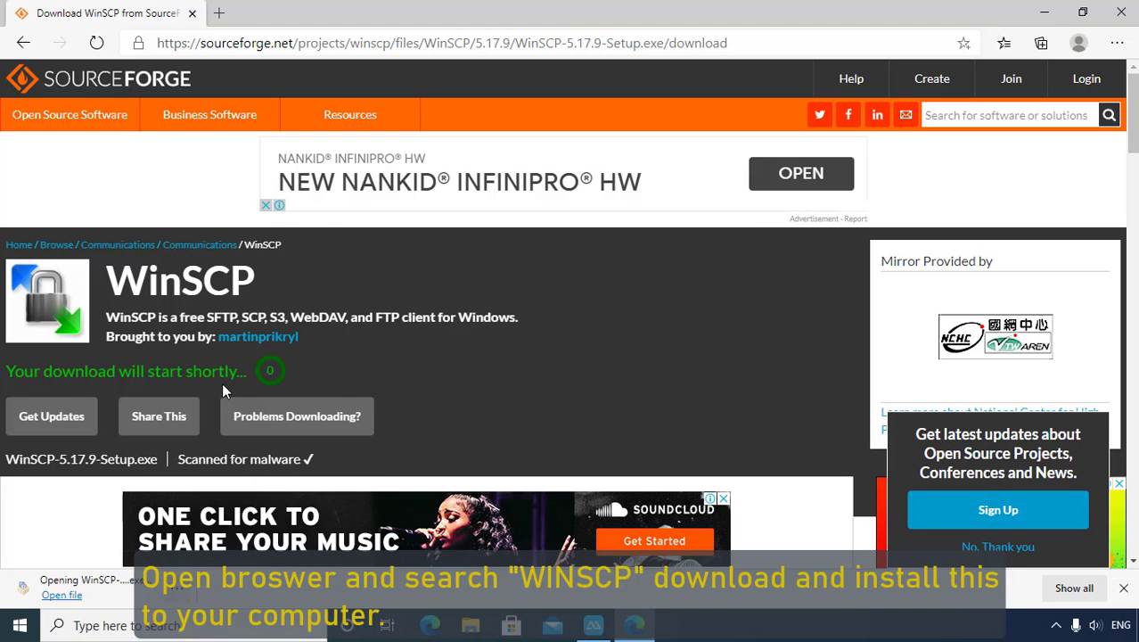
click(621, 329)
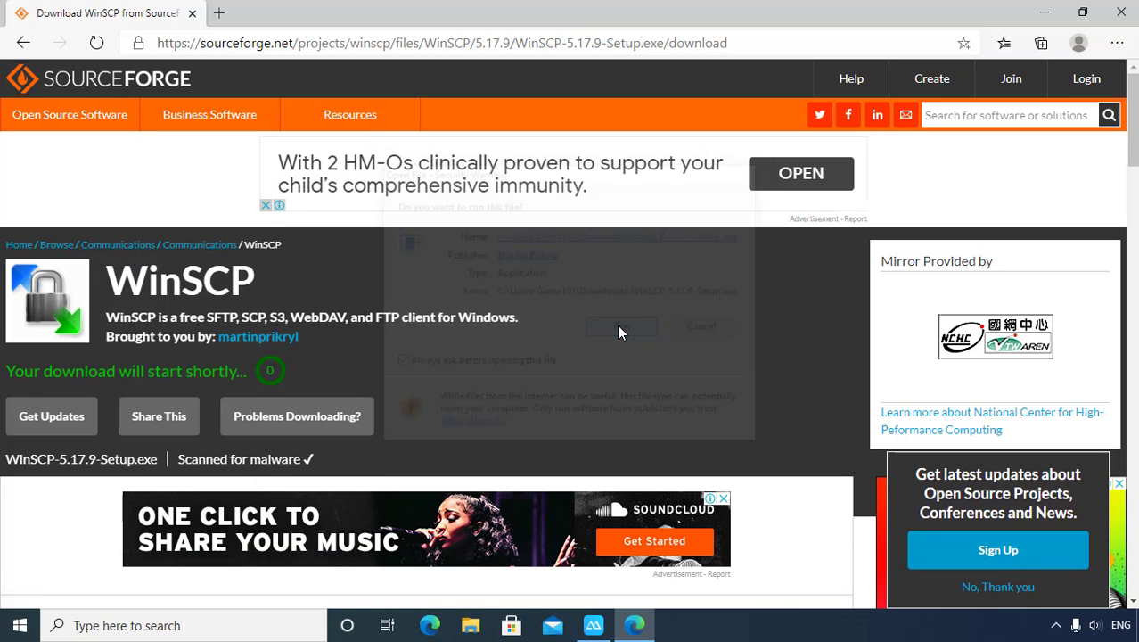
Step: Close Edge and install WinSCP 5.17.9 with typical setup and Commander interface, without launching it
click(1121, 13)
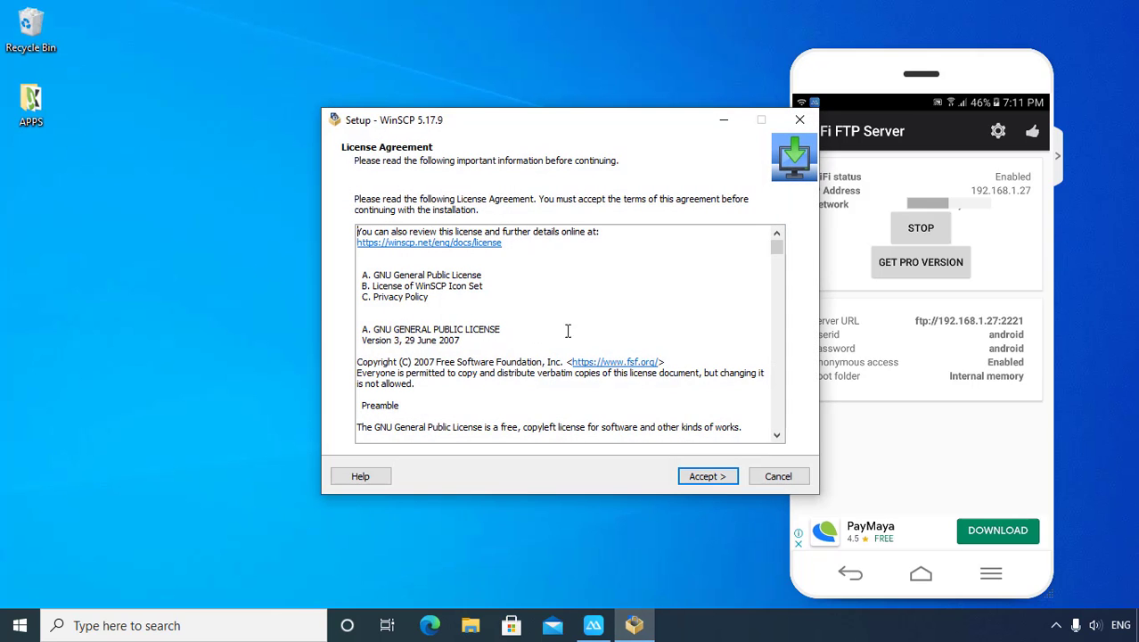
click(707, 477)
click(706, 477)
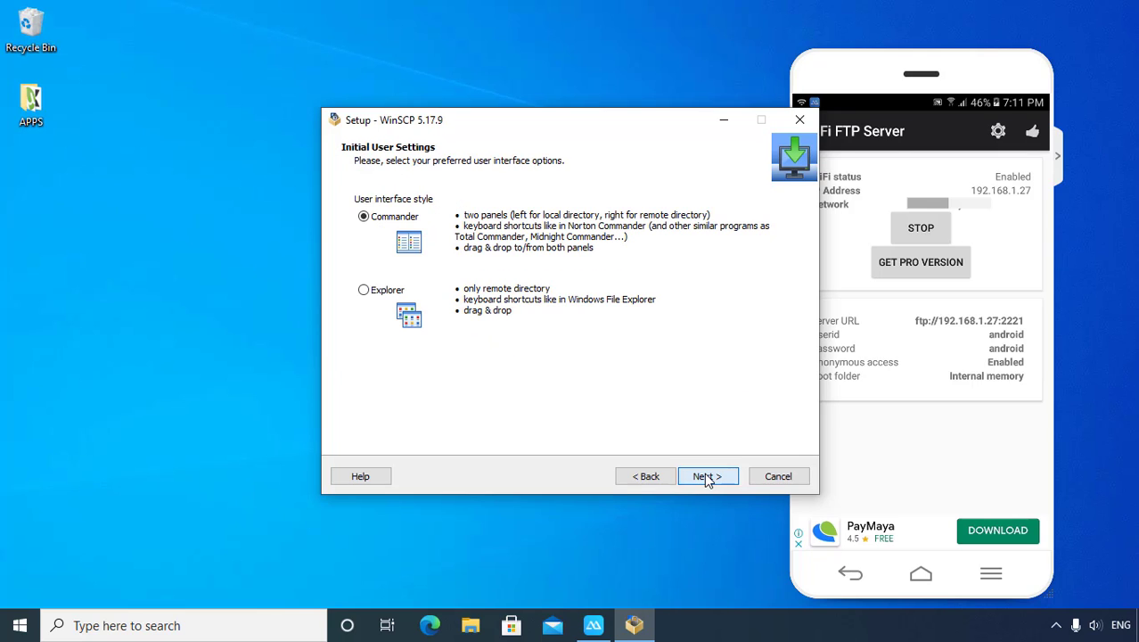
click(706, 477)
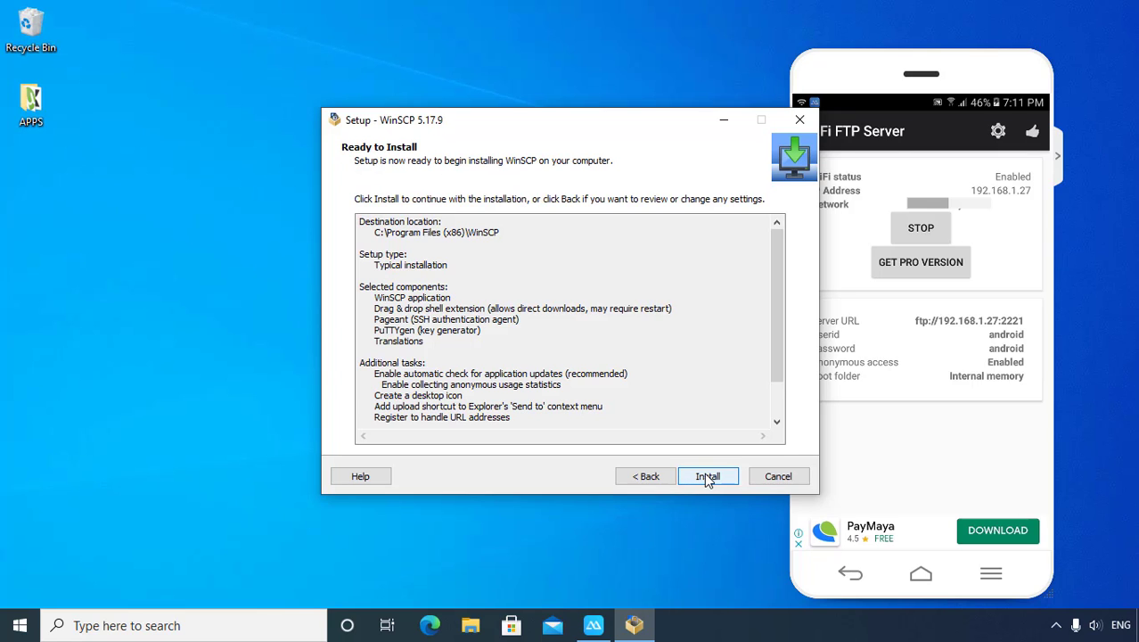
click(705, 474)
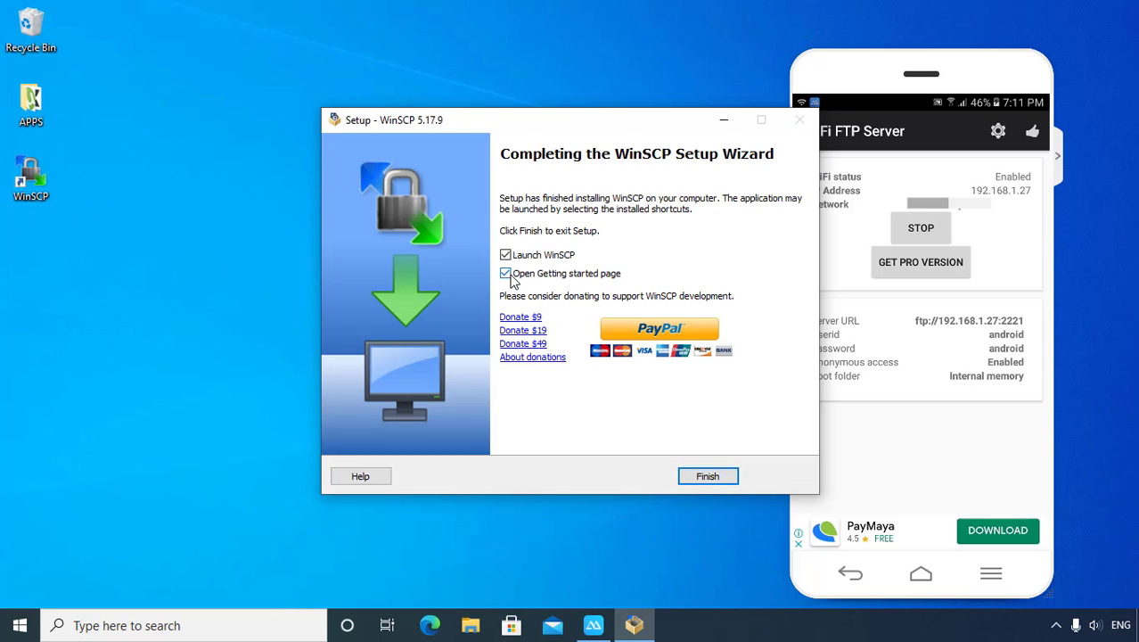
click(505, 255)
click(708, 478)
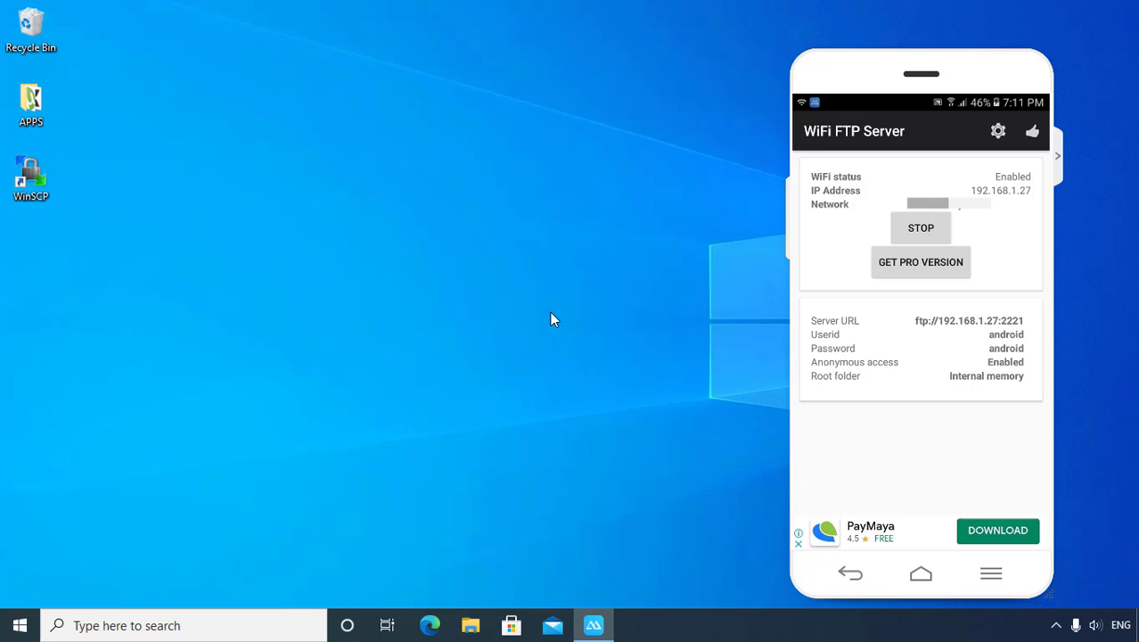
Step: Launch WinSCP from its desktop shortcut and place the Login dialog beside the phone's FTP server details
drag(866, 118, 887, 100)
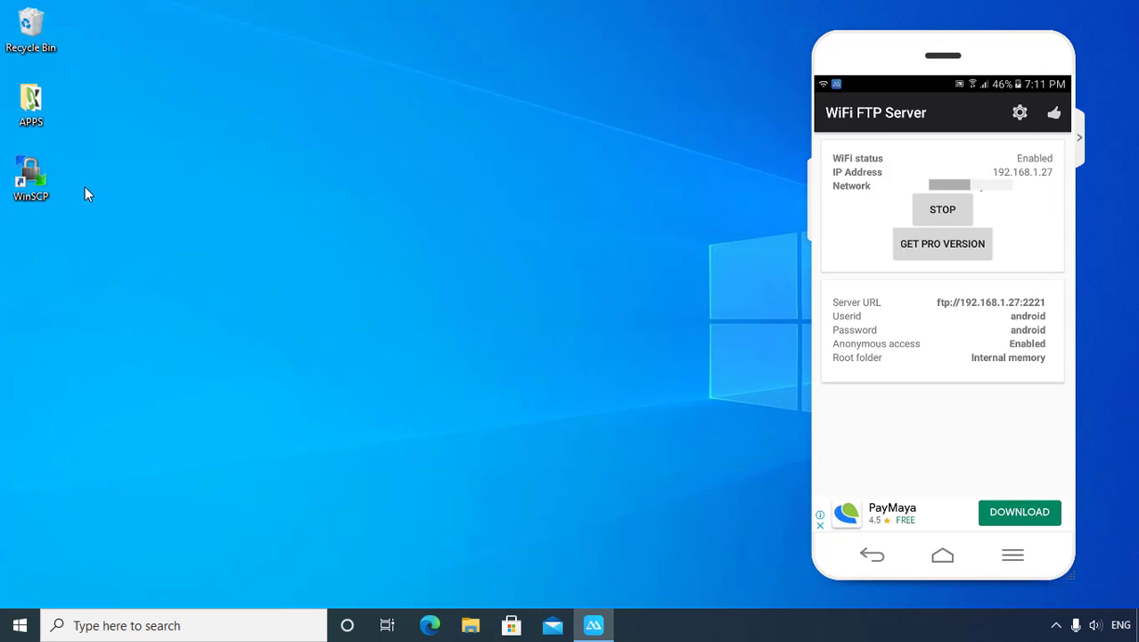
drag(868, 59, 869, 63)
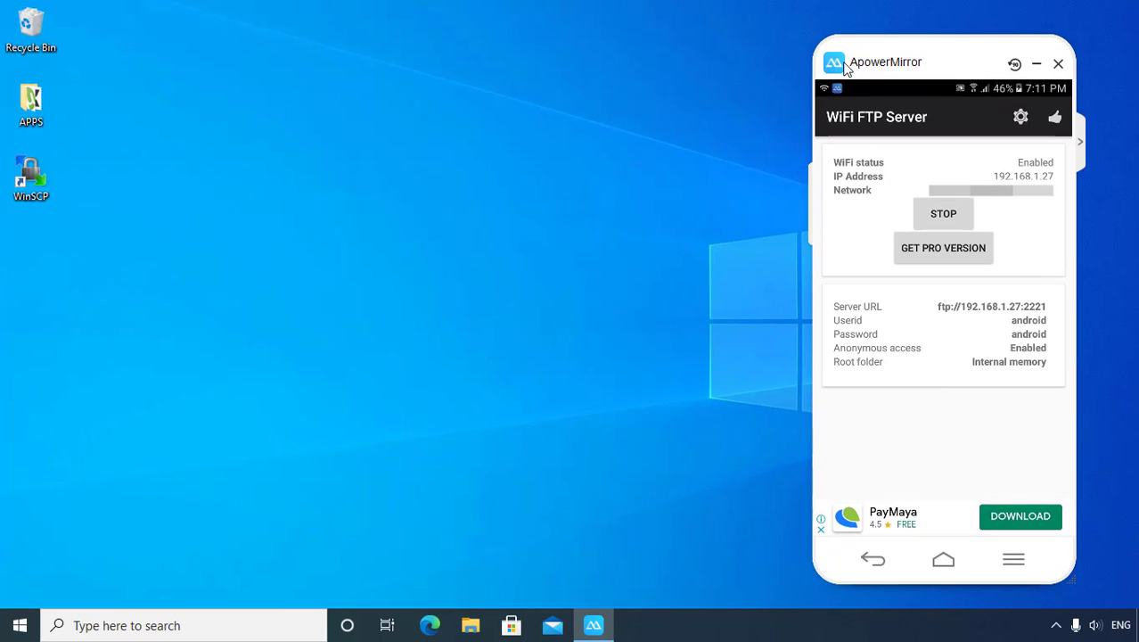
double_click(38, 176)
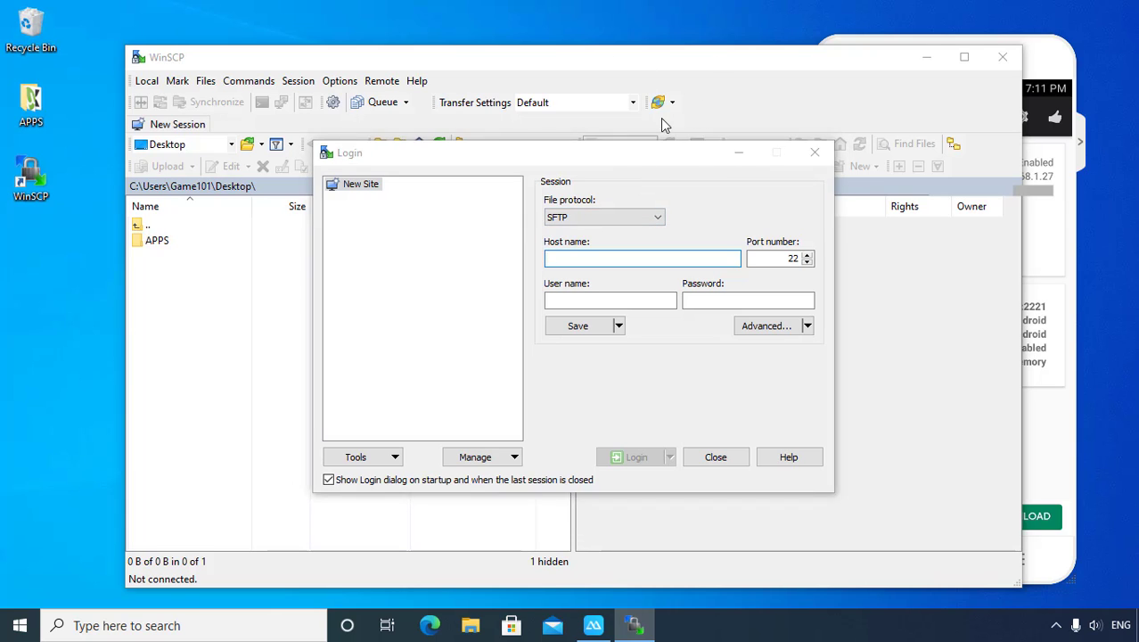
click(1061, 452)
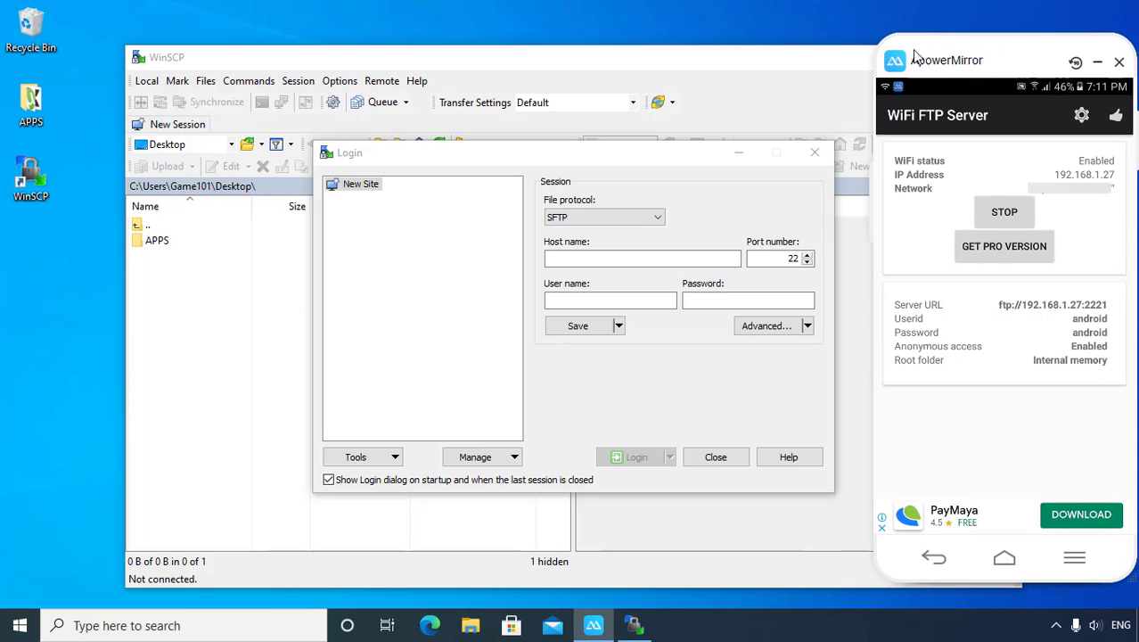
drag(695, 155, 547, 152)
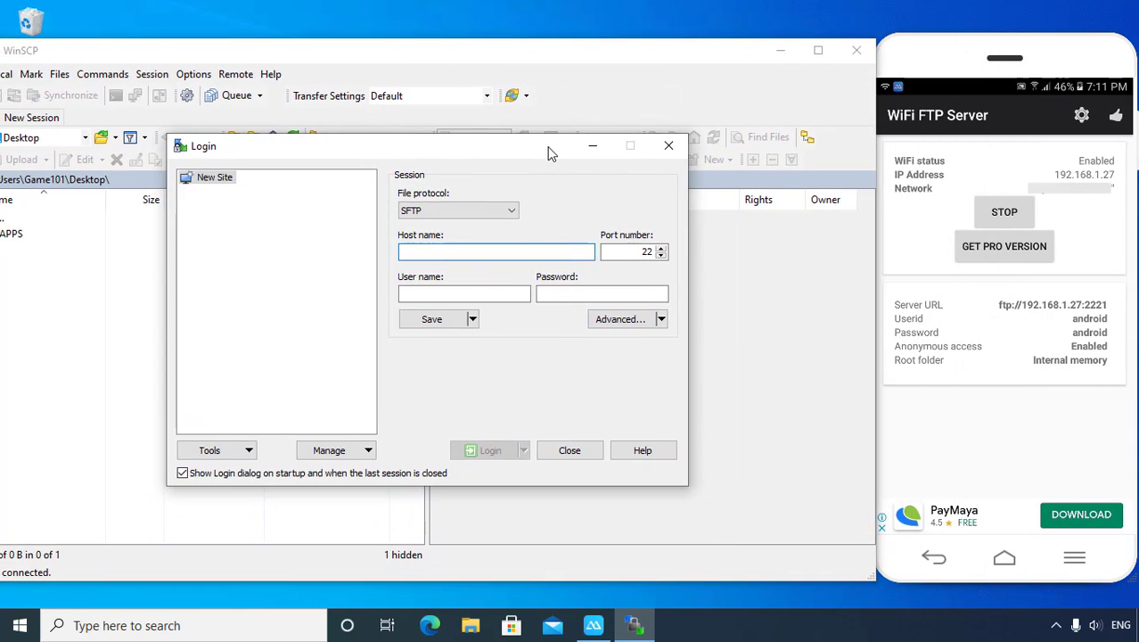
click(496, 214)
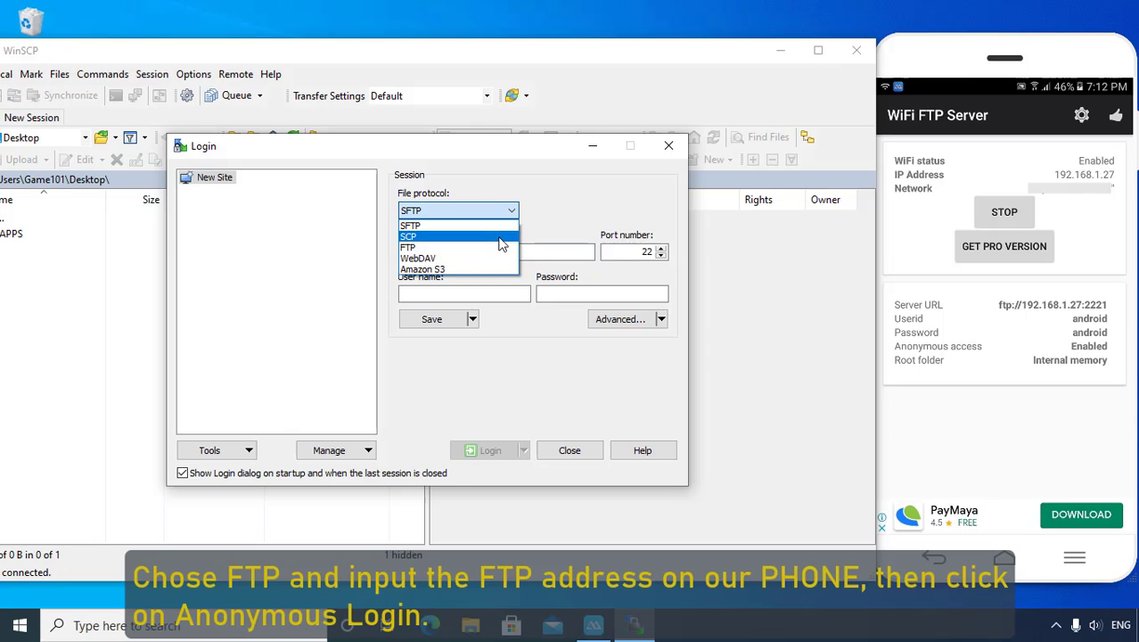
Step: Log in anonymously over FTP to host 192.168.1.27 on port 2221
click(588, 55)
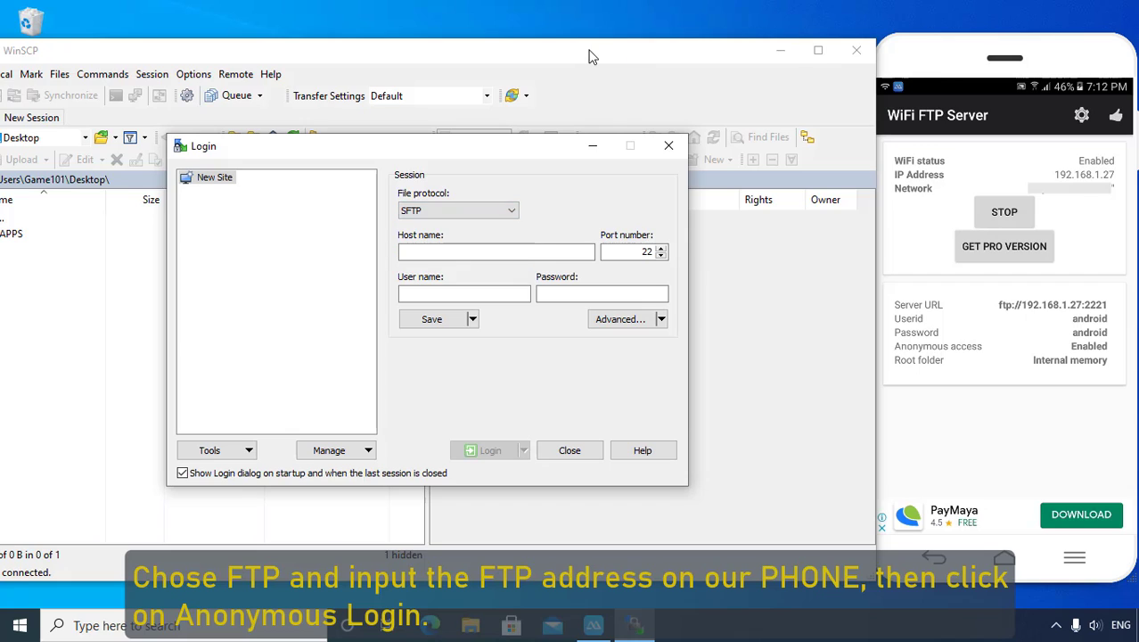
click(514, 218)
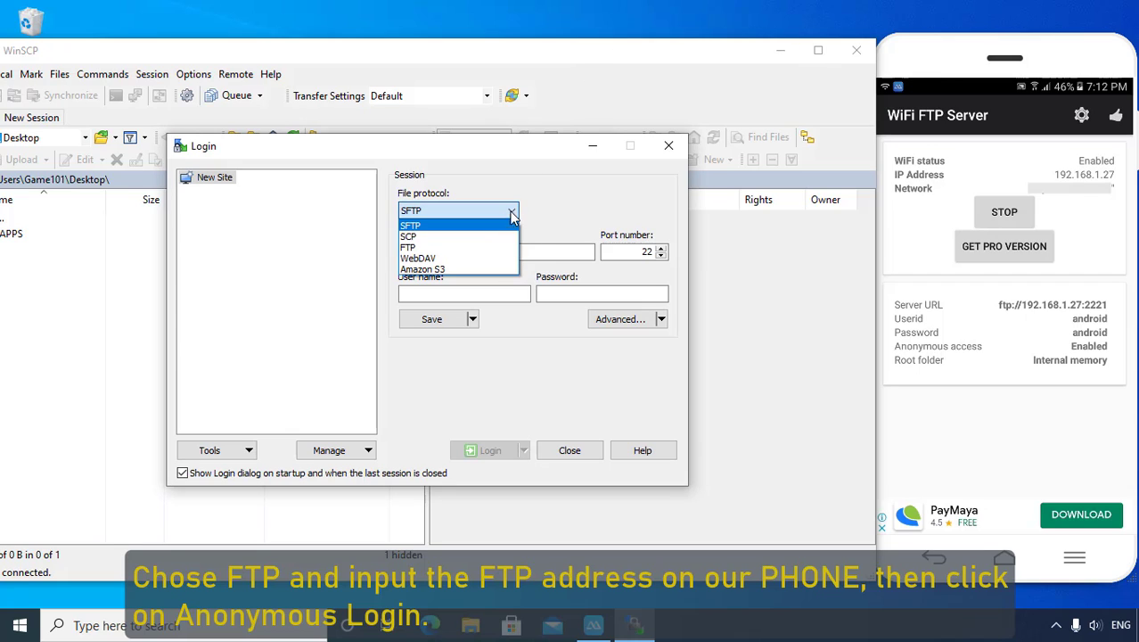
click(482, 249)
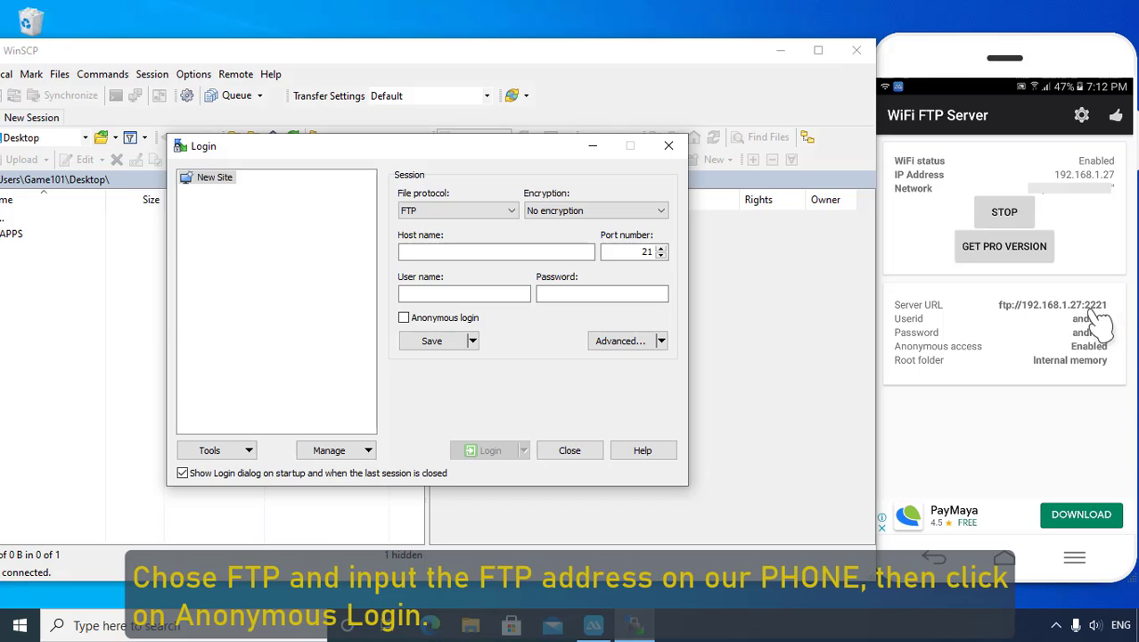
click(510, 253)
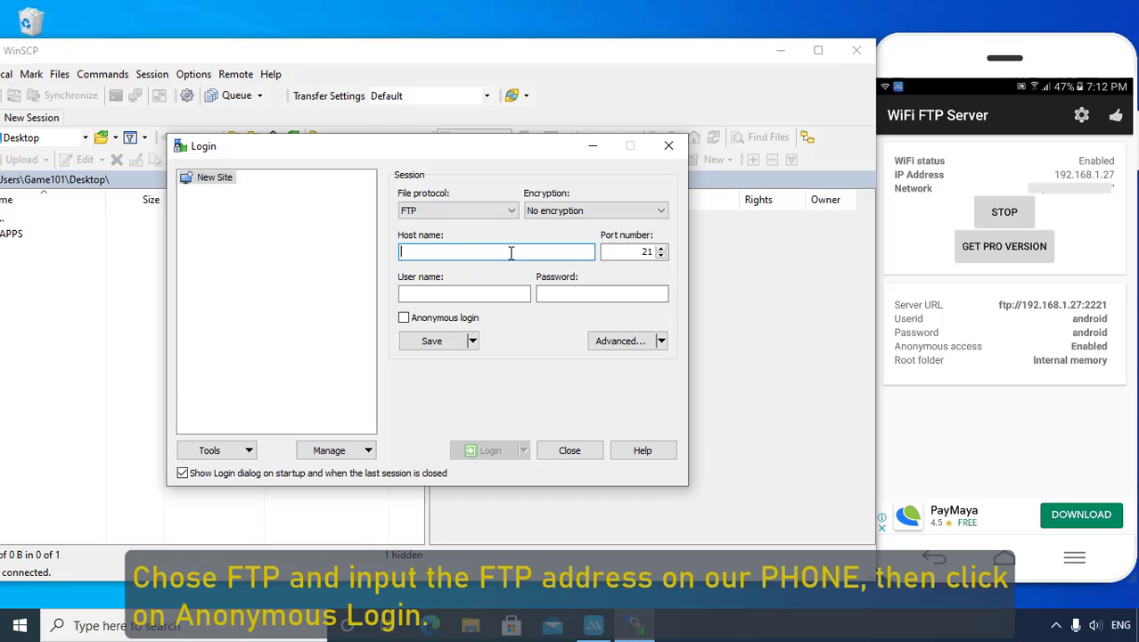
text(192.168.1.27)
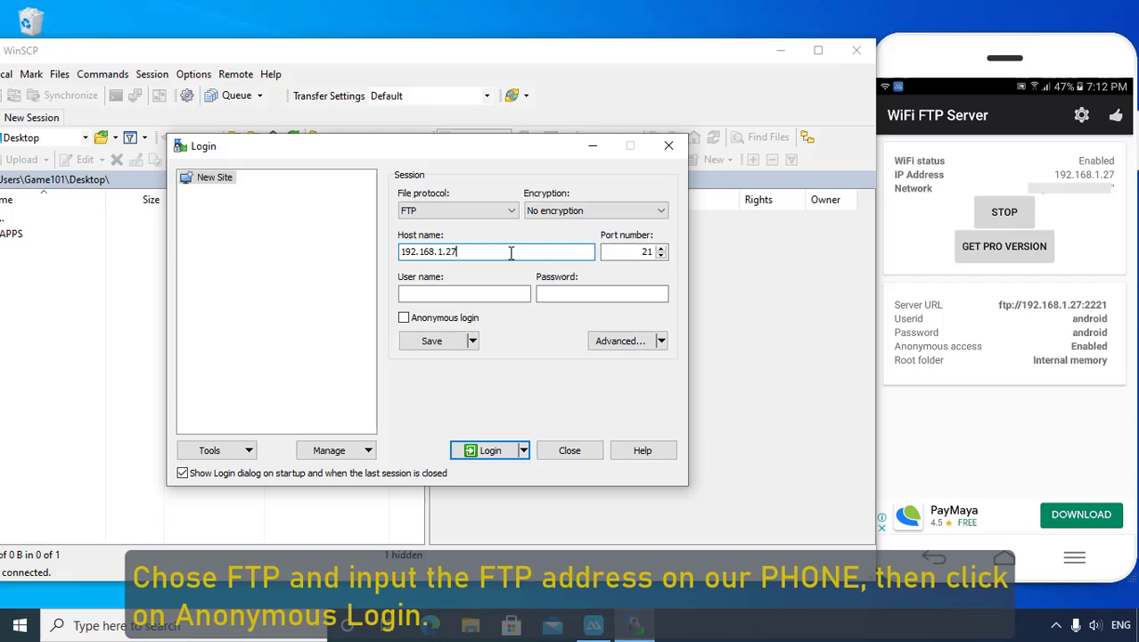
click(642, 251)
text(22)
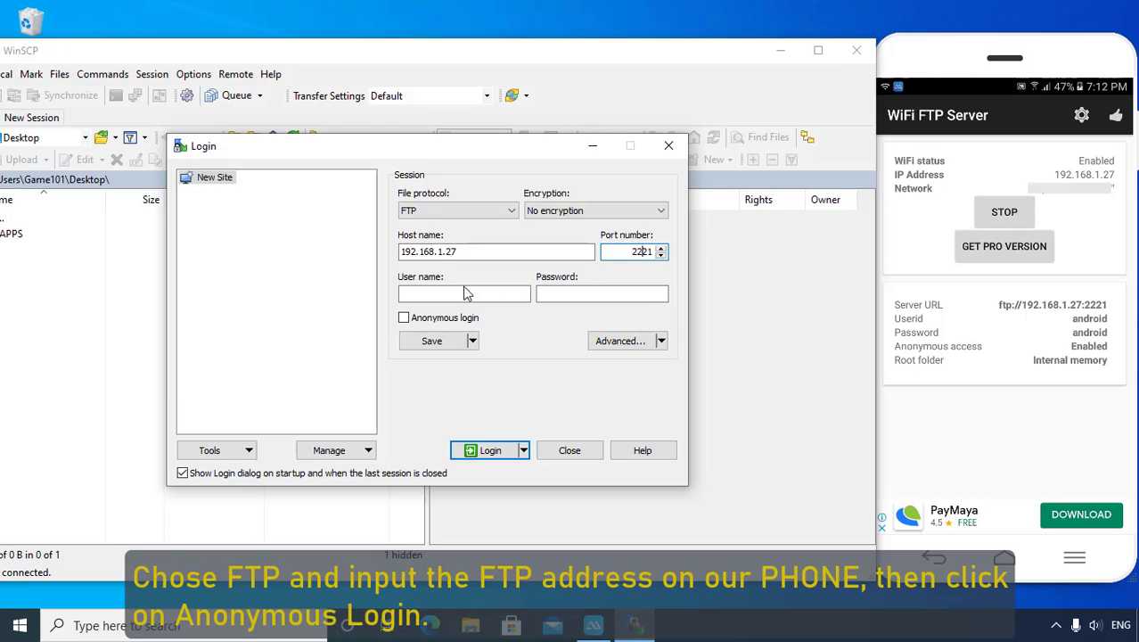
click(404, 319)
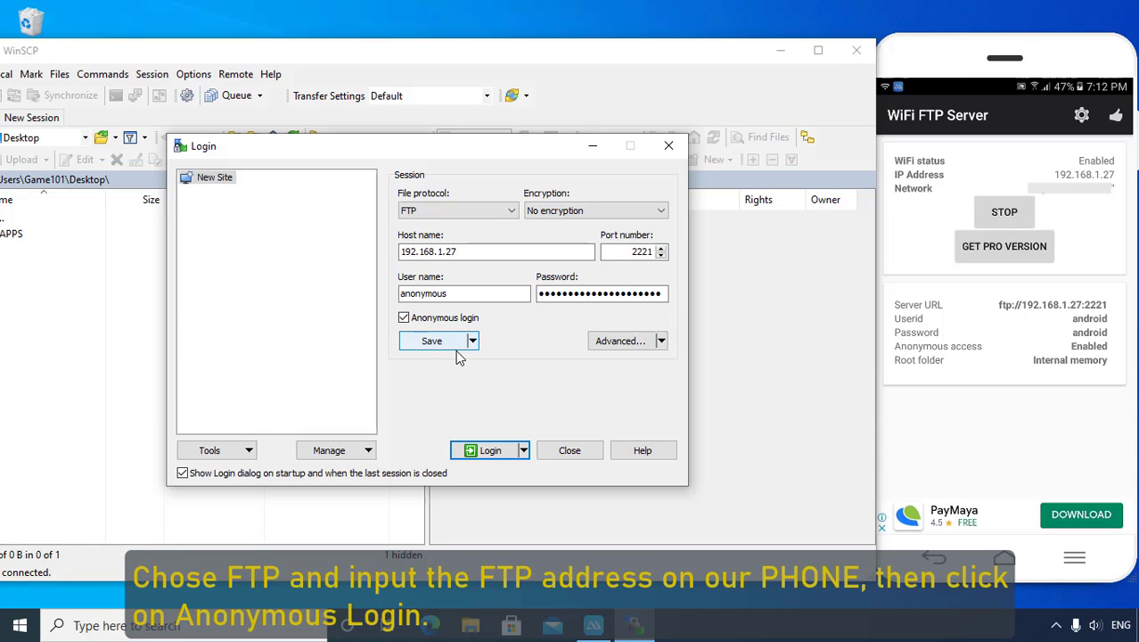
click(492, 450)
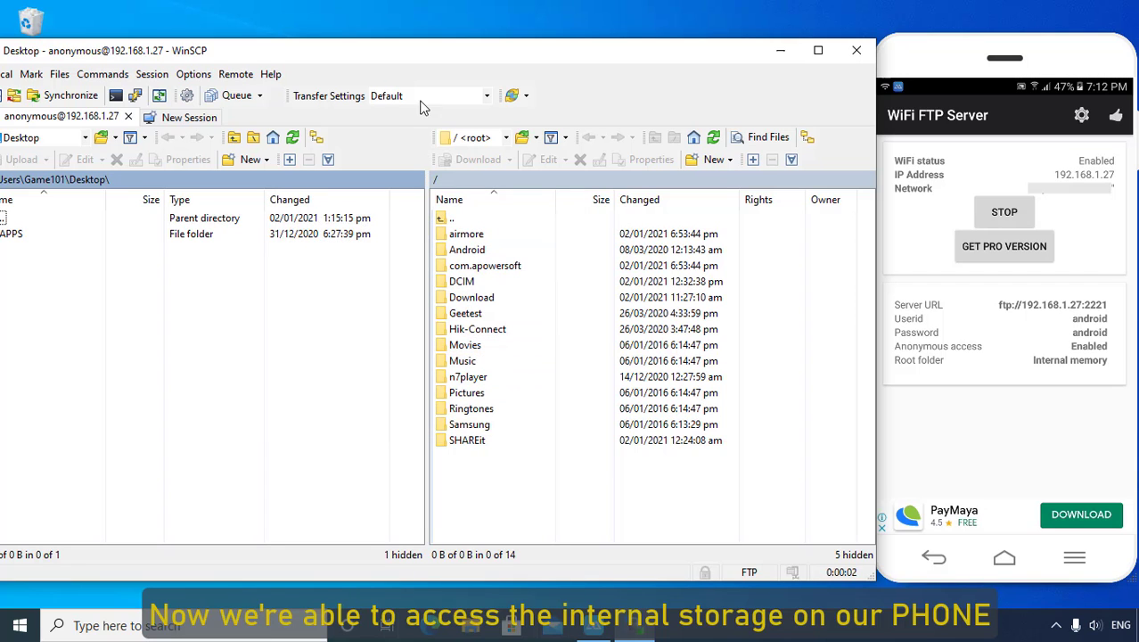
Step: Browse the phone to /DCIM/Camera/ showing 20210102_123238.jpg beside the local Desktop panel
drag(398, 57, 471, 54)
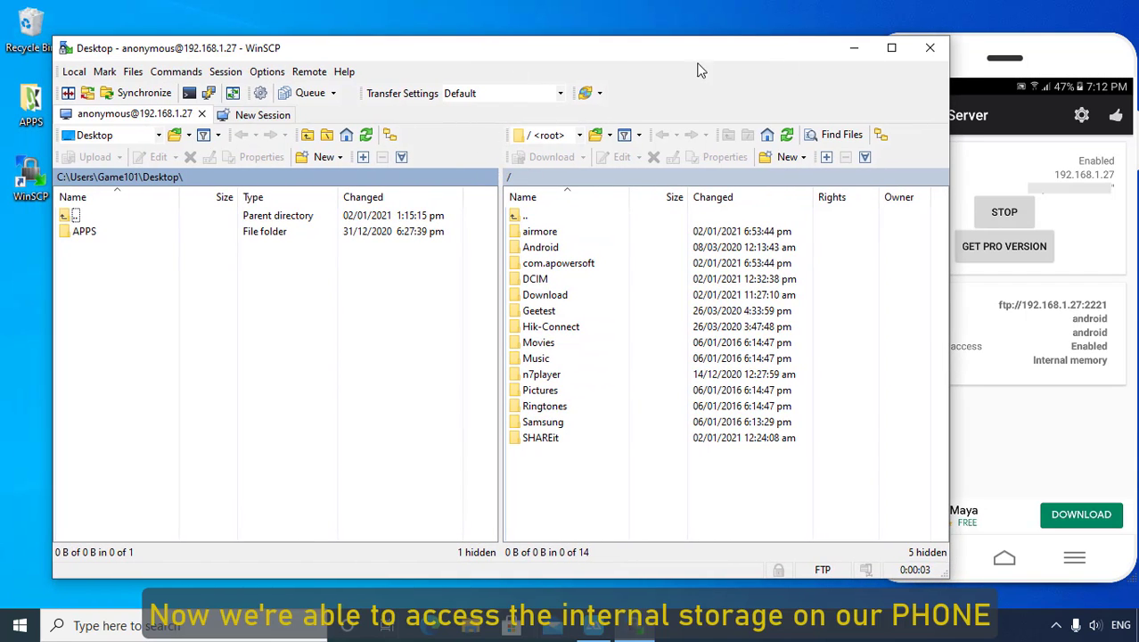
click(1030, 59)
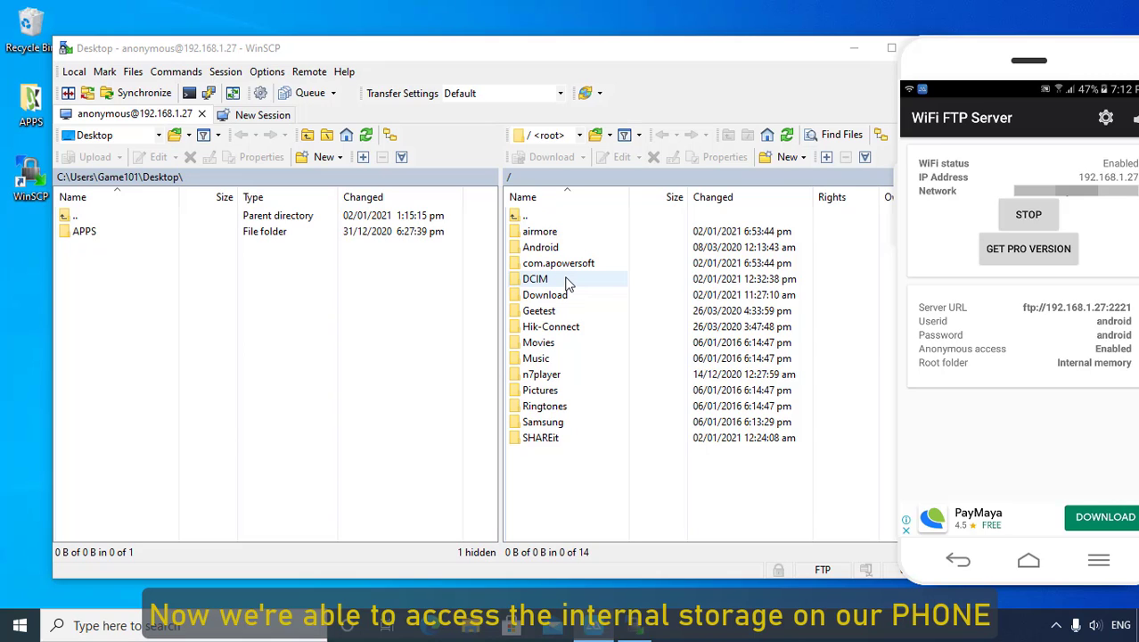
double_click(567, 281)
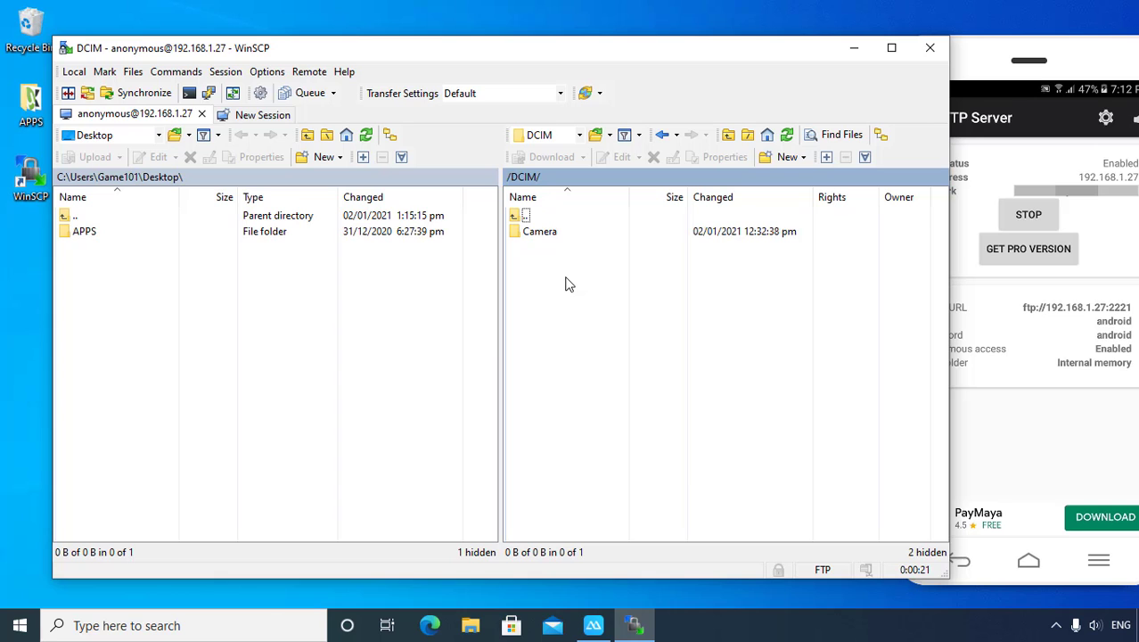
double_click(540, 232)
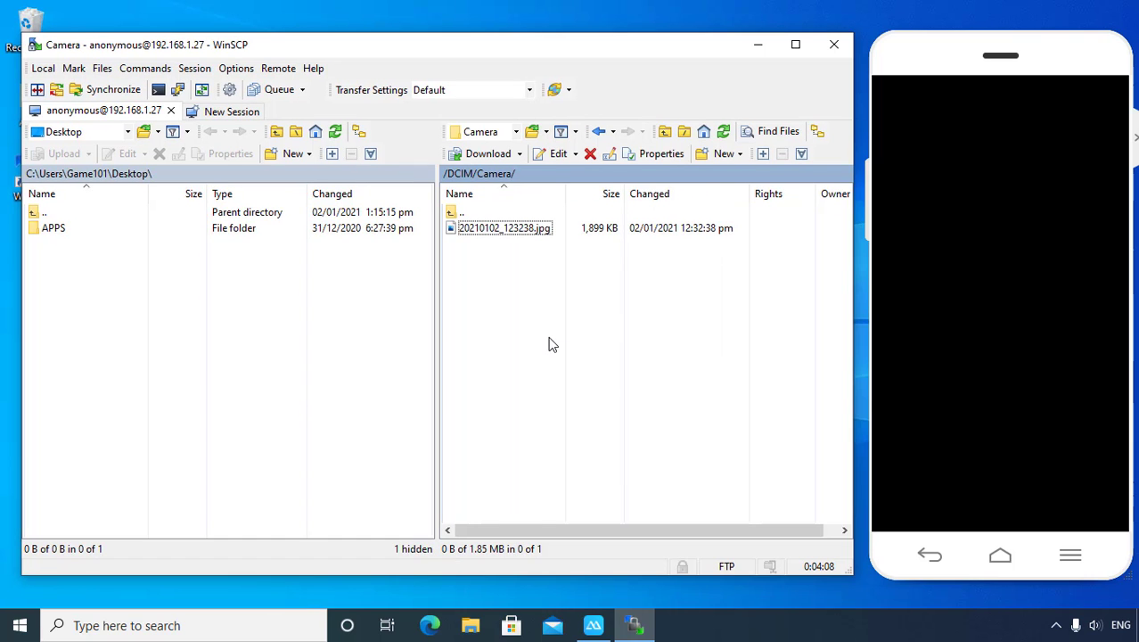
drag(355, 48, 354, 49)
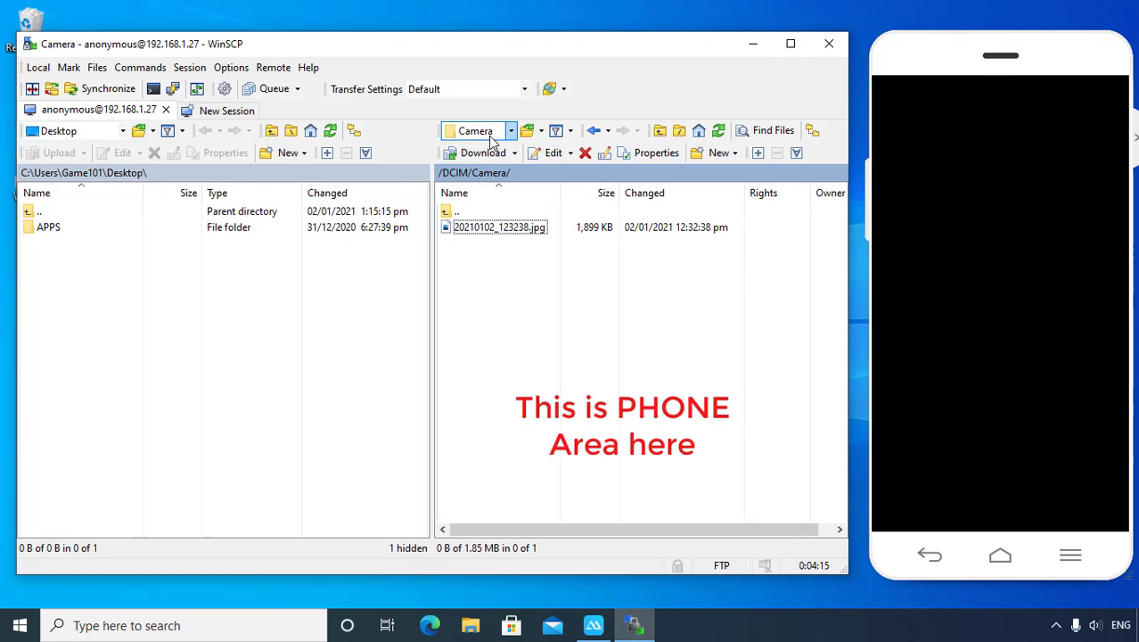
click(181, 283)
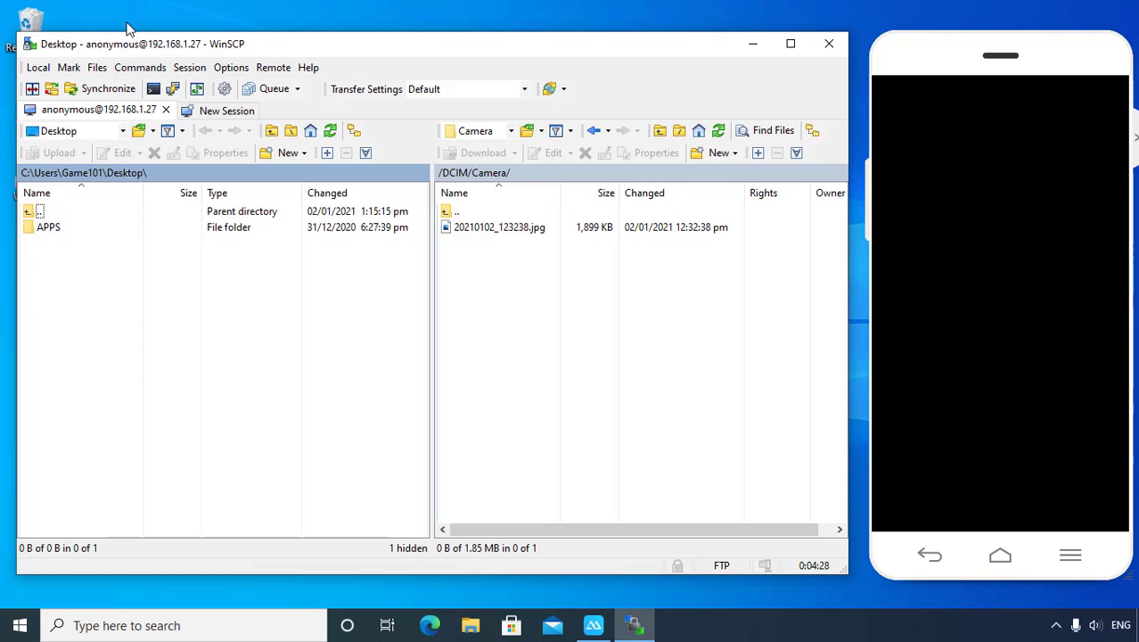
drag(131, 46, 190, 46)
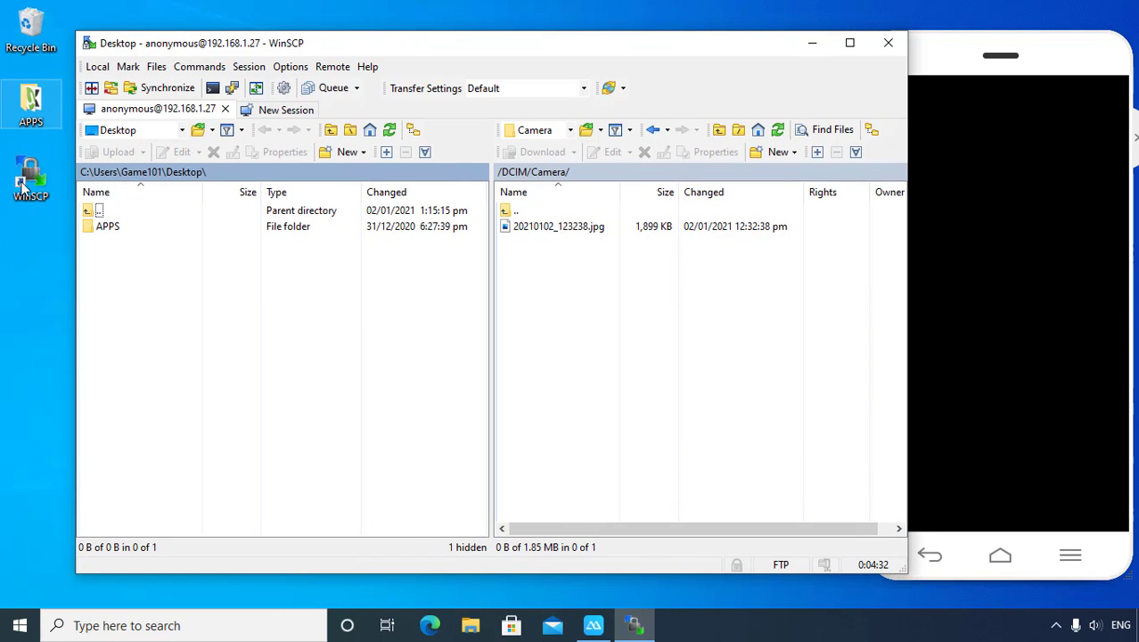
drag(183, 49, 280, 54)
Step: Create a new desktop folder named FILE TRANSFER
right_click(25, 274)
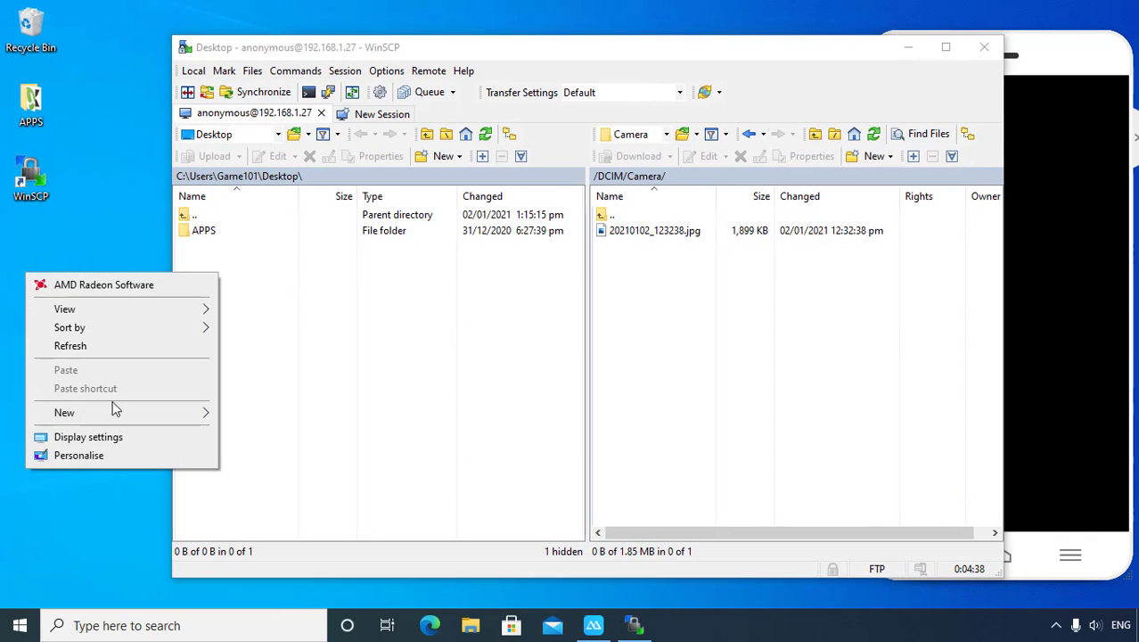
mouse_move(200, 415)
click(243, 415)
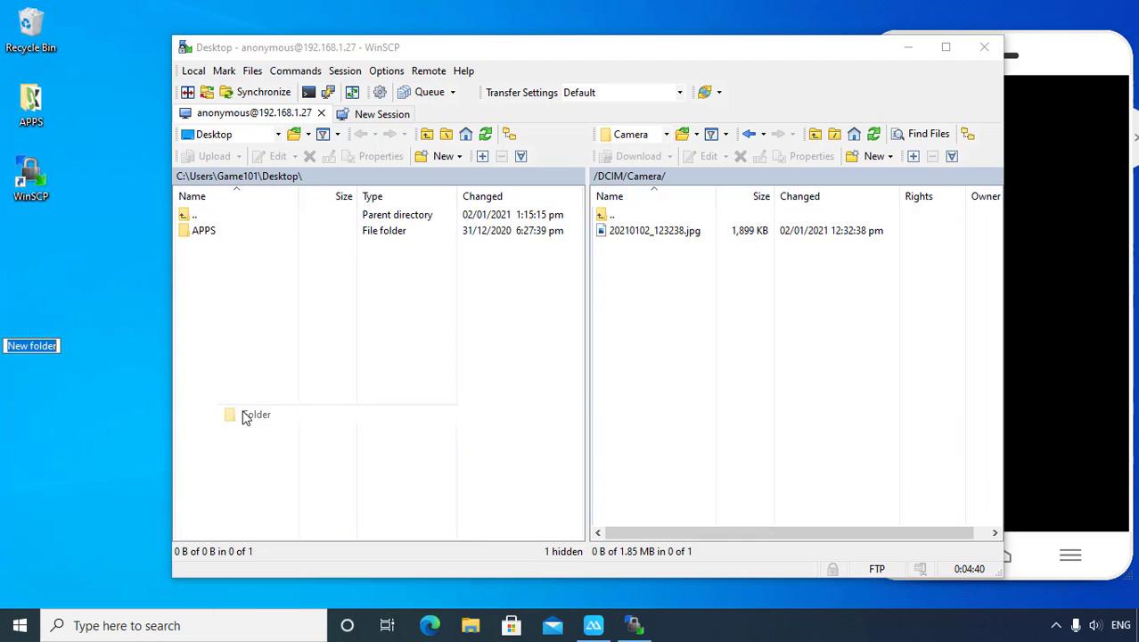
text(F)
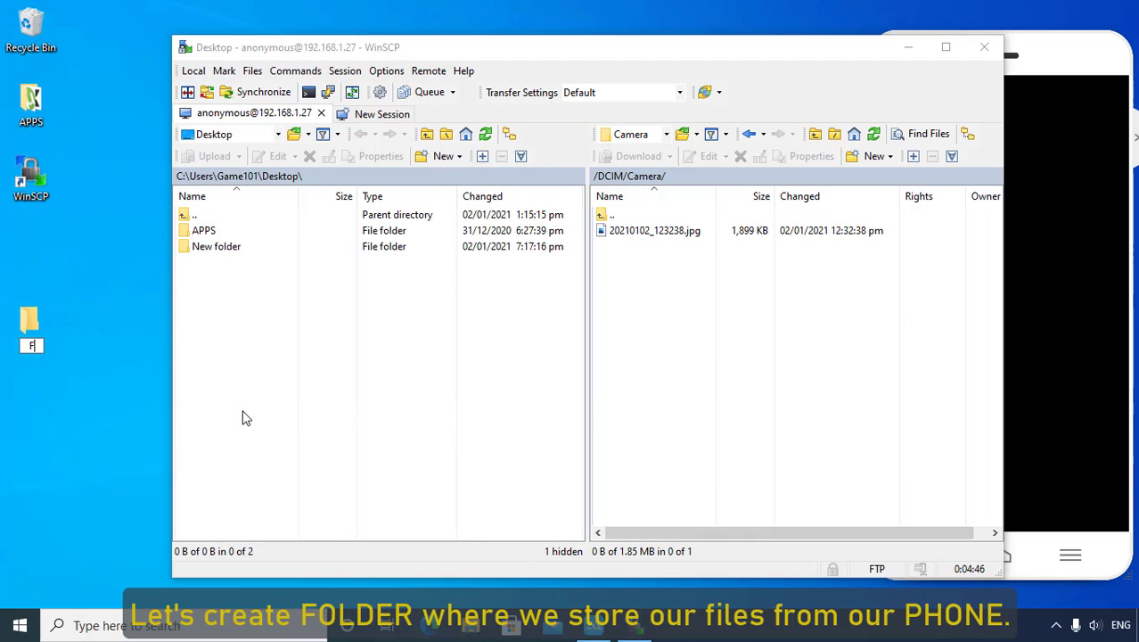
text(ILE TRANSFER)
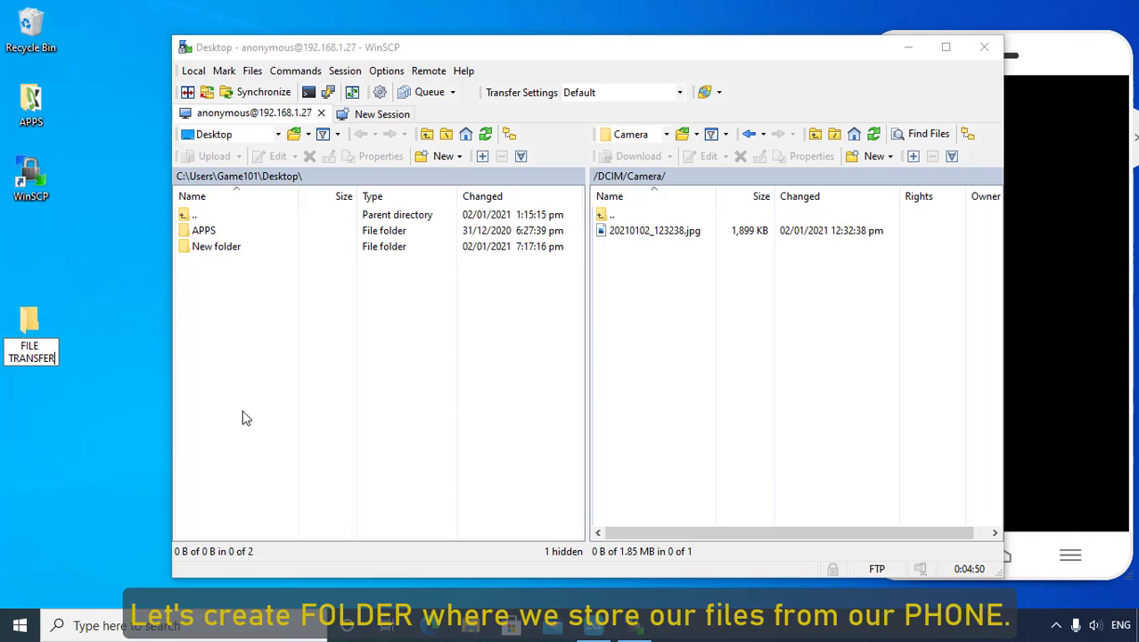
key(Return)
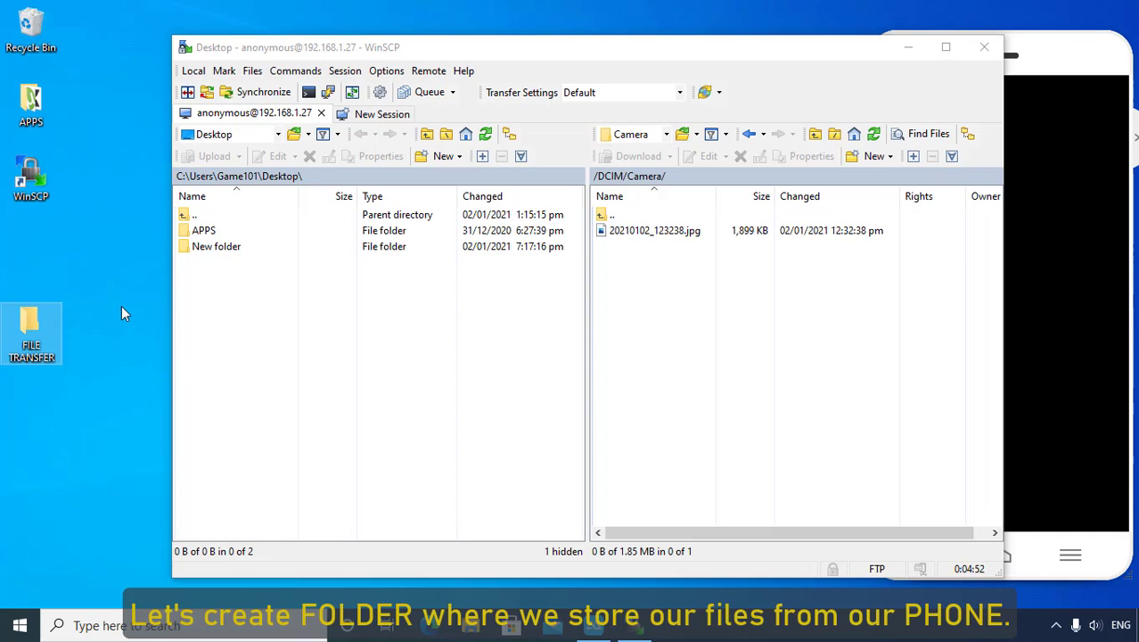
Step: Bring WinSCP forward and shift its window left to reveal the mirrored phone
click(226, 253)
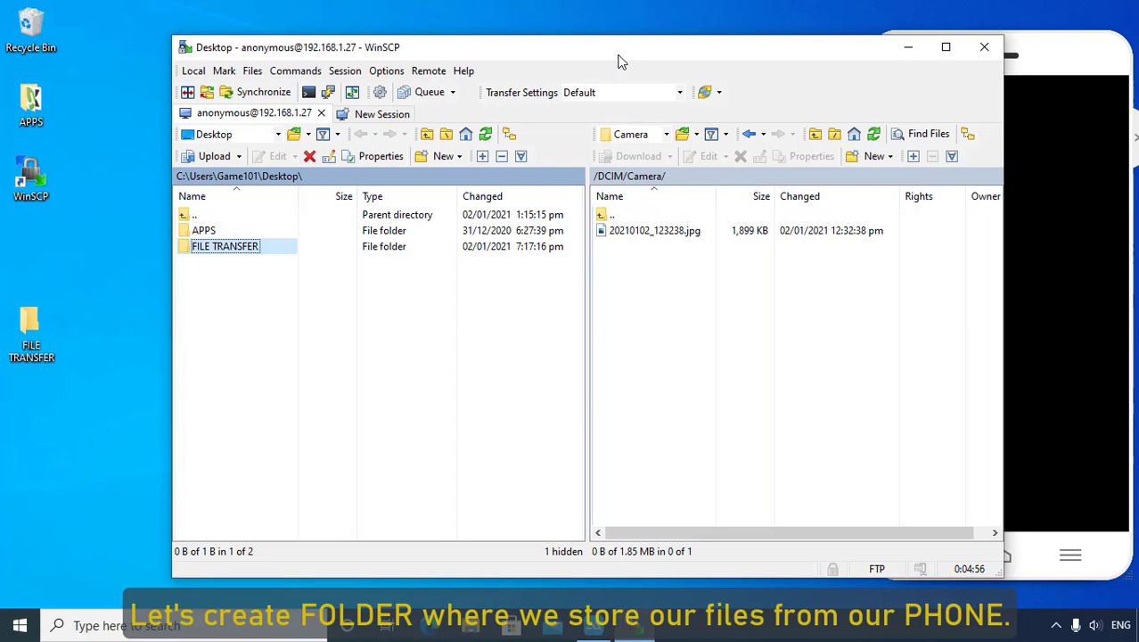
drag(622, 62, 464, 59)
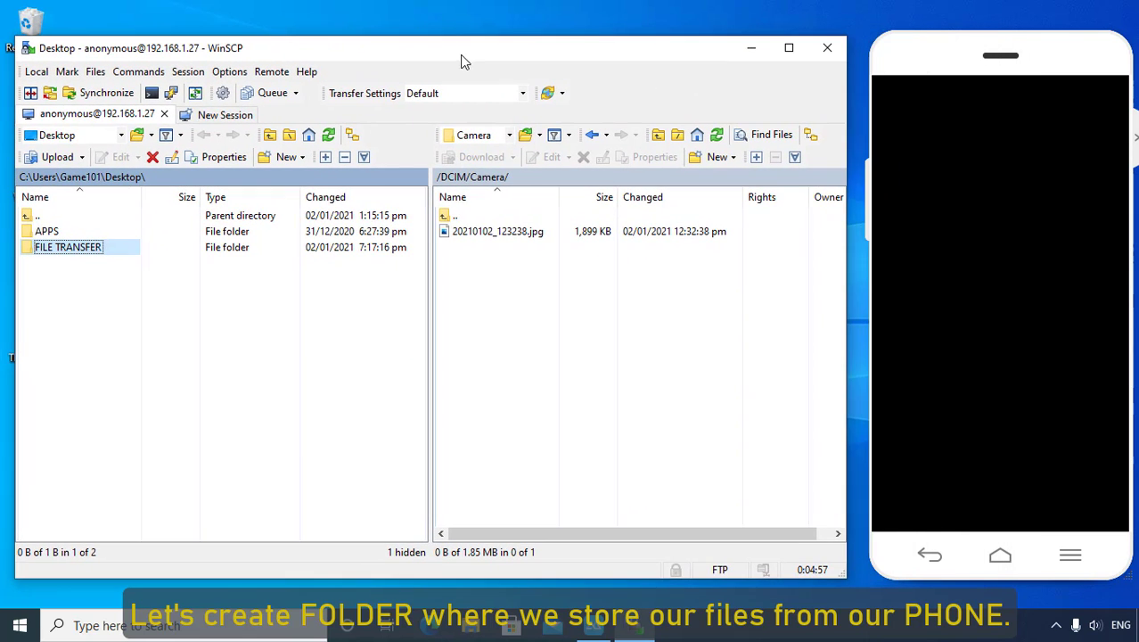
click(508, 135)
click(504, 153)
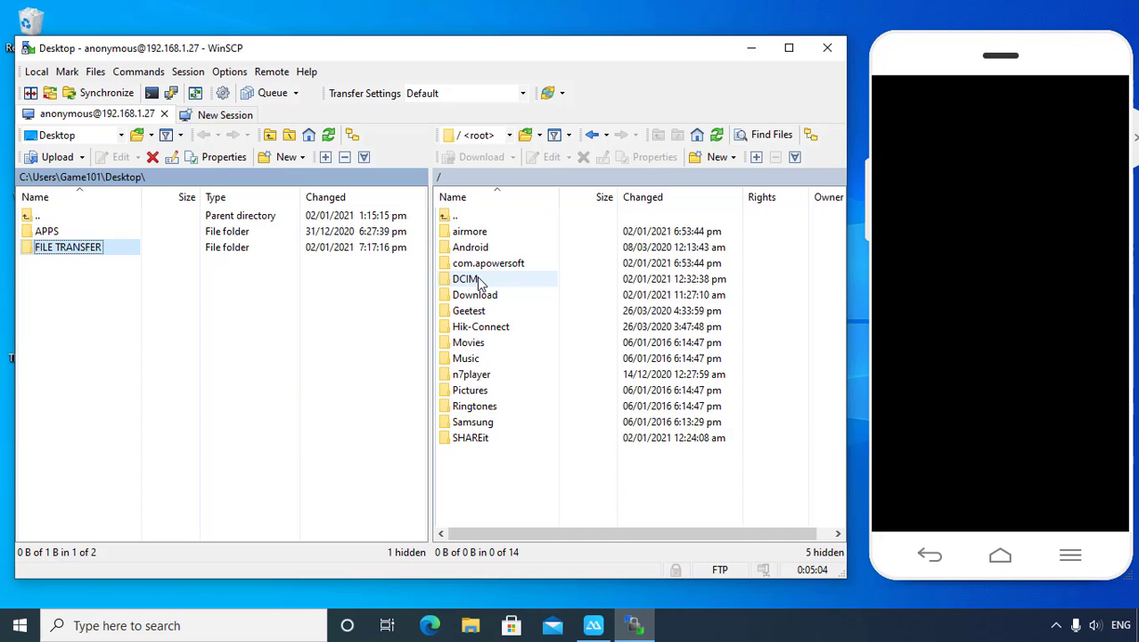
drag(470, 55, 489, 55)
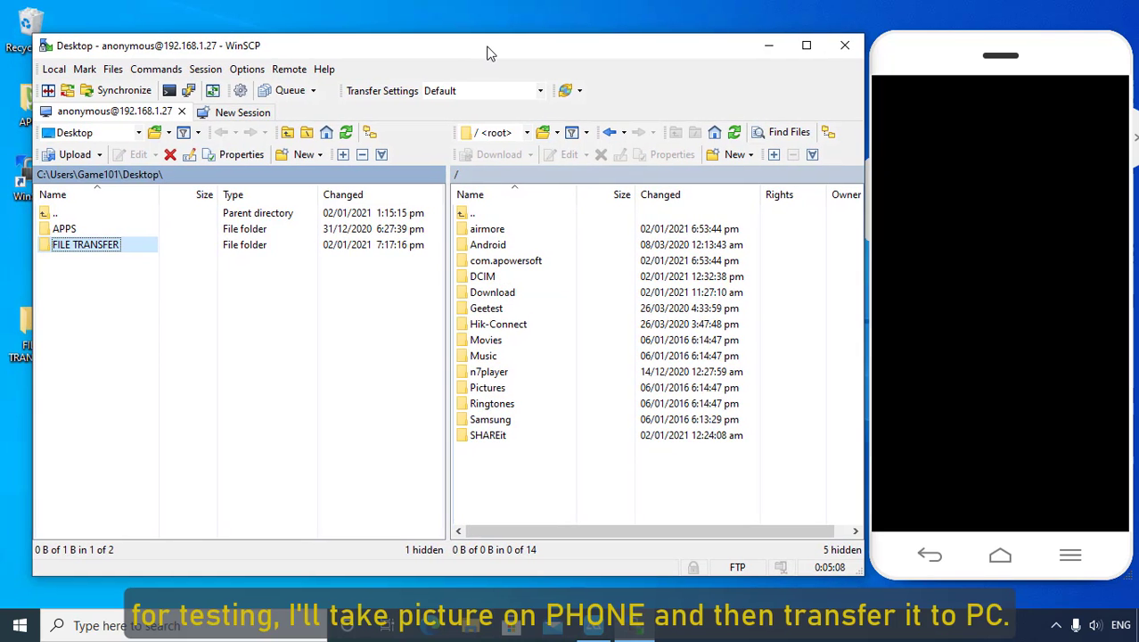
double_click(488, 279)
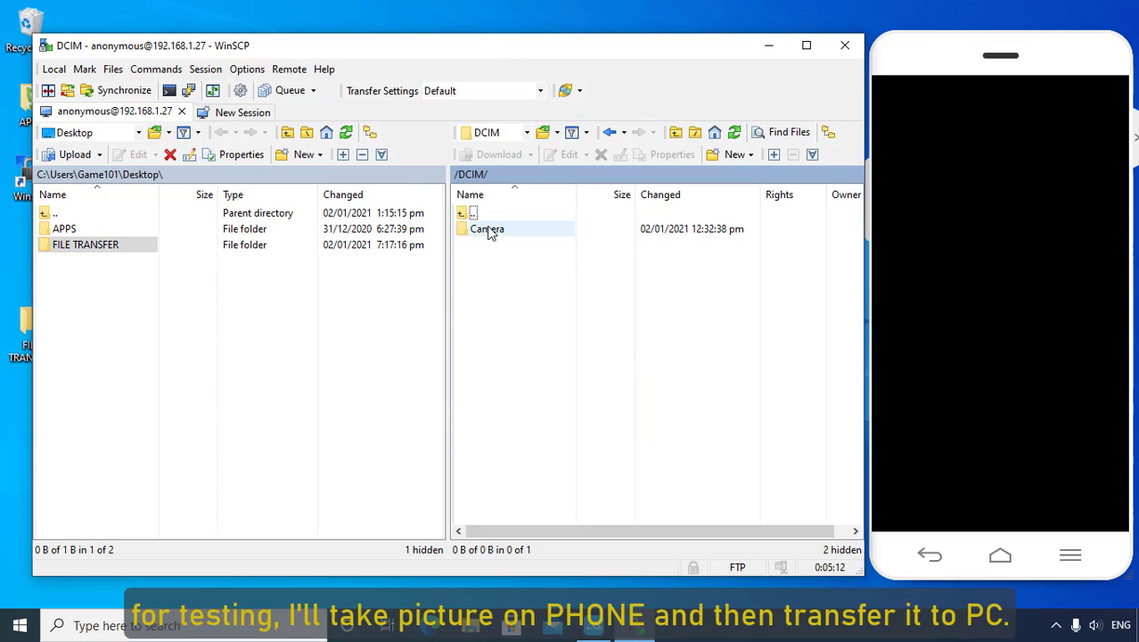
double_click(486, 230)
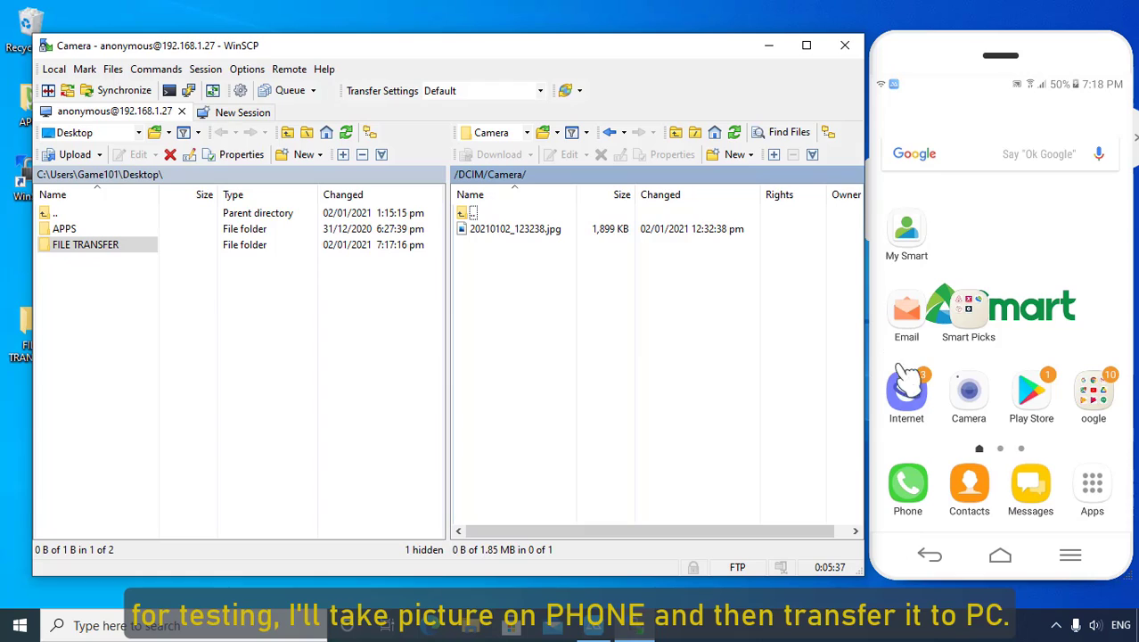
Step: Launch the phone's Camera app and focus it on the mouse on its pad
click(971, 399)
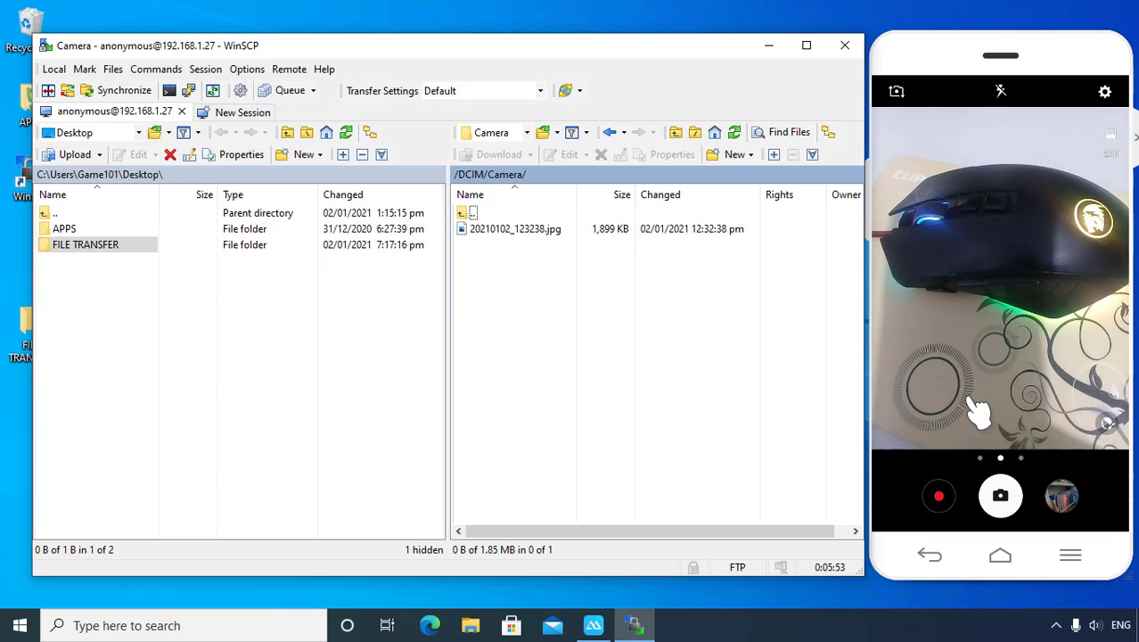
click(974, 401)
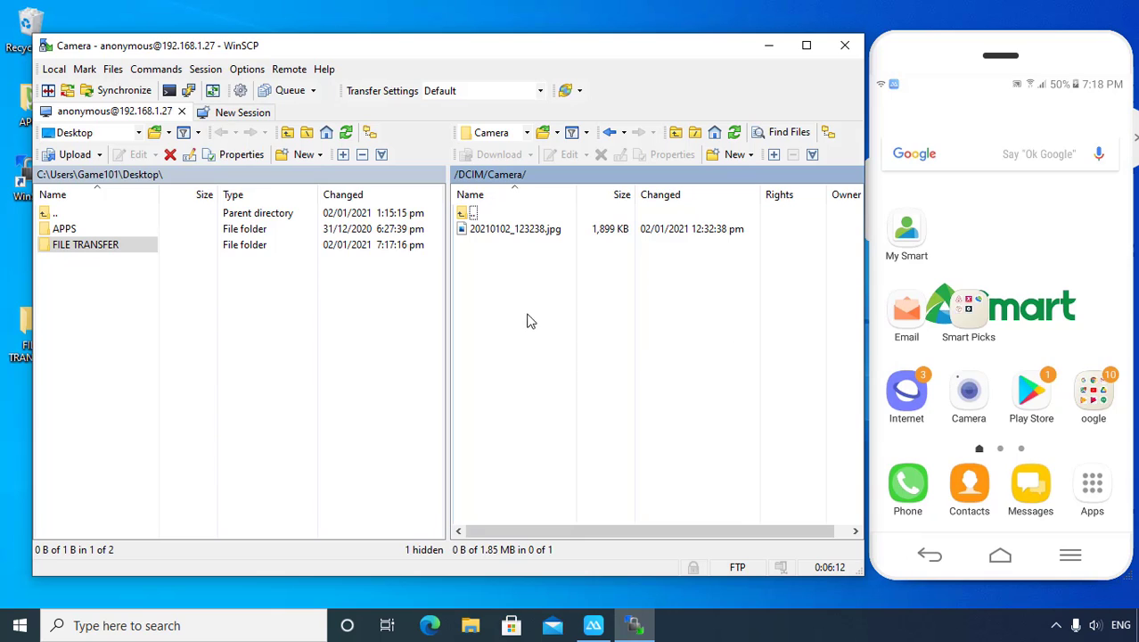
Step: Refresh the phone's Camera listing, select 20210102_191833.jpg, and open the local FILE TRANSFER folder
click(736, 134)
click(515, 254)
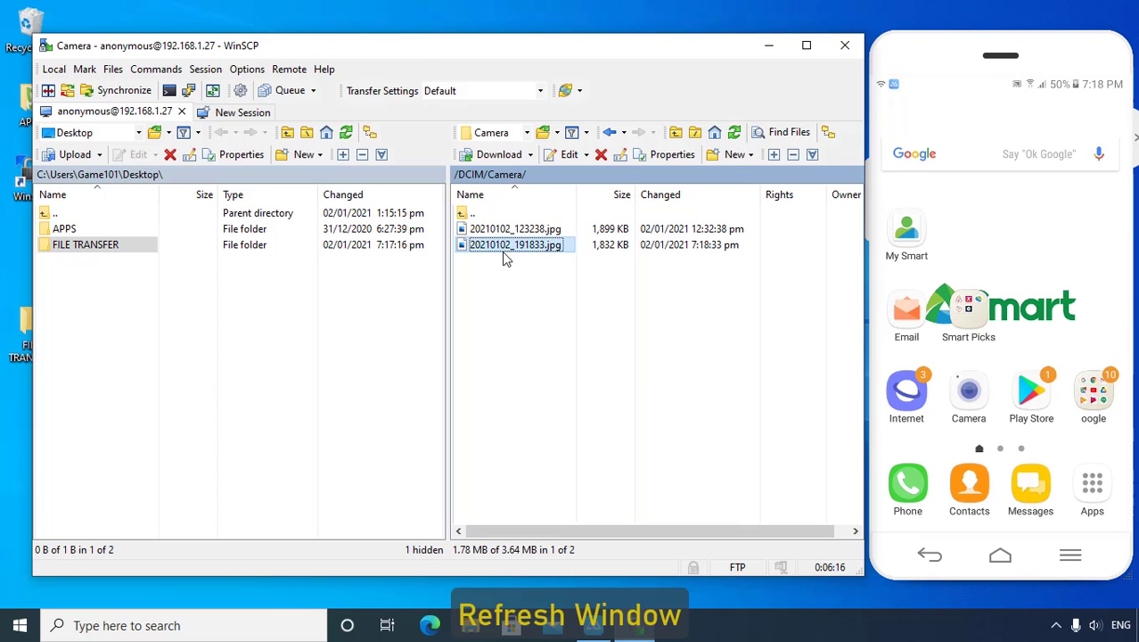
drag(420, 51, 505, 54)
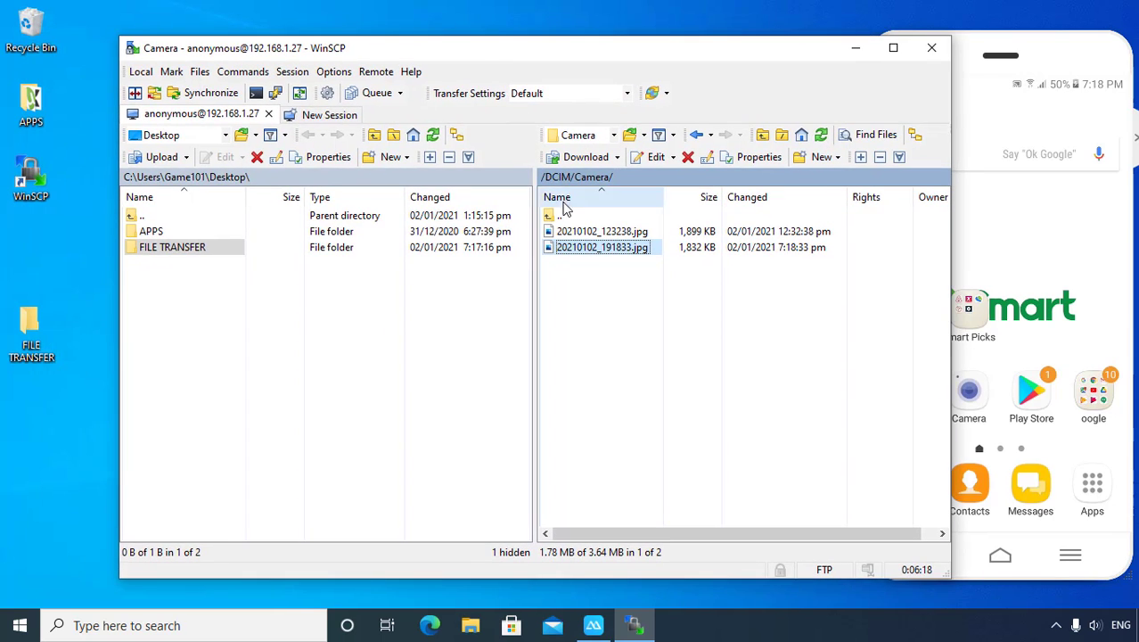
double_click(165, 248)
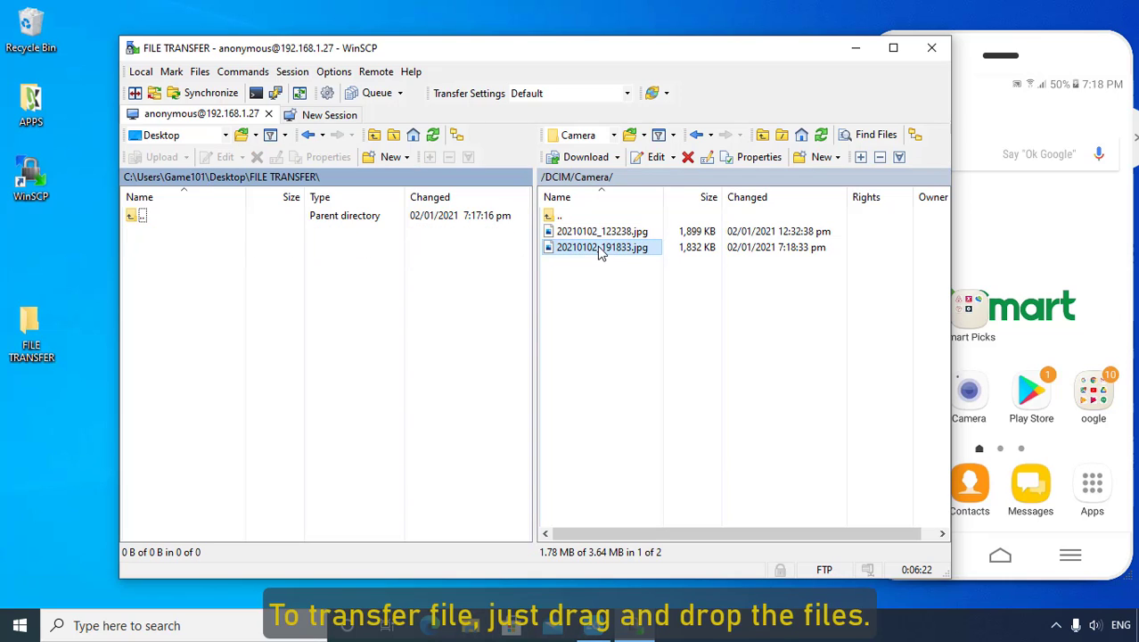
Step: Download 20210102_191833.jpg into FILE TRANSFER and refresh the local listing
drag(601, 253, 283, 260)
drag(199, 273, 199, 274)
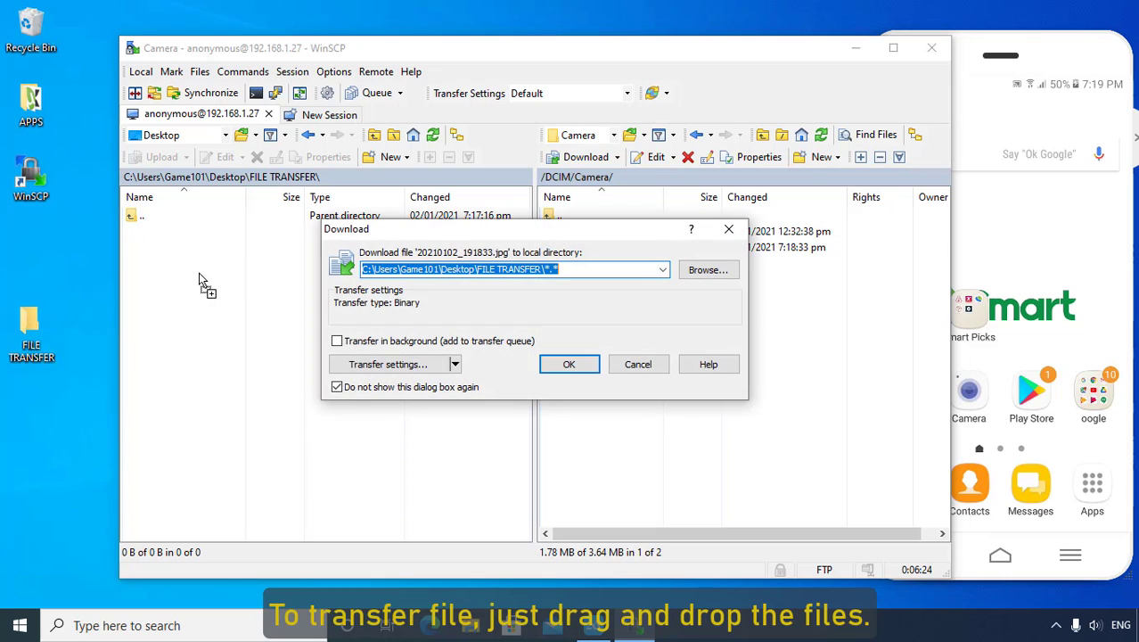
click(585, 364)
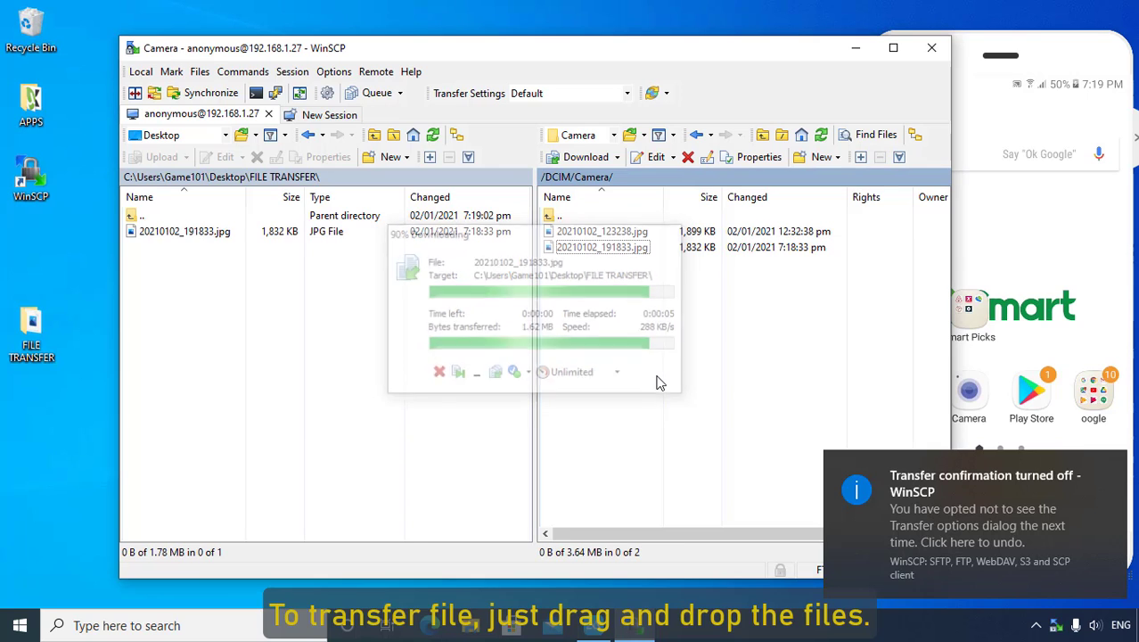
click(204, 292)
right_click(201, 276)
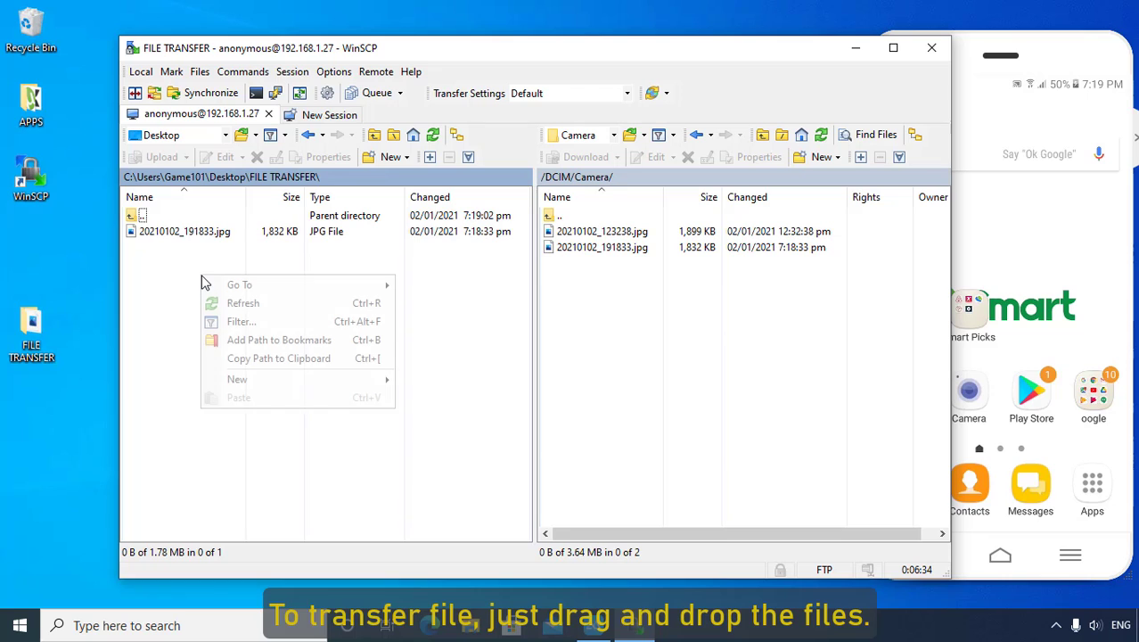
click(214, 300)
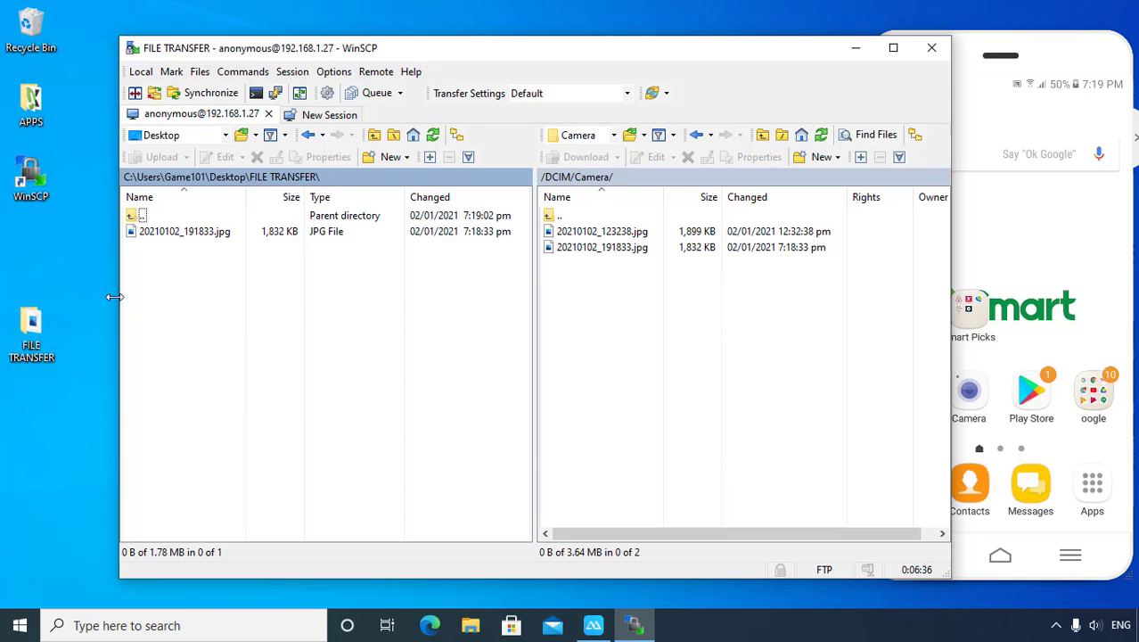
double_click(31, 327)
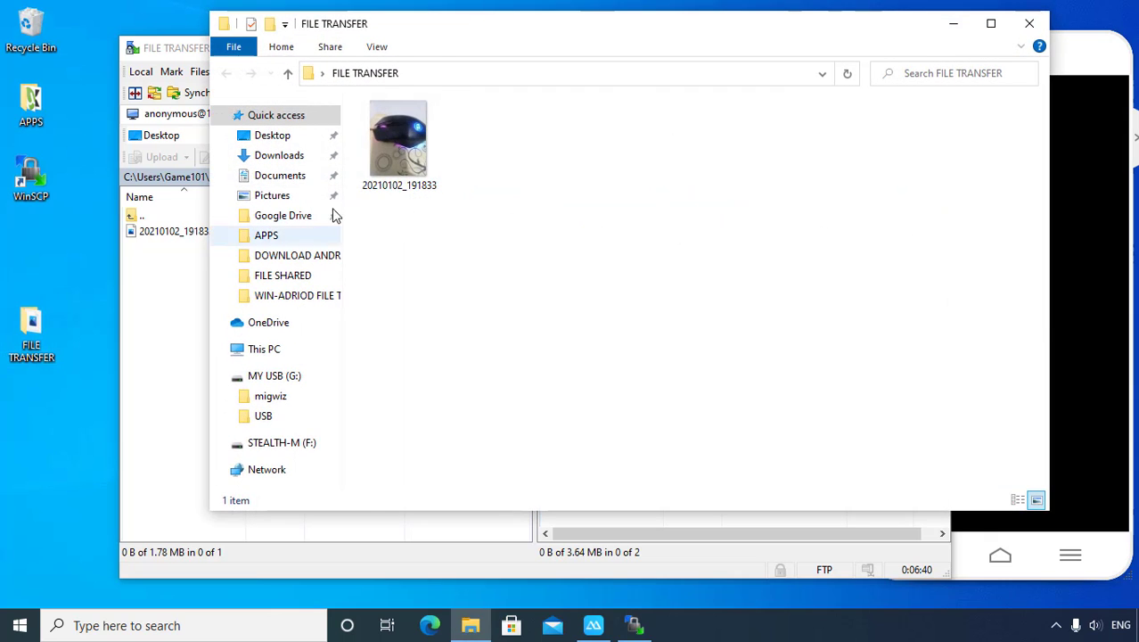
double_click(398, 131)
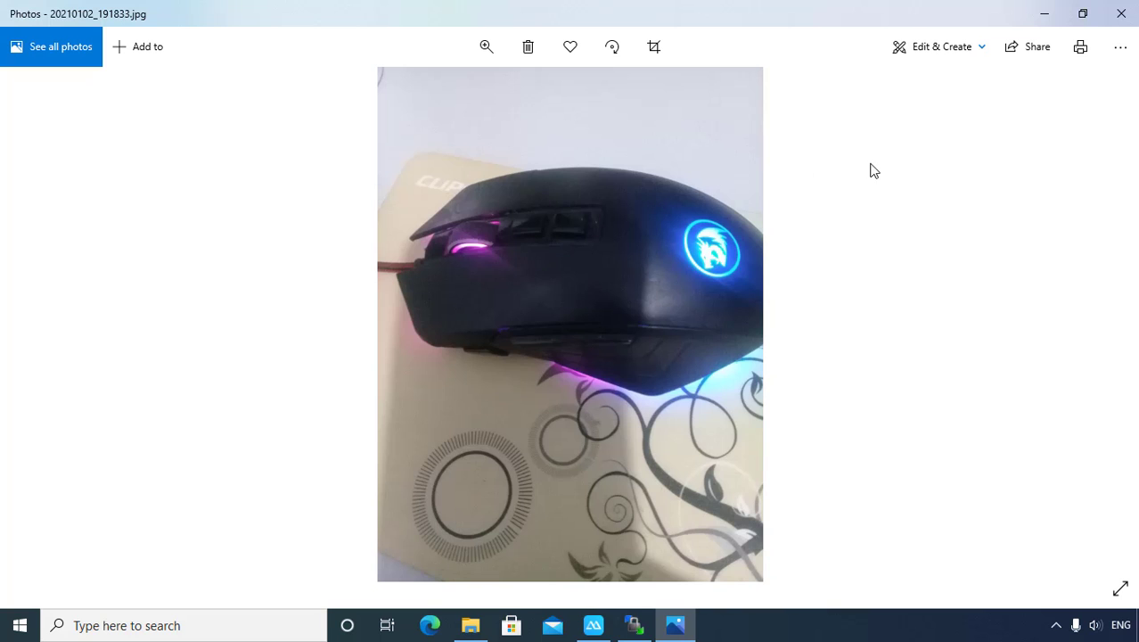
click(1121, 15)
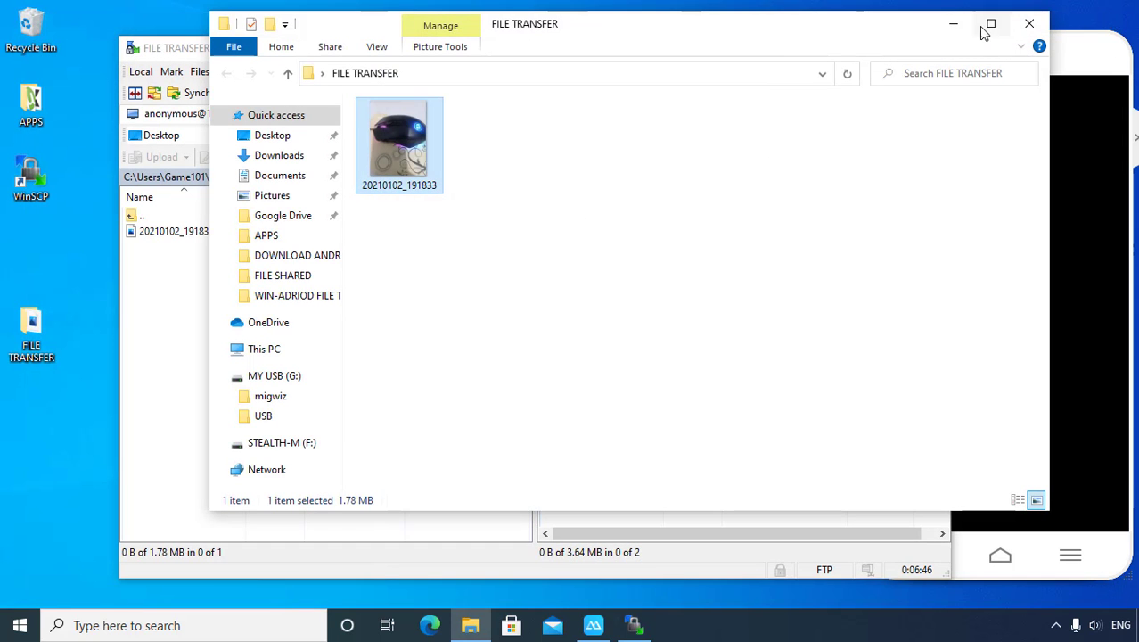
click(1030, 23)
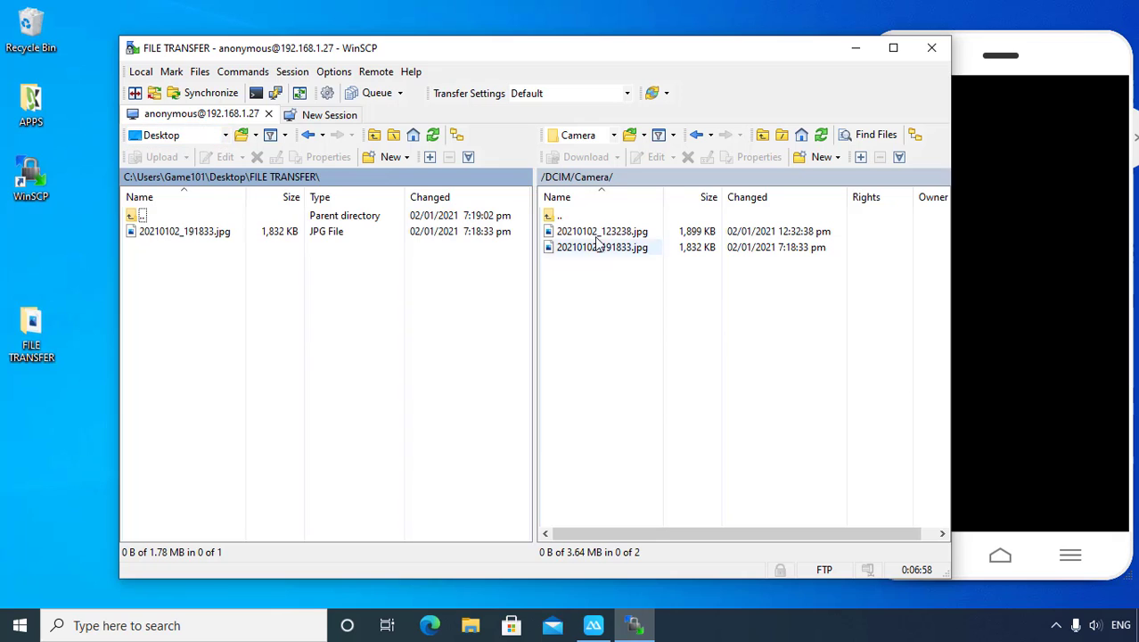
Step: Open the phone's /Download/ folder and upload 20210102_191833.jpg from FILE TRANSFER into it
click(696, 135)
click(696, 134)
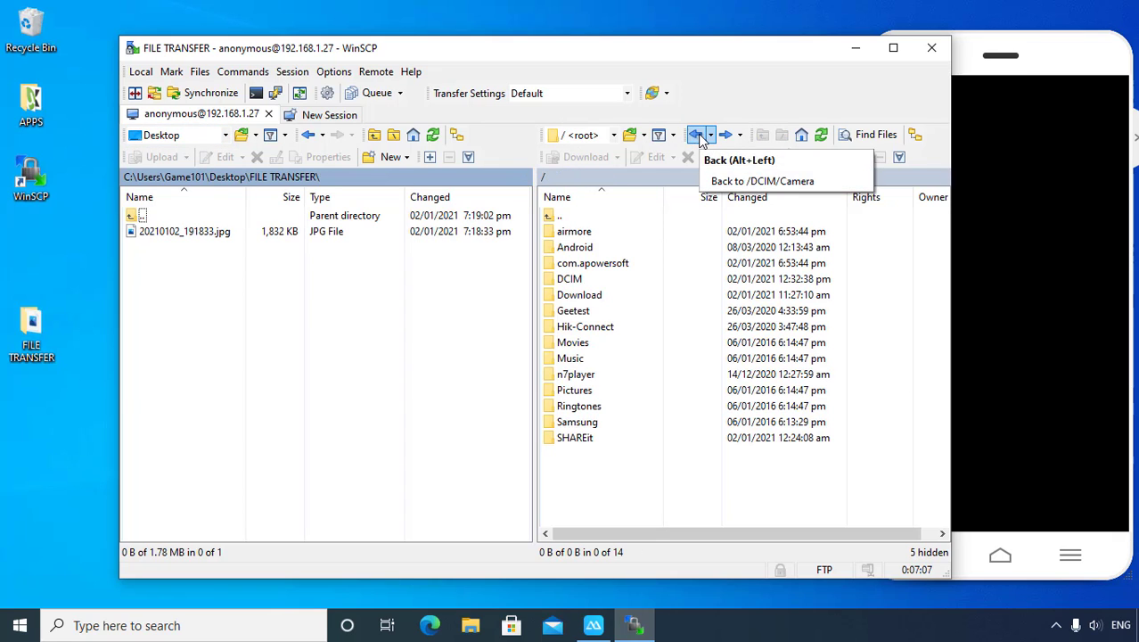
click(696, 134)
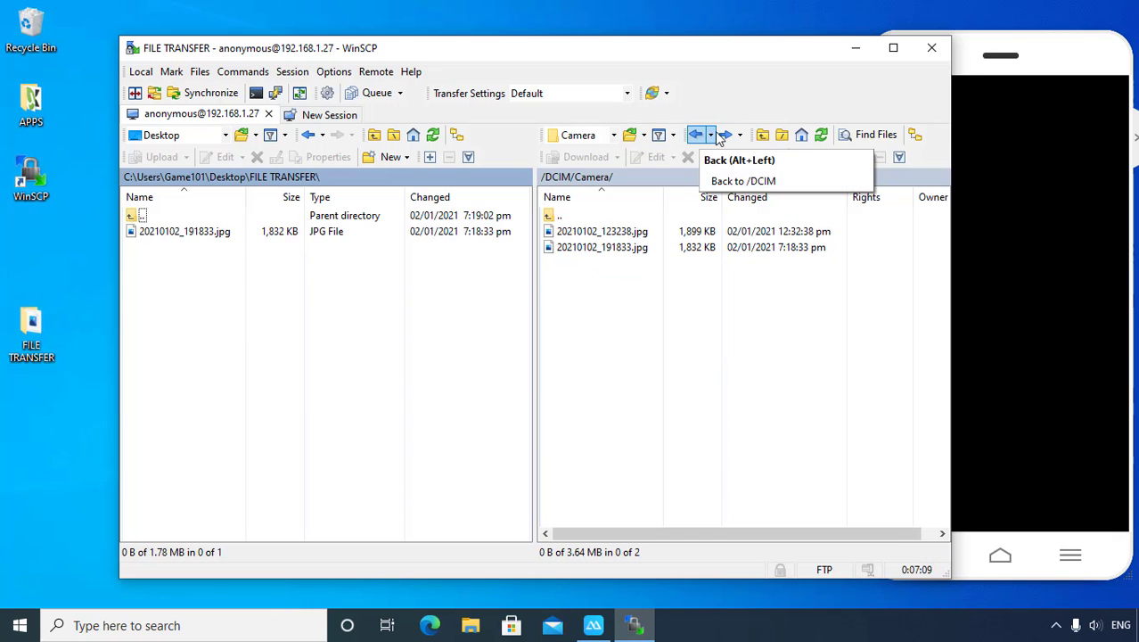
click(724, 136)
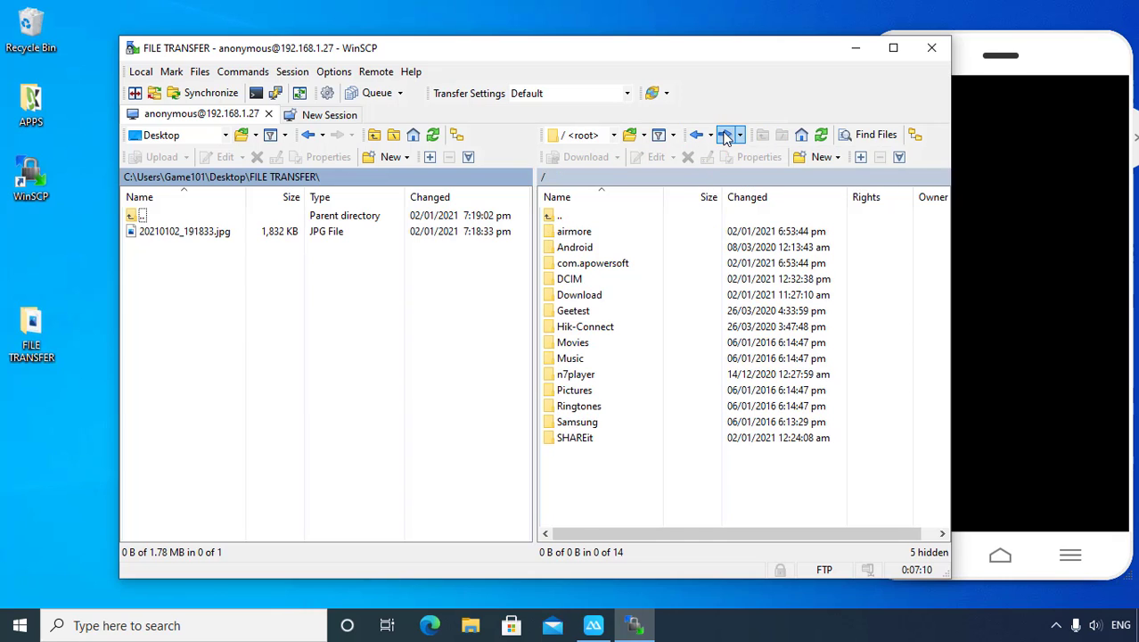
double_click(581, 295)
click(170, 232)
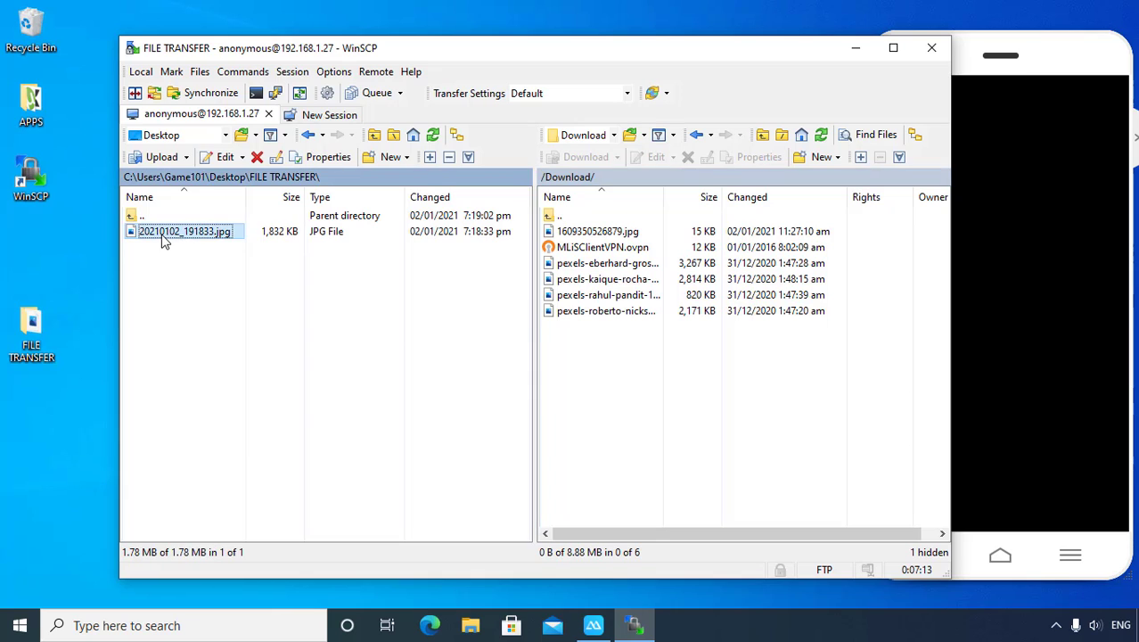
drag(163, 241, 623, 366)
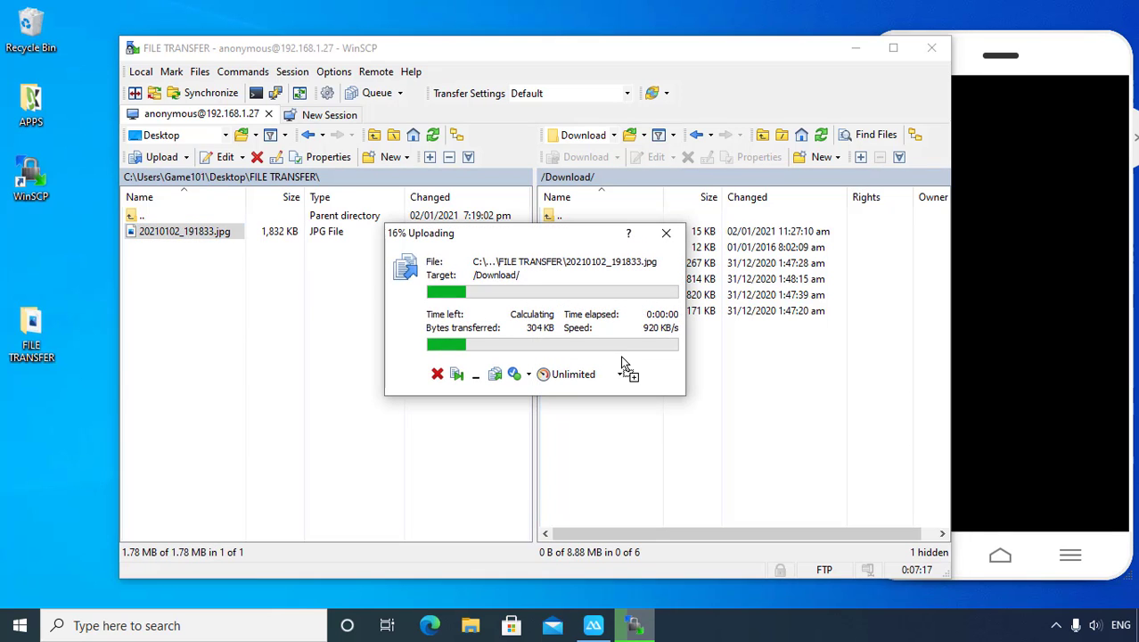